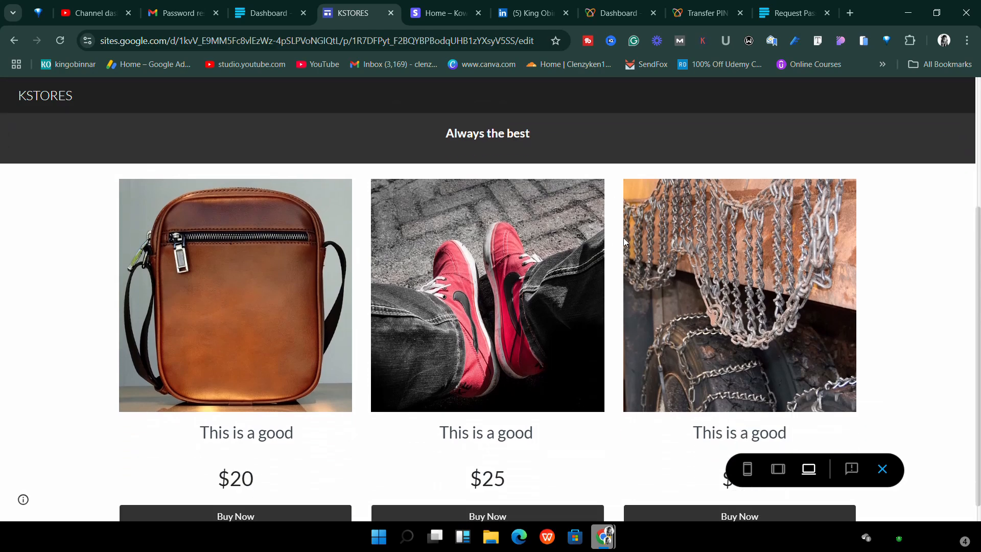
Scroll through the KSTORES store preview to review the products
{"action": "scroll", "coordinate": [610, 247], "scroll_direction": "up", "scroll_amount": 4}
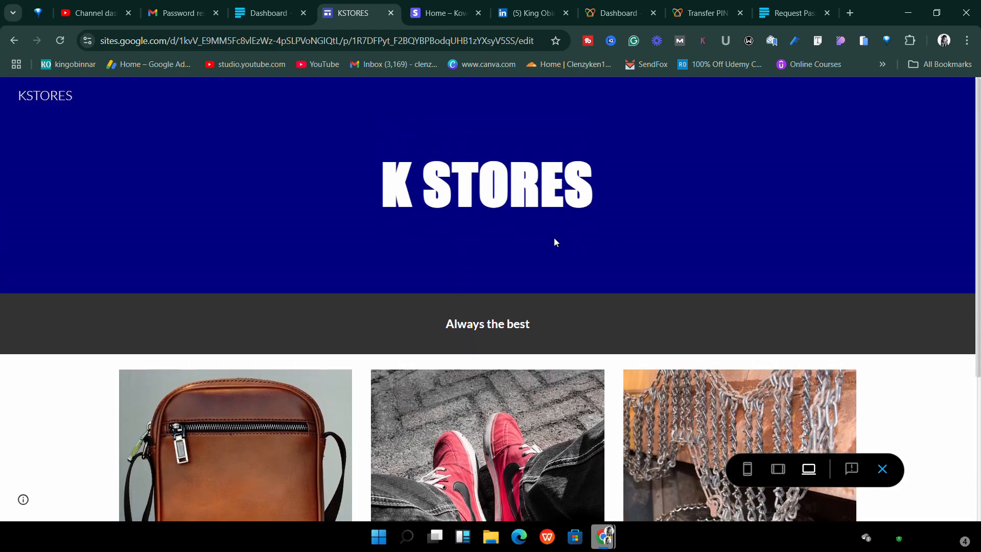
{"action": "scroll", "coordinate": [554, 240], "scroll_direction": "down", "scroll_amount": 4}
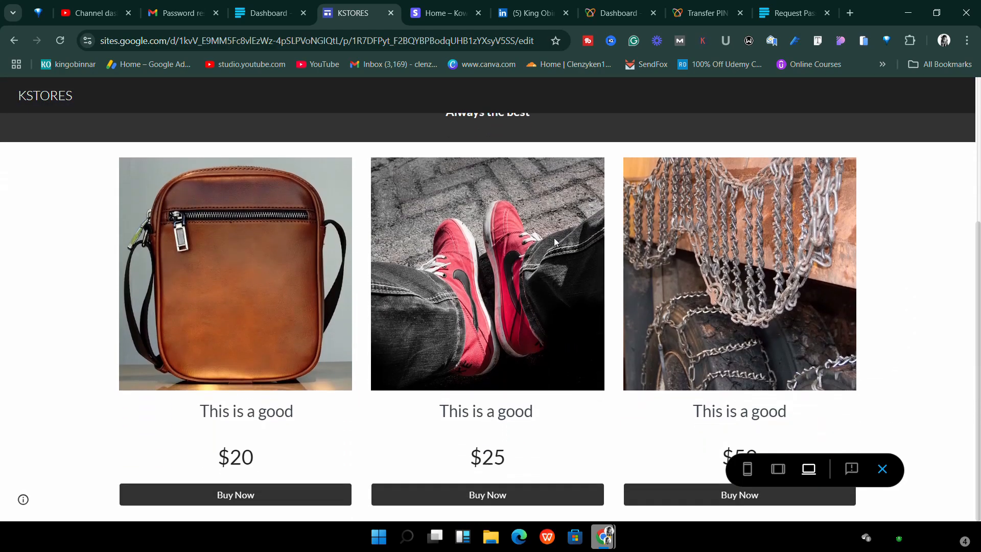
{"action": "scroll", "coordinate": [554, 242], "scroll_direction": "up", "scroll_amount": 4}
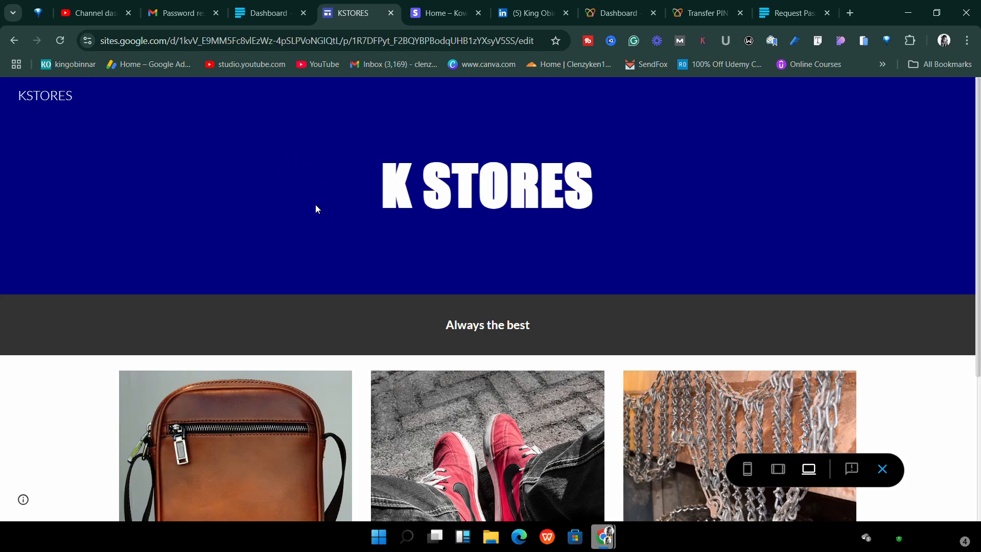
{"action": "scroll", "coordinate": [466, 276], "scroll_direction": "down", "scroll_amount": 5}
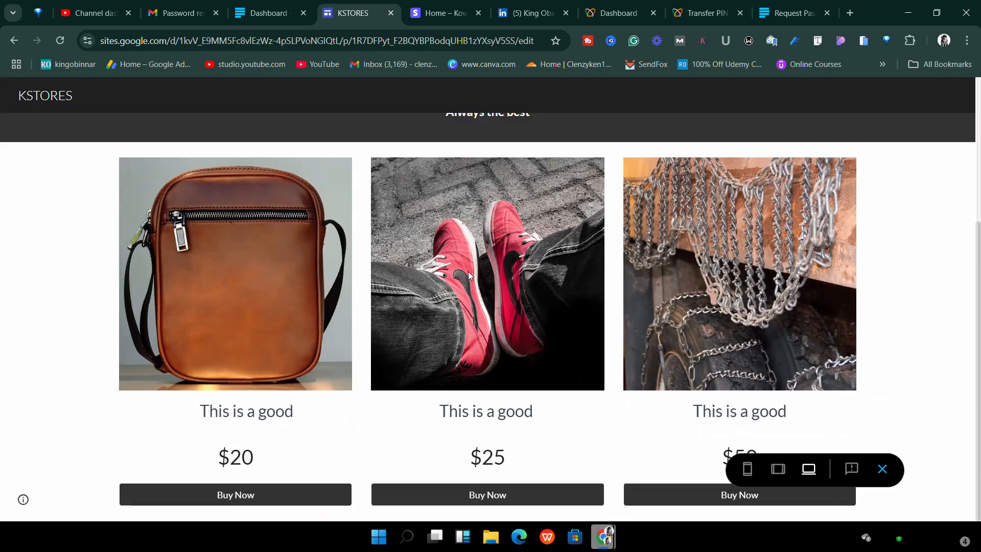
{"action": "scroll", "coordinate": [468, 272], "scroll_direction": "up", "scroll_amount": 5}
{"action": "scroll", "coordinate": [475, 276], "scroll_direction": "up", "scroll_amount": 1}
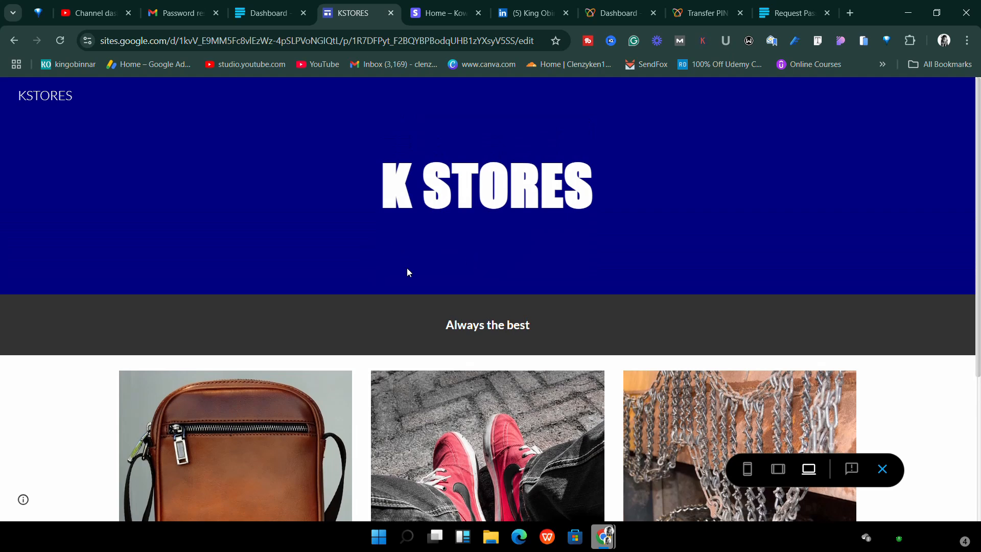
{"action": "scroll", "coordinate": [424, 289], "scroll_direction": "down", "scroll_amount": 4}
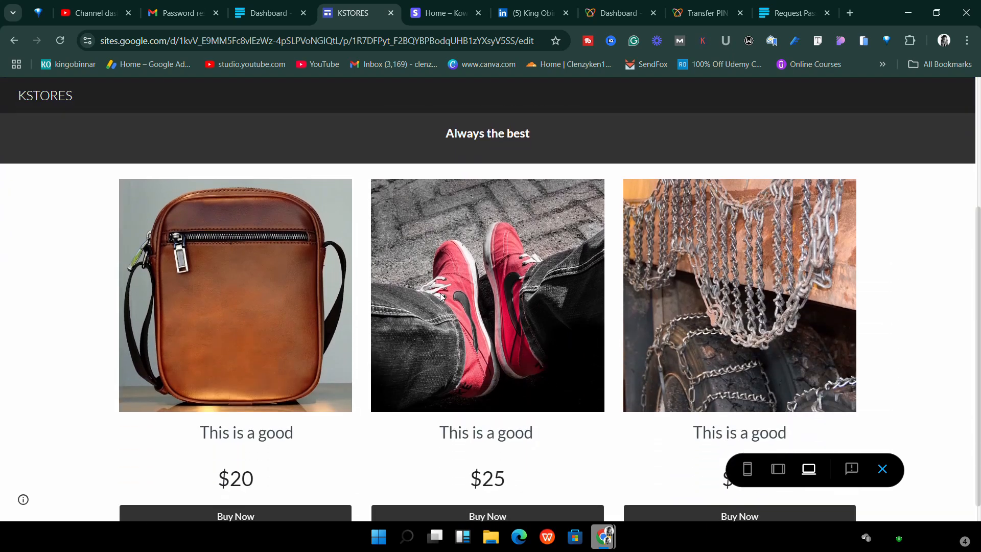
{"action": "scroll", "coordinate": [420, 306], "scroll_direction": "up", "scroll_amount": 3}
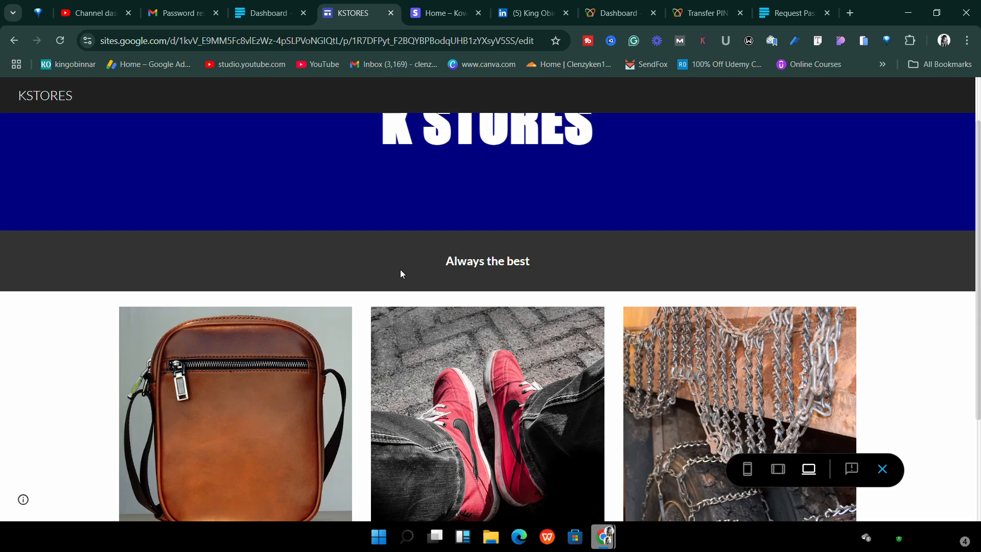
{"action": "scroll", "coordinate": [408, 278], "scroll_direction": "up", "scroll_amount": 1}
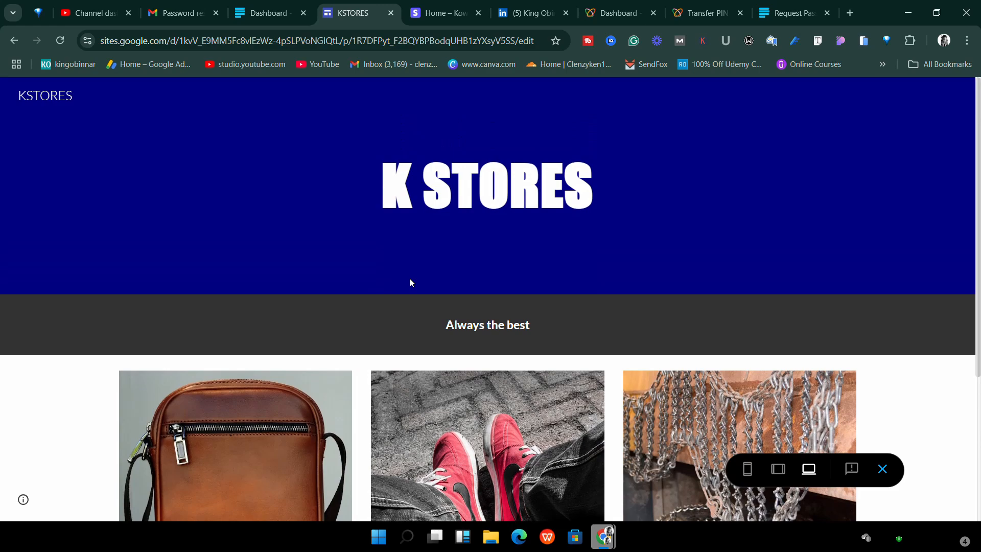
{"action": "scroll", "coordinate": [409, 282], "scroll_direction": "down", "scroll_amount": 3}
{"action": "scroll", "coordinate": [409, 282], "scroll_direction": "up", "scroll_amount": 3}
{"action": "scroll", "coordinate": [409, 281], "scroll_direction": "down", "scroll_amount": 3}
{"action": "scroll", "coordinate": [406, 278], "scroll_direction": "up", "scroll_amount": 2}
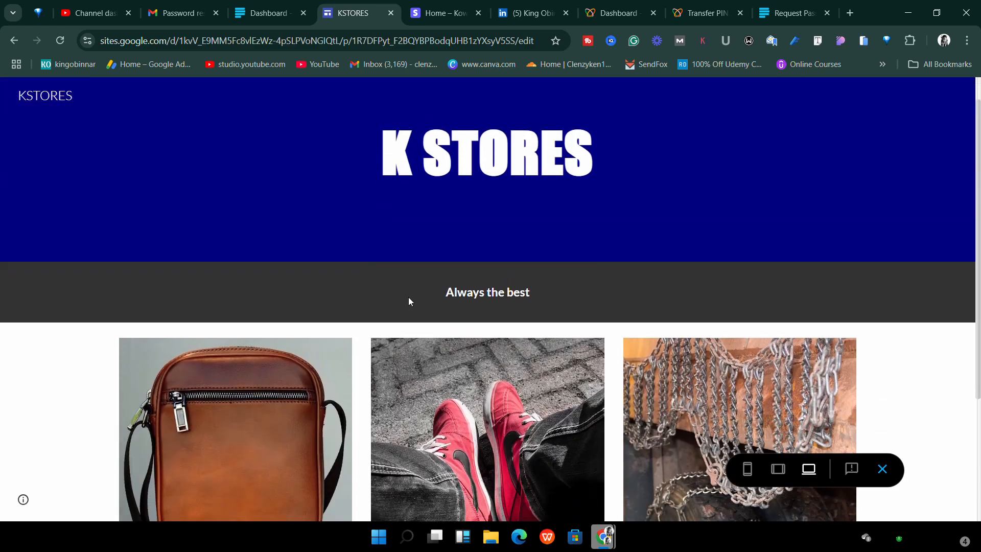
{"action": "scroll", "coordinate": [409, 301], "scroll_direction": "down", "scroll_amount": 3}
{"action": "scroll", "coordinate": [409, 301], "scroll_direction": "up", "scroll_amount": 3}
{"action": "scroll", "coordinate": [306, 327], "scroll_direction": "down", "scroll_amount": 3}
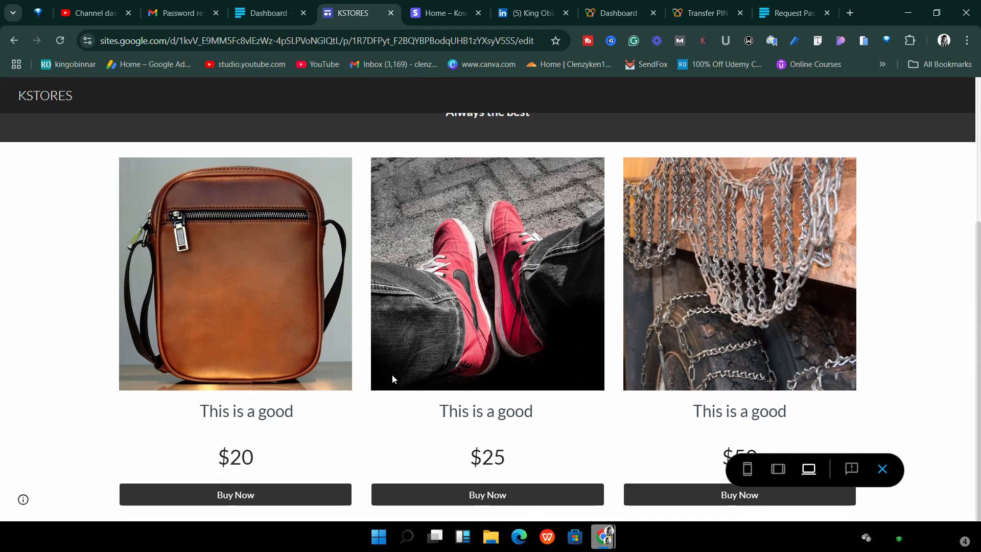
{"action": "scroll", "coordinate": [567, 424], "scroll_direction": "up", "scroll_amount": 3}
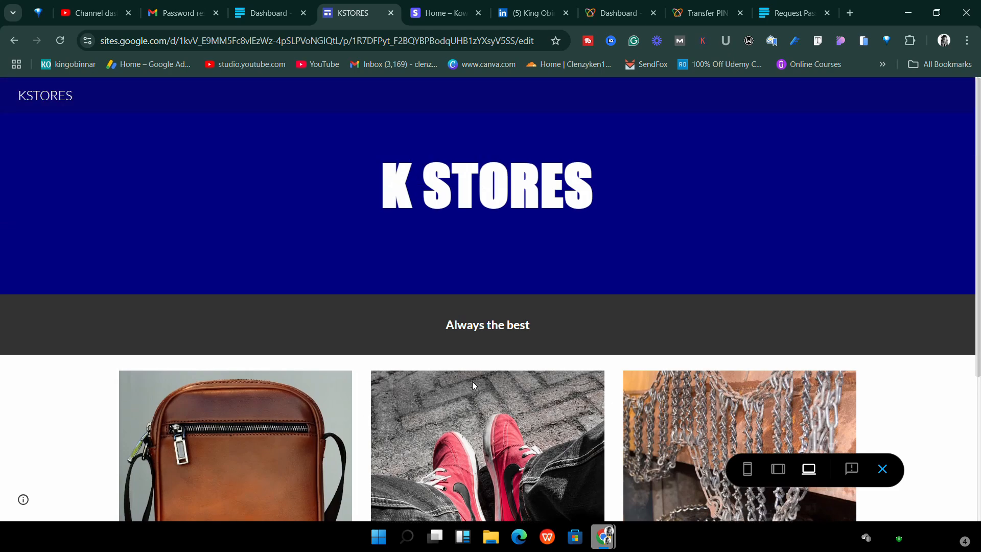
{"action": "scroll", "coordinate": [472, 385], "scroll_direction": "down", "scroll_amount": 3}
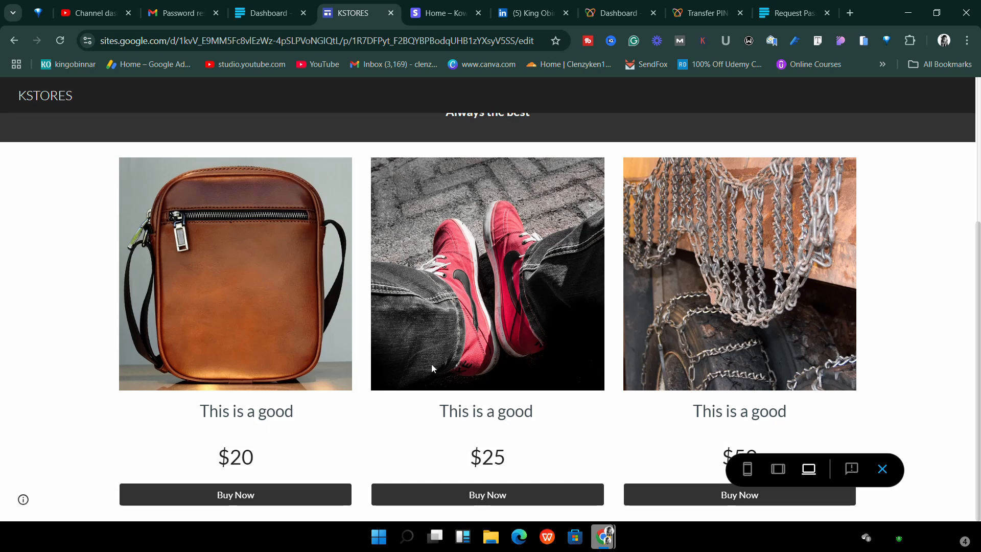
Check the first product's NGN 5,000.00 Flutterwave payment page, then return to the KSTORES tab
{"action": "left_click", "coordinate": [259, 495]}
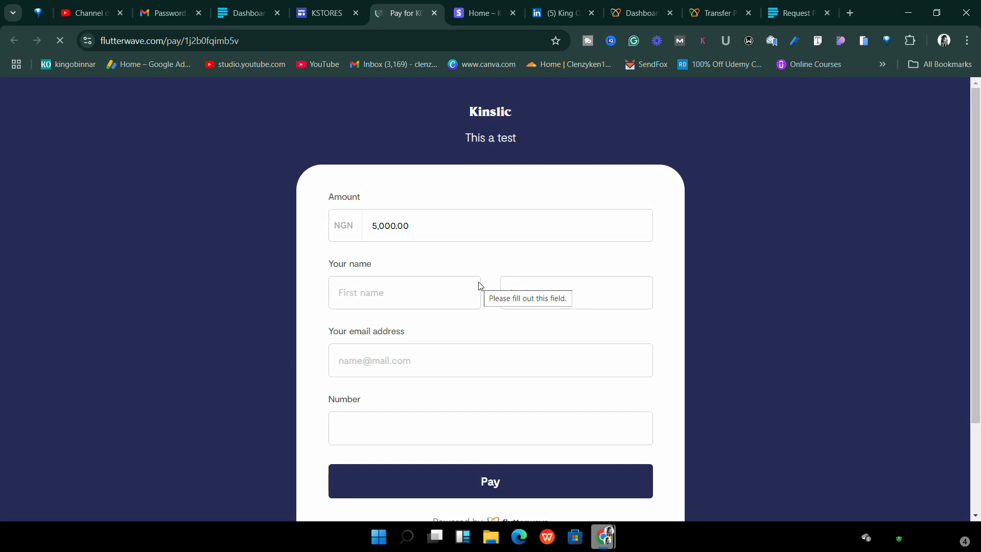
{"action": "scroll", "coordinate": [536, 306], "scroll_direction": "down", "scroll_amount": 2}
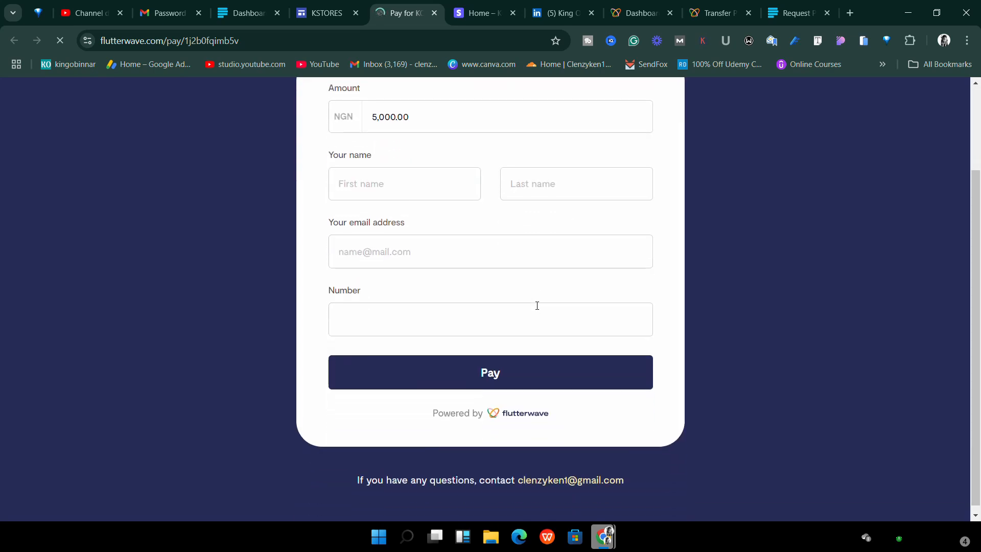
{"action": "scroll", "coordinate": [537, 305], "scroll_direction": "up", "scroll_amount": 2}
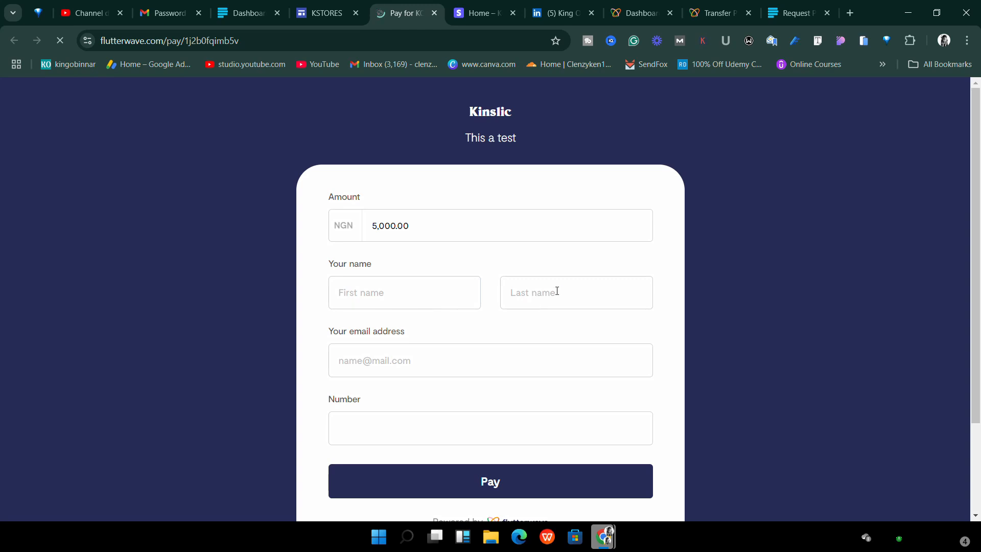
{"action": "scroll", "coordinate": [531, 205], "scroll_direction": "down", "scroll_amount": 2}
{"action": "scroll", "coordinate": [522, 211], "scroll_direction": "up", "scroll_amount": 2}
{"action": "scroll", "coordinate": [400, 217], "scroll_direction": "down", "scroll_amount": 1}
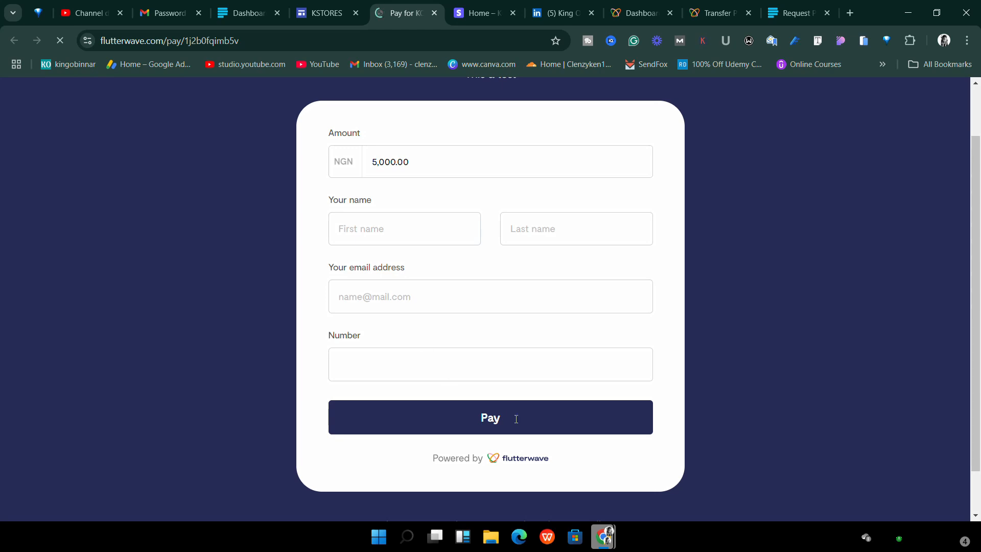
{"action": "scroll", "coordinate": [501, 429], "scroll_direction": "up", "scroll_amount": 1}
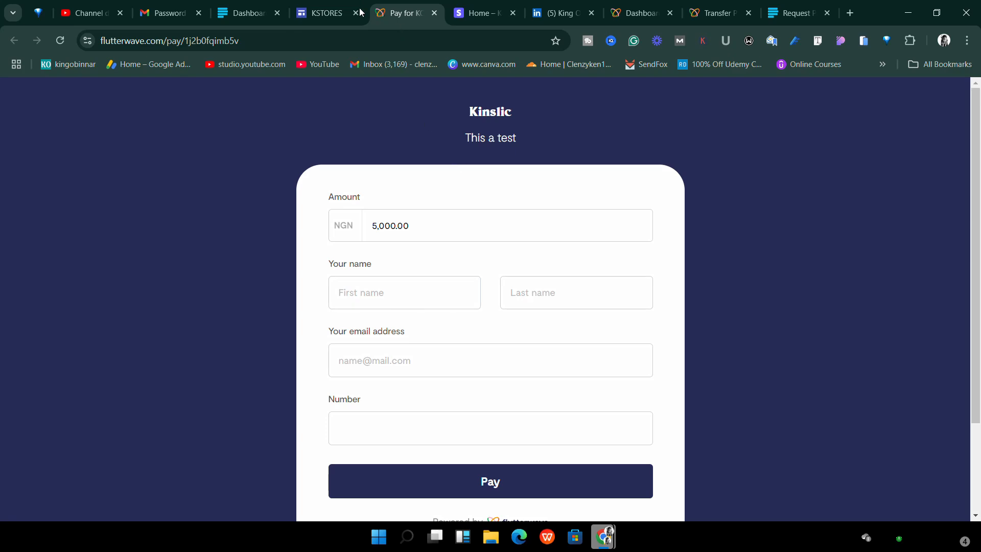
{"action": "key", "text": "ctrl+shift+Tab"}
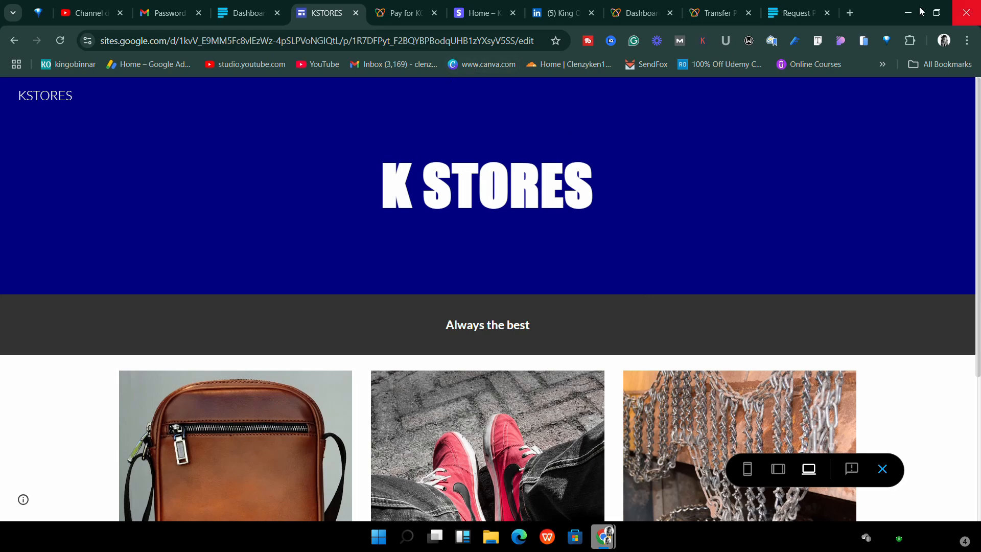
Load sites.google.com in a new tab and browse the templates and recent sites, including KSTORES
{"action": "left_click", "coordinate": [850, 12]}
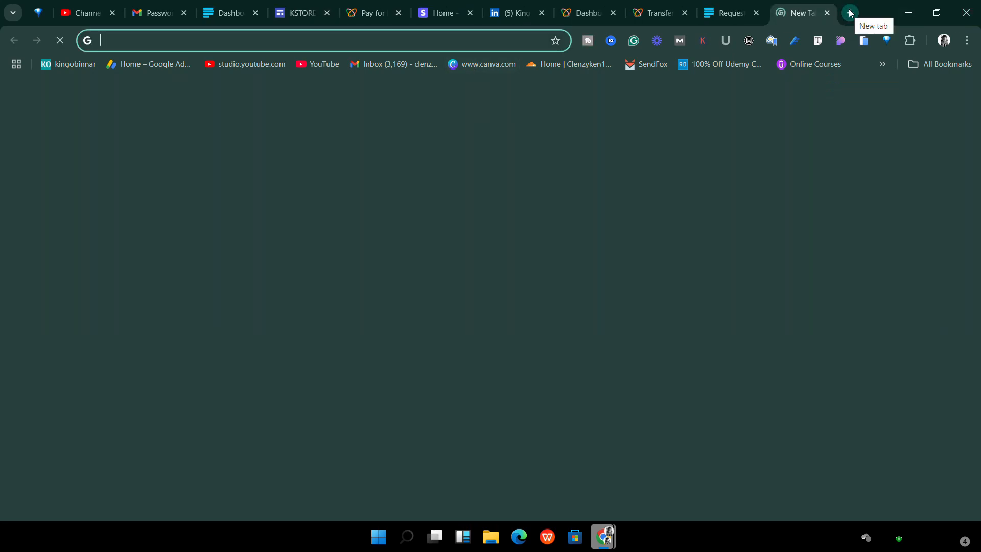
{"action": "type", "text": "site"}
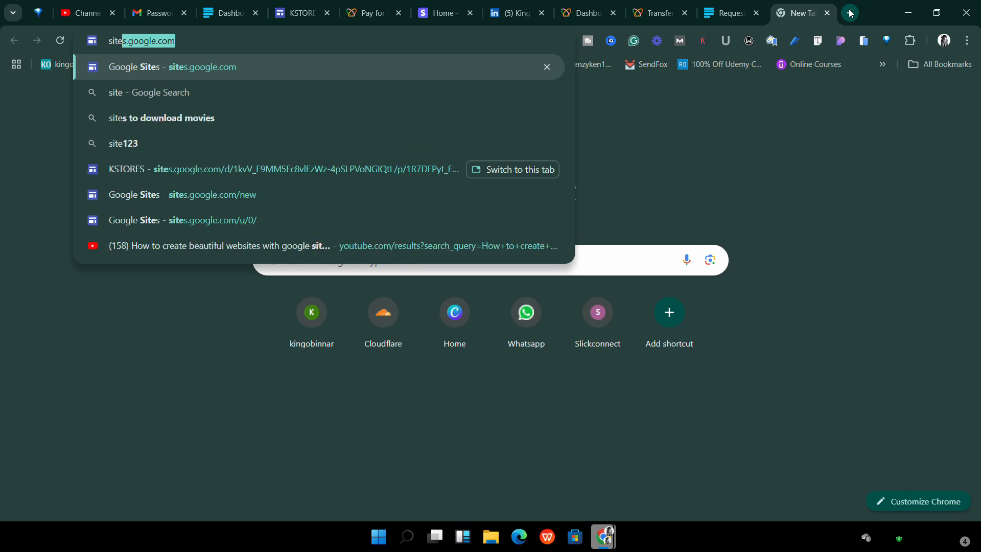
{"action": "key", "text": "Return"}
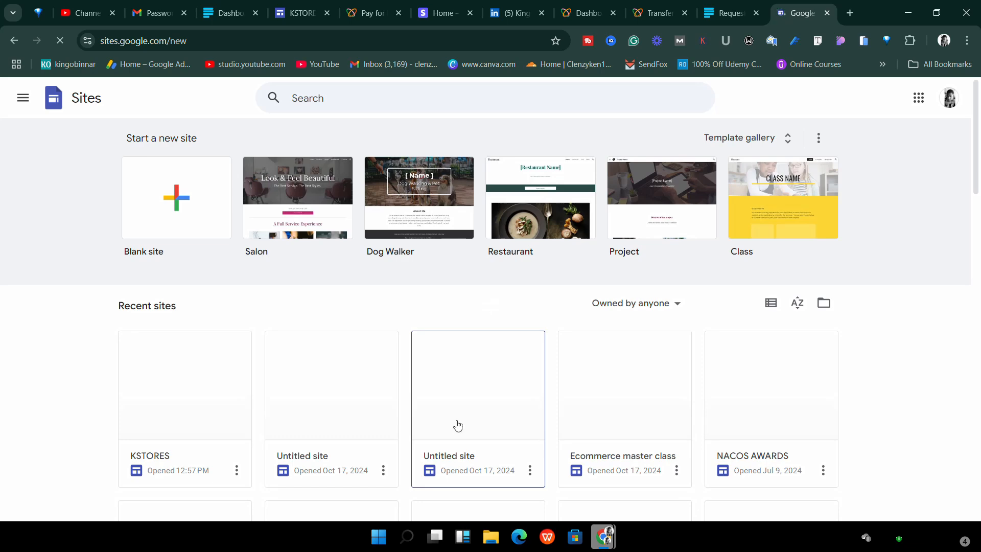
{"action": "scroll", "coordinate": [562, 332], "scroll_direction": "down", "scroll_amount": 5}
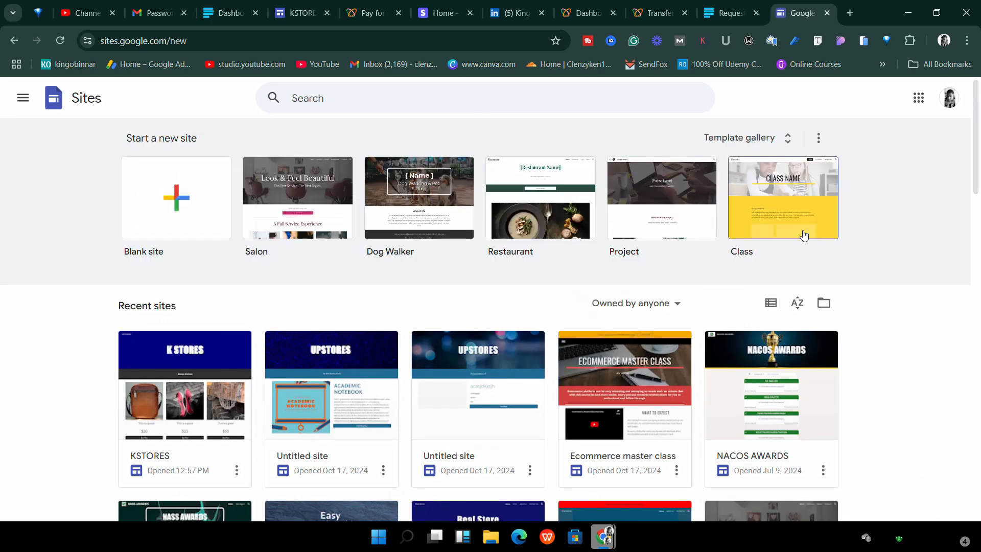
{"action": "scroll", "coordinate": [586, 285], "scroll_direction": "down", "scroll_amount": 2}
{"action": "scroll", "coordinate": [586, 285], "scroll_direction": "down", "scroll_amount": 8}
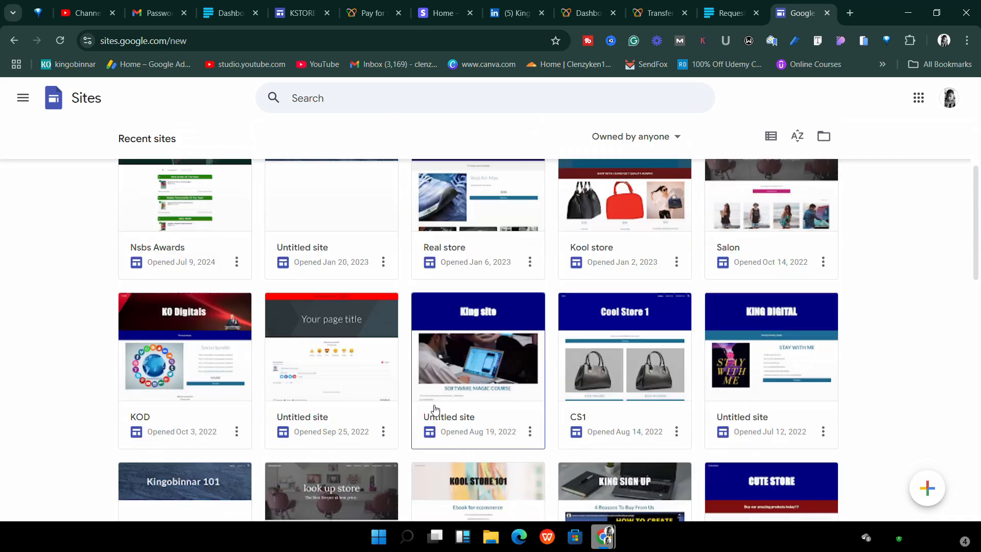
{"action": "scroll", "coordinate": [395, 329], "scroll_direction": "up", "scroll_amount": 5}
{"action": "scroll", "coordinate": [396, 330], "scroll_direction": "up", "scroll_amount": 6}
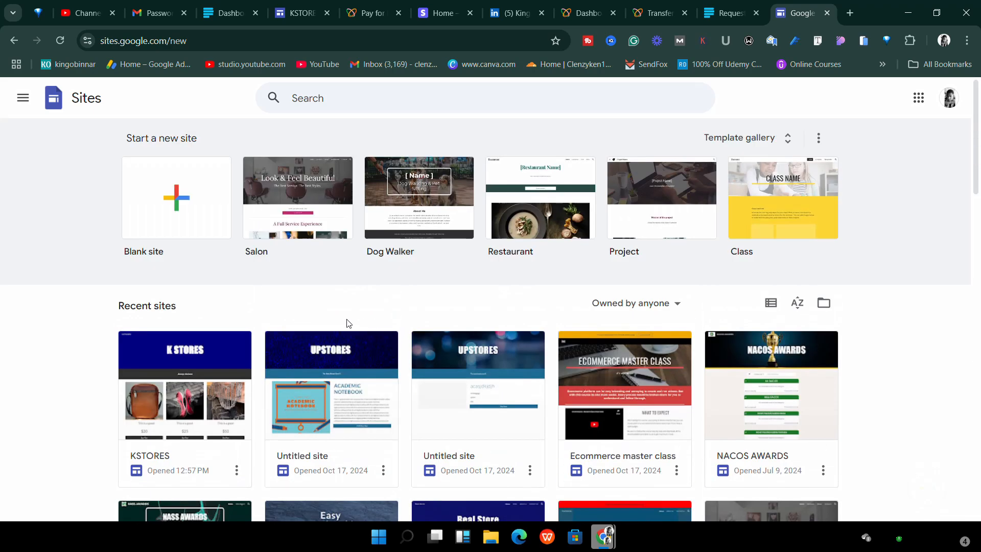
Start a new blank site and retitle its header 'KO STORES'
{"action": "left_click", "coordinate": [188, 214]}
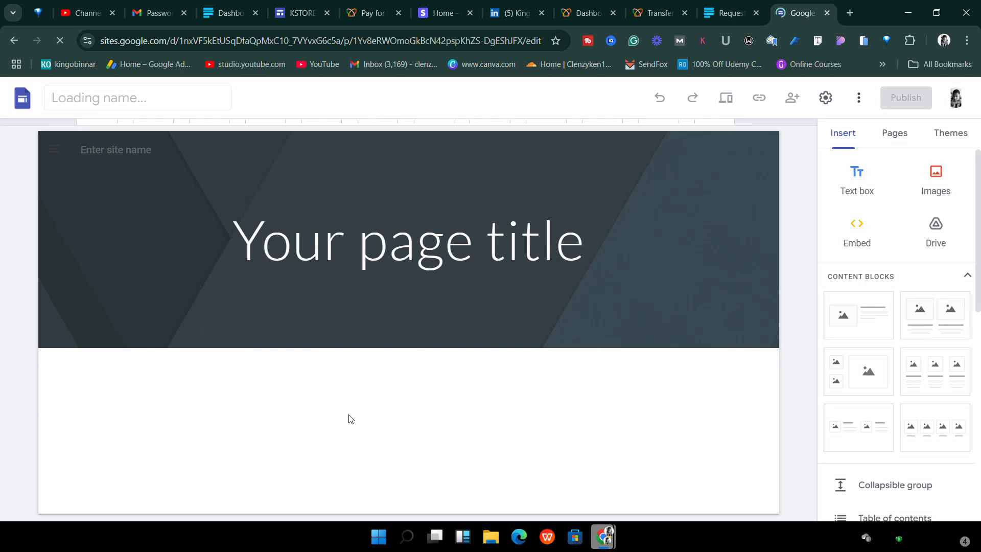
{"action": "left_click", "coordinate": [379, 258]}
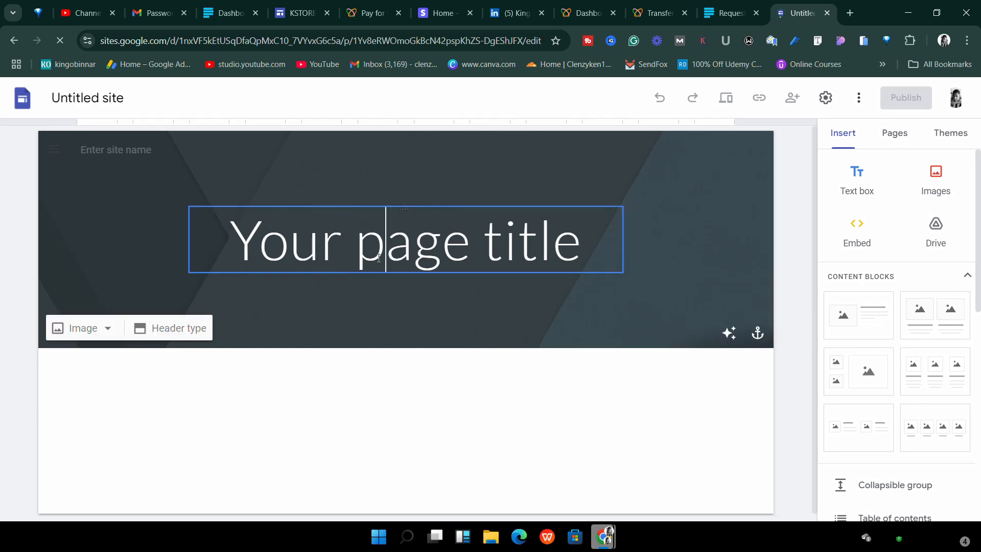
{"action": "key", "text": "ctrl+a"}
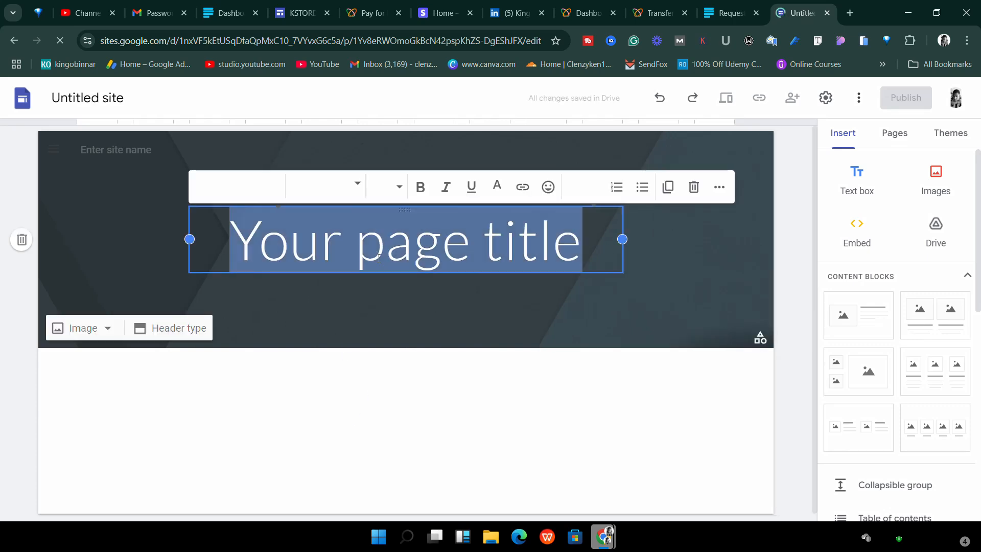
{"action": "type", "text": "Ko"}
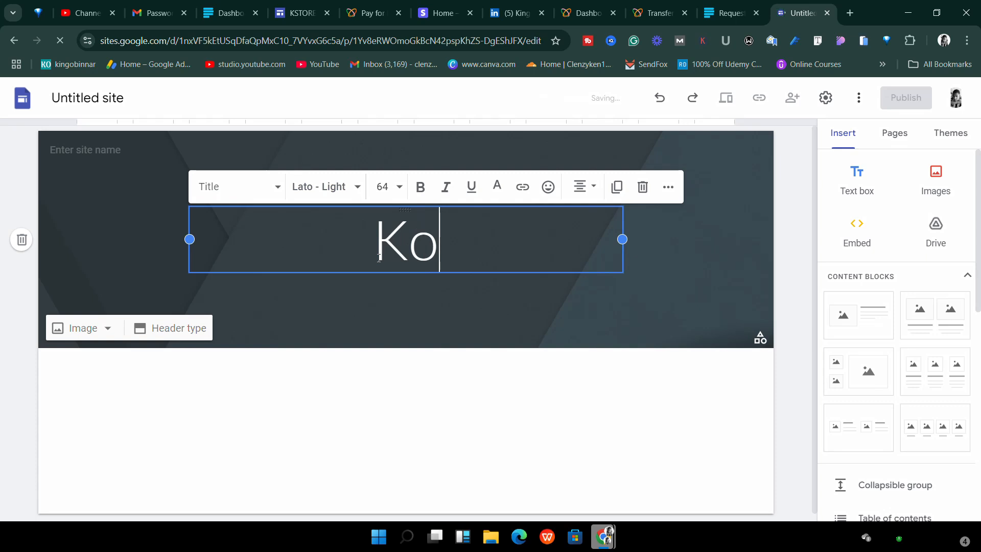
{"action": "key", "text": "BackSpace"}
{"action": "type", "text": "O"}
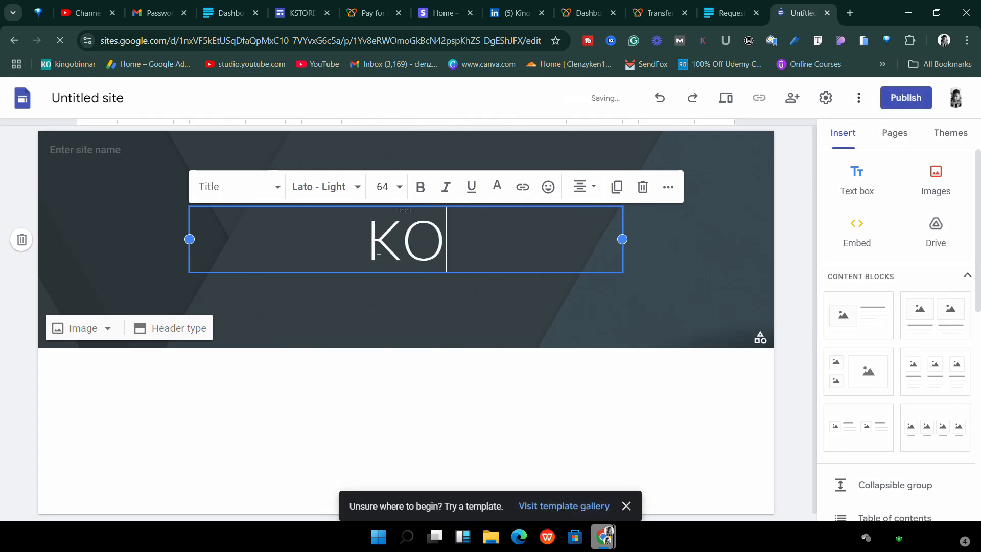
{"action": "type", "text": " STORES"}
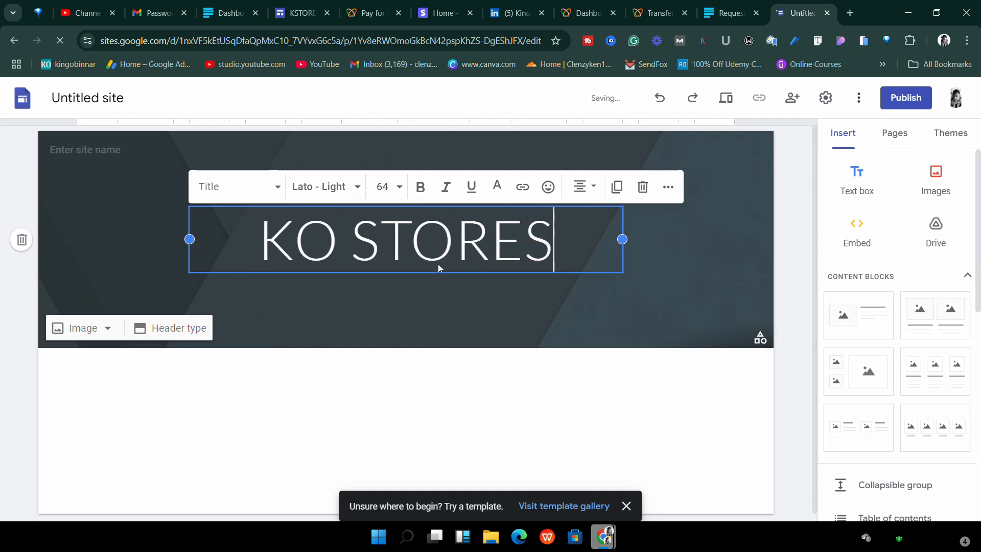
Set the KO STORES title in the Impact font
{"action": "key", "text": "ctrl+shift+Left"}
{"action": "key", "text": "ctrl+shift+Left"}
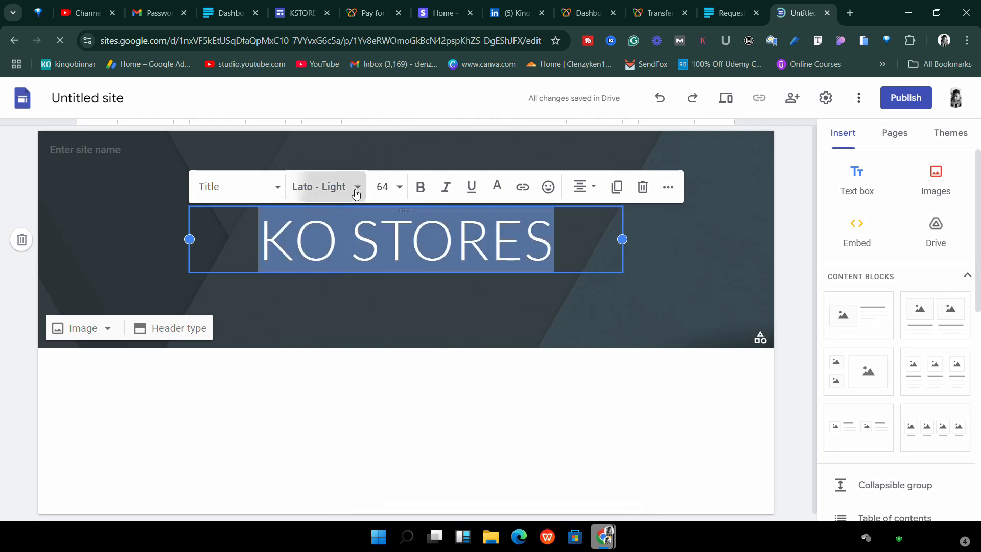
{"action": "left_click", "coordinate": [357, 189]}
{"action": "scroll", "coordinate": [339, 357], "scroll_direction": "down", "scroll_amount": 1}
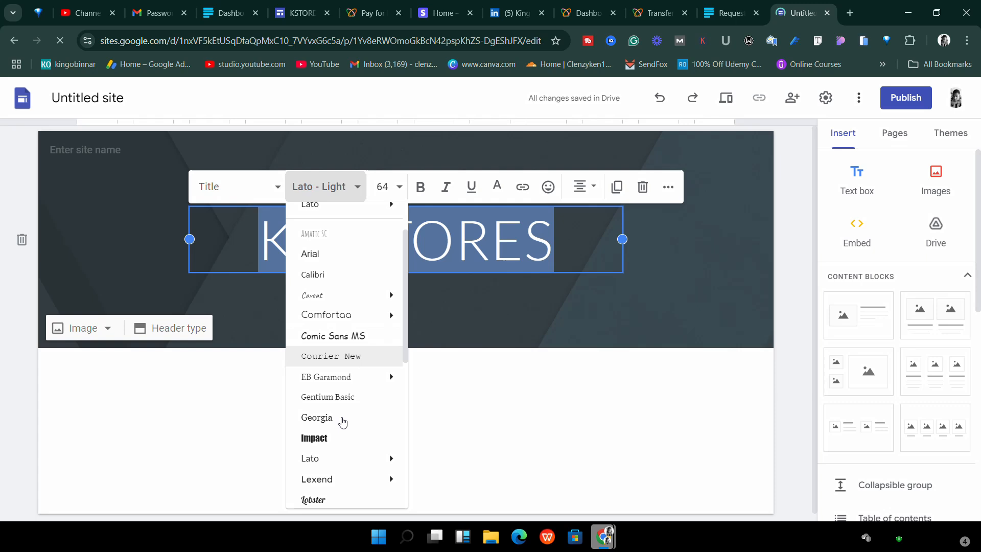
{"action": "left_click", "coordinate": [315, 438]}
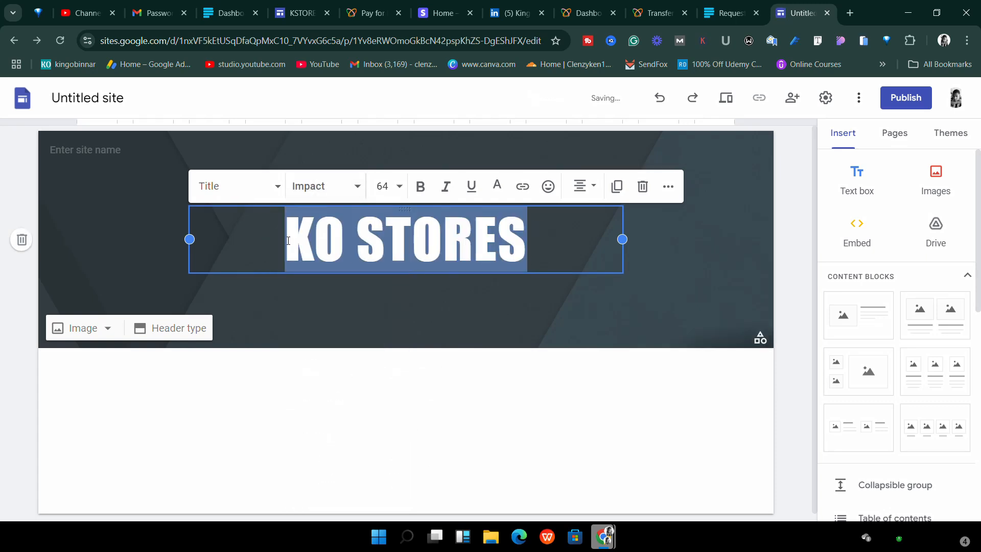
{"action": "left_click", "coordinate": [648, 260]}
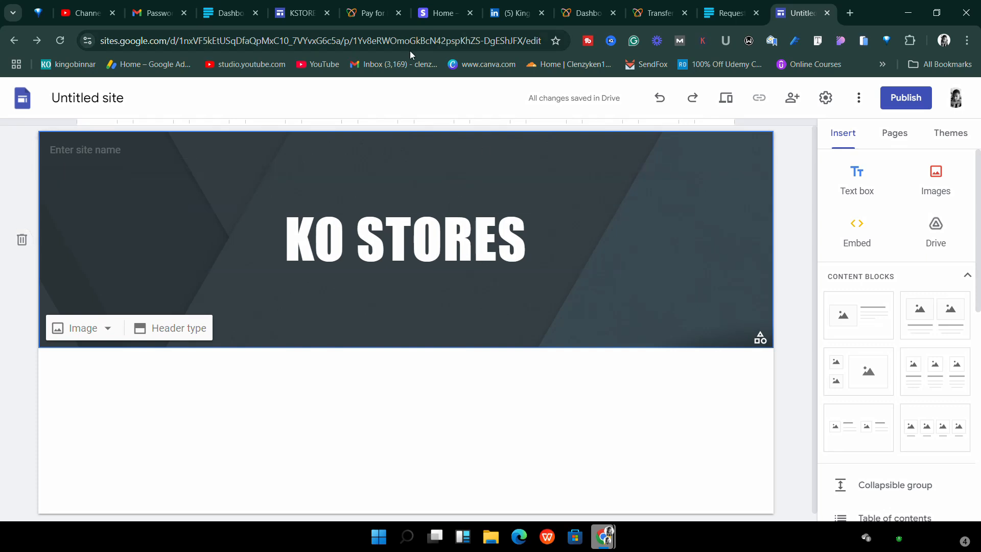
Try the Cover, Large banner and Title-only header layouts, then settle on Banner
{"action": "left_click", "coordinate": [193, 328]}
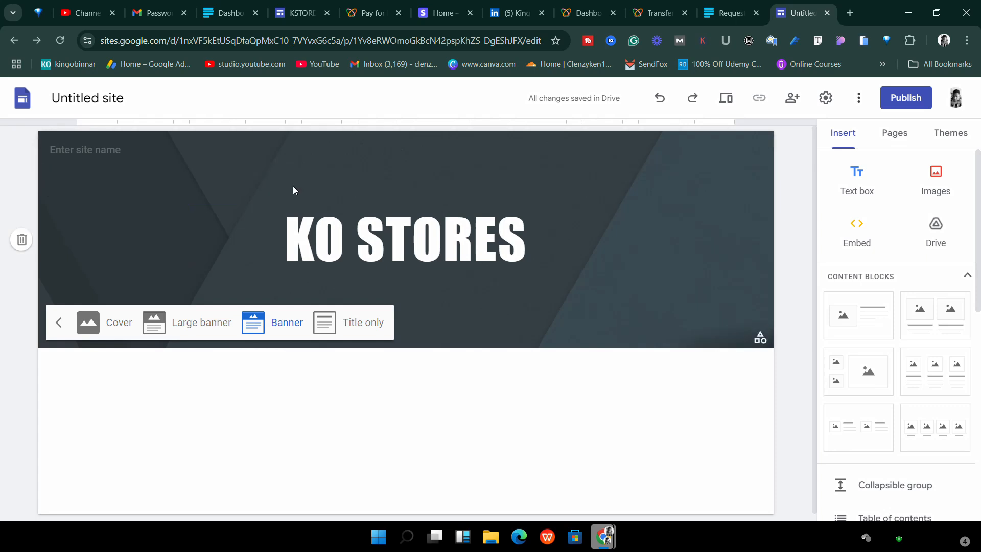
{"action": "left_click", "coordinate": [97, 322]}
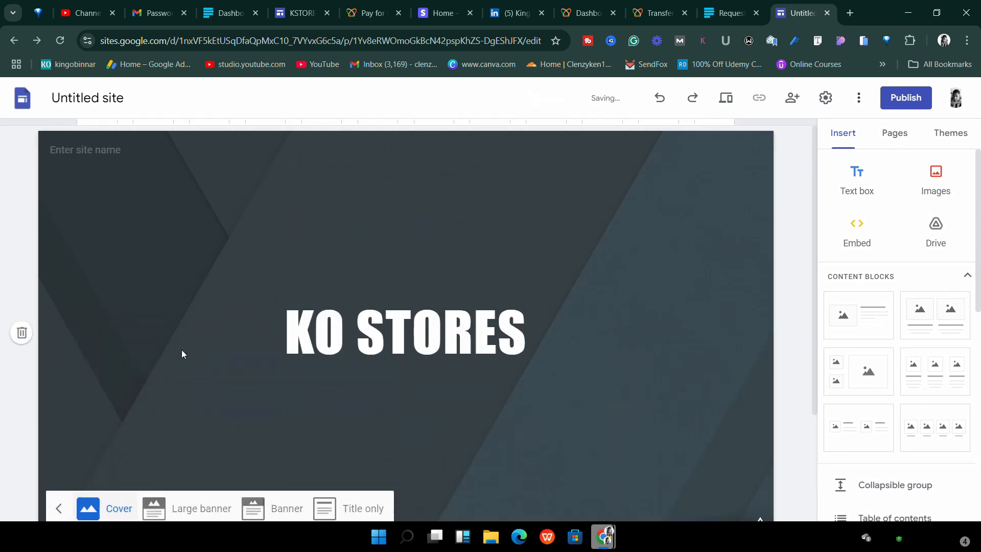
{"action": "left_click", "coordinate": [186, 455]}
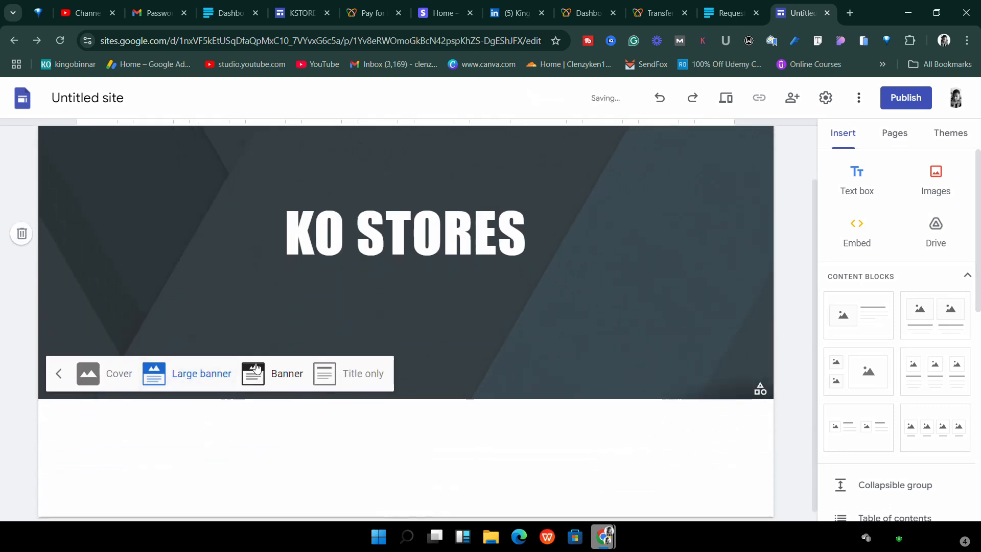
{"action": "left_click", "coordinate": [279, 378]}
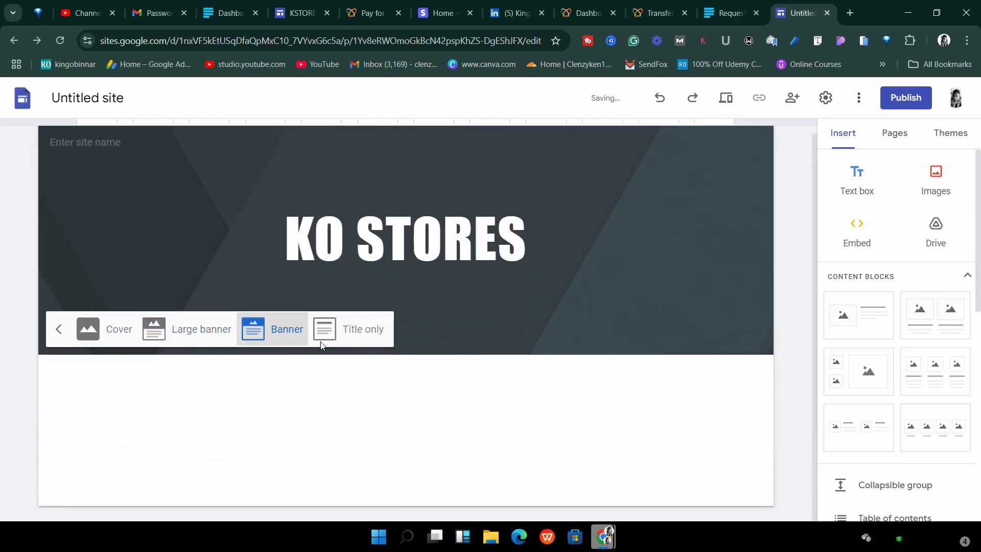
{"action": "left_click", "coordinate": [352, 323]}
{"action": "left_click", "coordinate": [346, 200]}
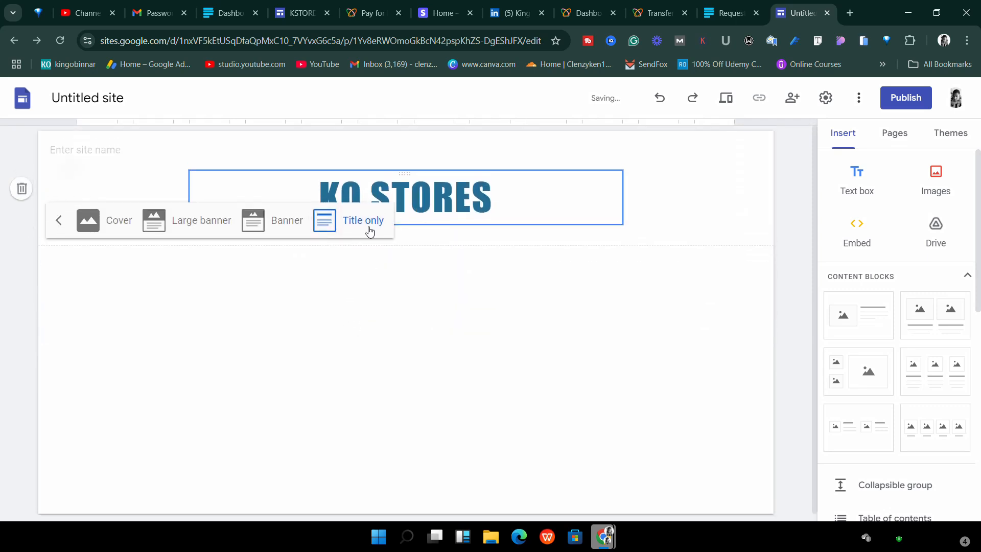
{"action": "left_click", "coordinate": [281, 220]}
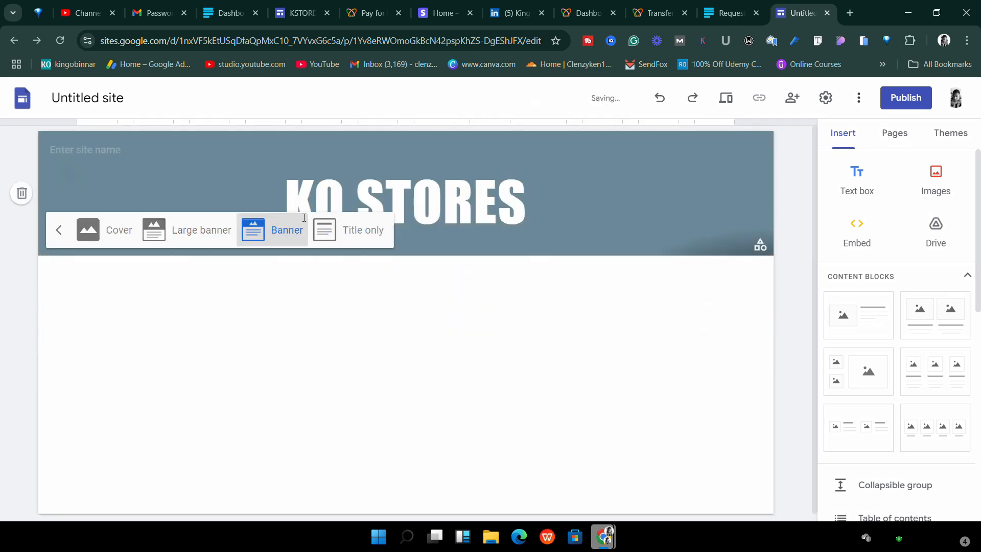
{"action": "left_click", "coordinate": [60, 323]}
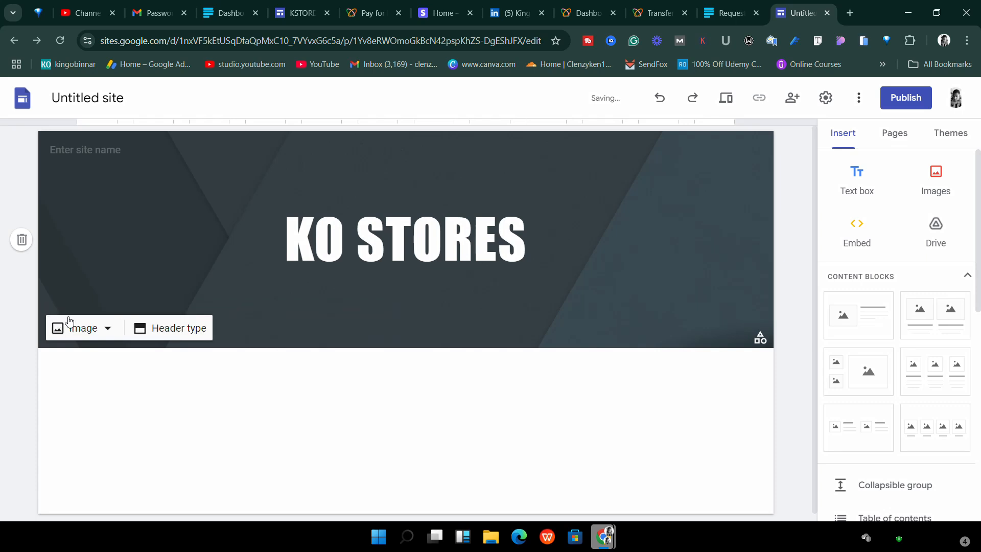
{"action": "left_click", "coordinate": [105, 332]}
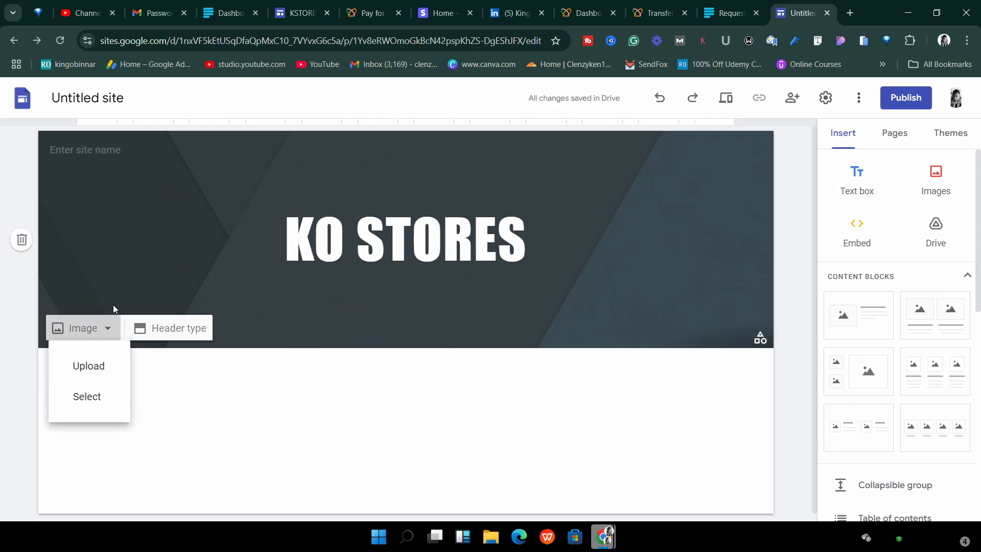
Open the Select images dialog and browse its Gallery stock photos for the header
{"action": "left_click", "coordinate": [95, 398]}
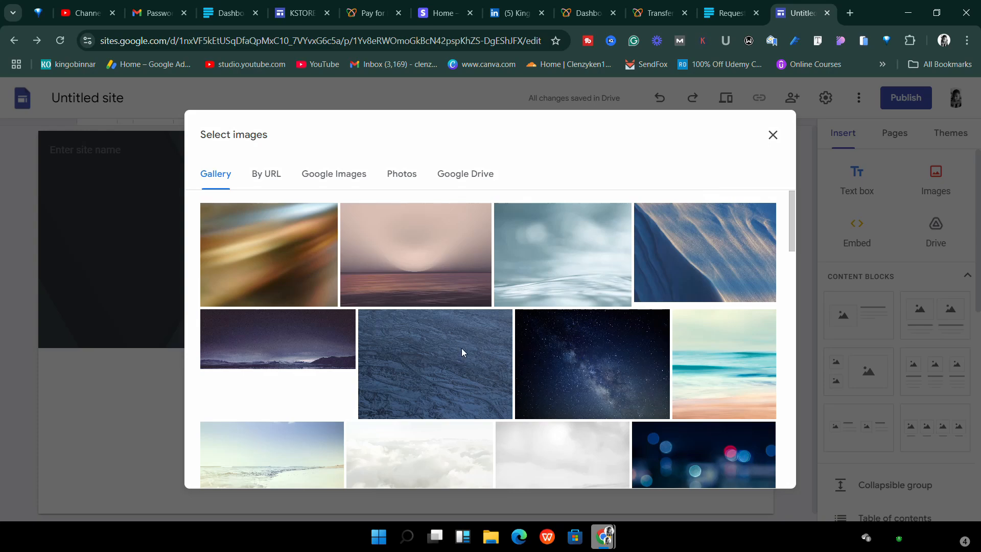
{"action": "scroll", "coordinate": [471, 372], "scroll_direction": "down", "scroll_amount": 5}
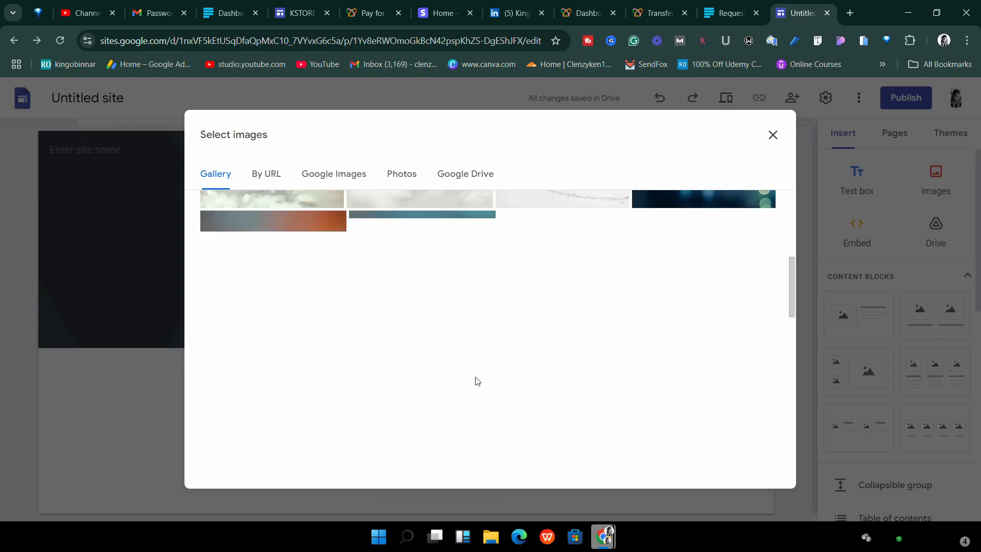
{"action": "scroll", "coordinate": [475, 380], "scroll_direction": "up", "scroll_amount": 5}
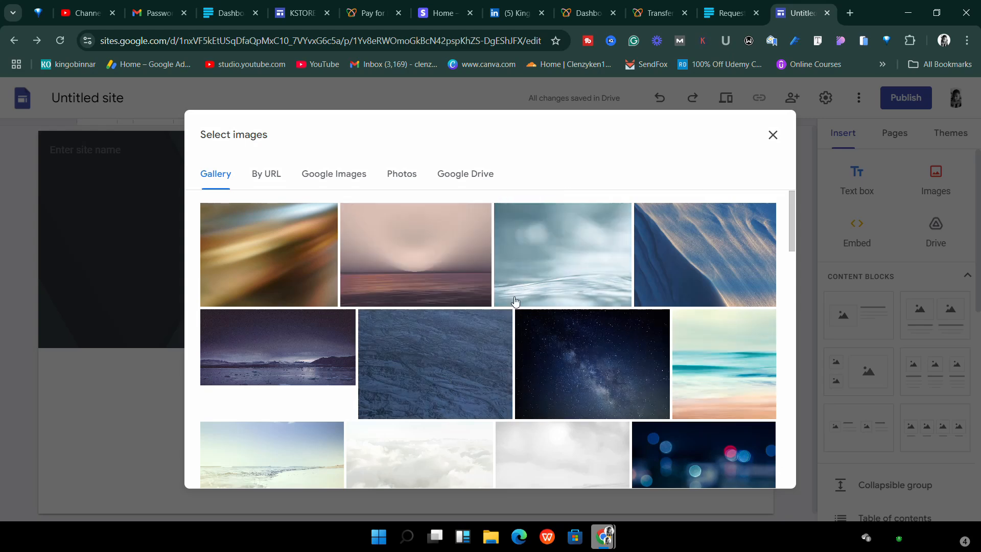
Search Google Images for BLUE and insert the glowing blue lights photo as header background
{"action": "left_click", "coordinate": [340, 178]}
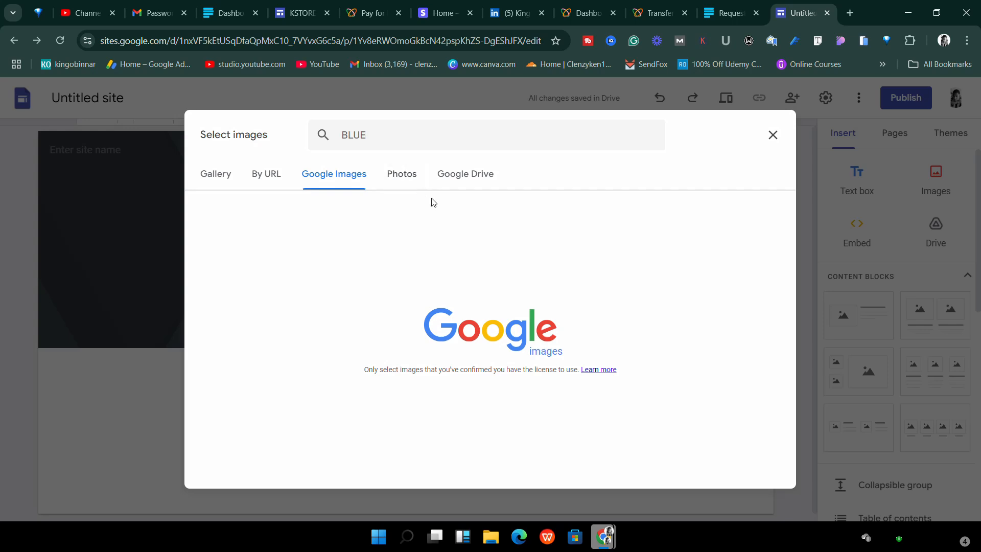
{"action": "key", "text": "Return"}
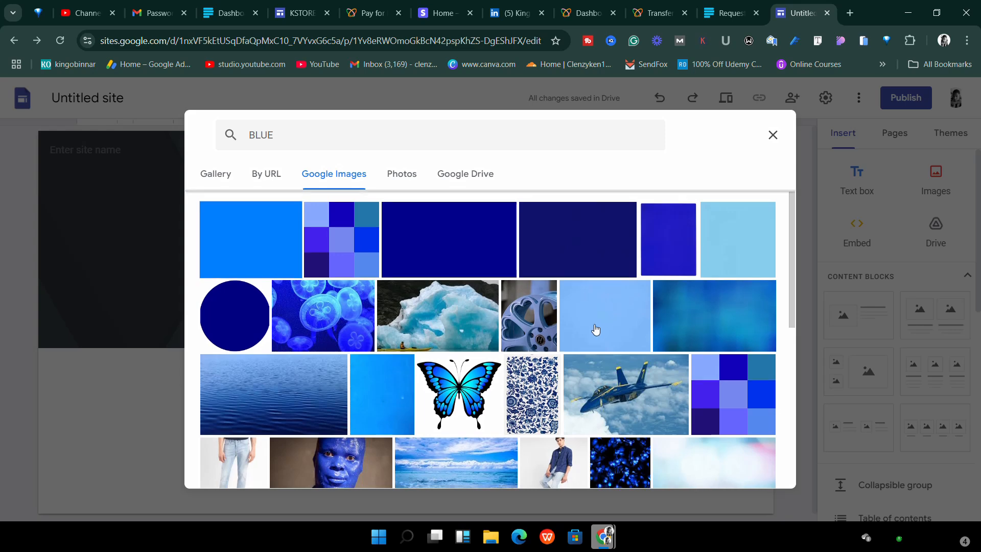
{"action": "scroll", "coordinate": [596, 329], "scroll_direction": "down", "scroll_amount": 3}
{"action": "scroll", "coordinate": [572, 357], "scroll_direction": "down", "scroll_amount": 1}
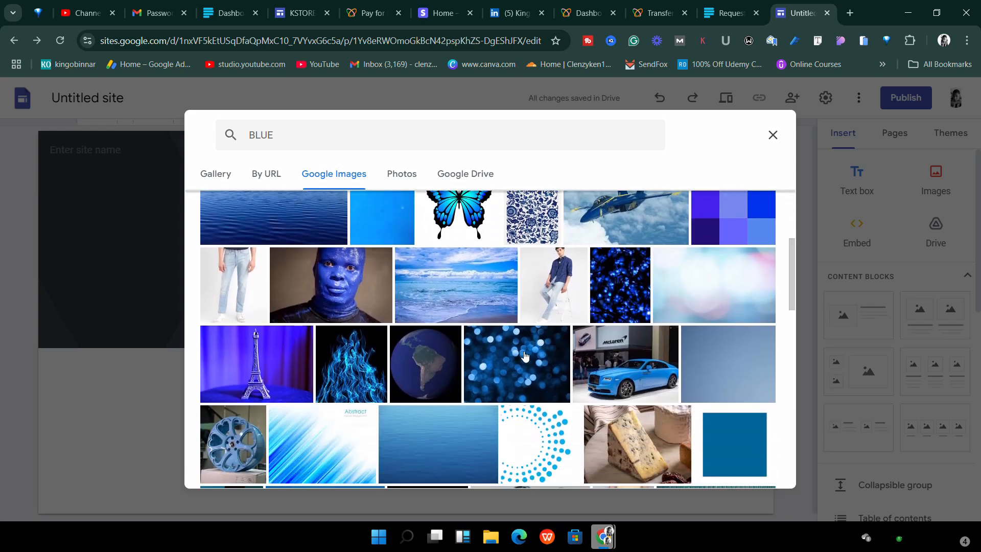
{"action": "scroll", "coordinate": [547, 365], "scroll_direction": "down", "scroll_amount": 1}
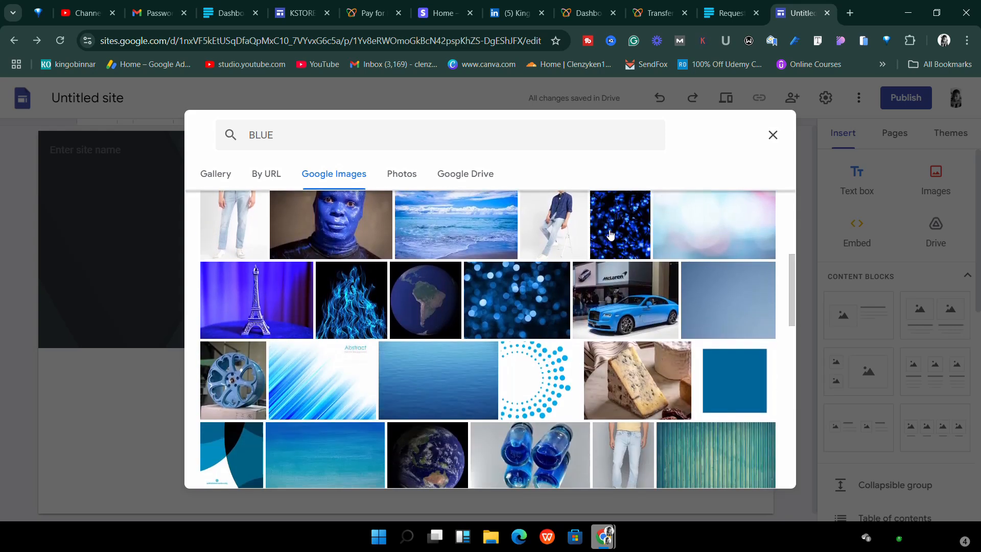
{"action": "left_click", "coordinate": [728, 396]}
{"action": "left_click", "coordinate": [754, 468]}
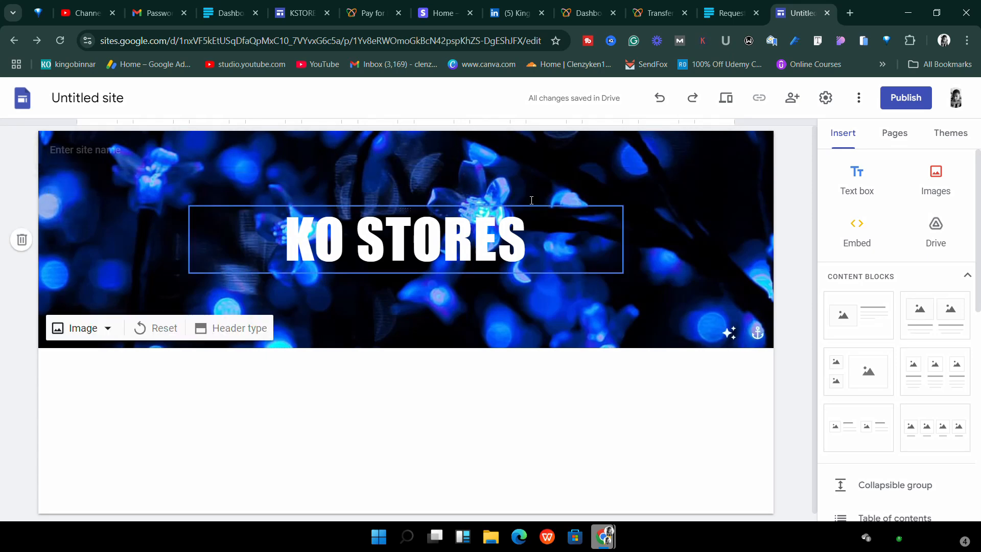
Add a text box below the header, paste the 'Always the best' tagline from KSTORES, then delete that section
{"action": "scroll", "coordinate": [582, 383], "scroll_direction": "down", "scroll_amount": 1}
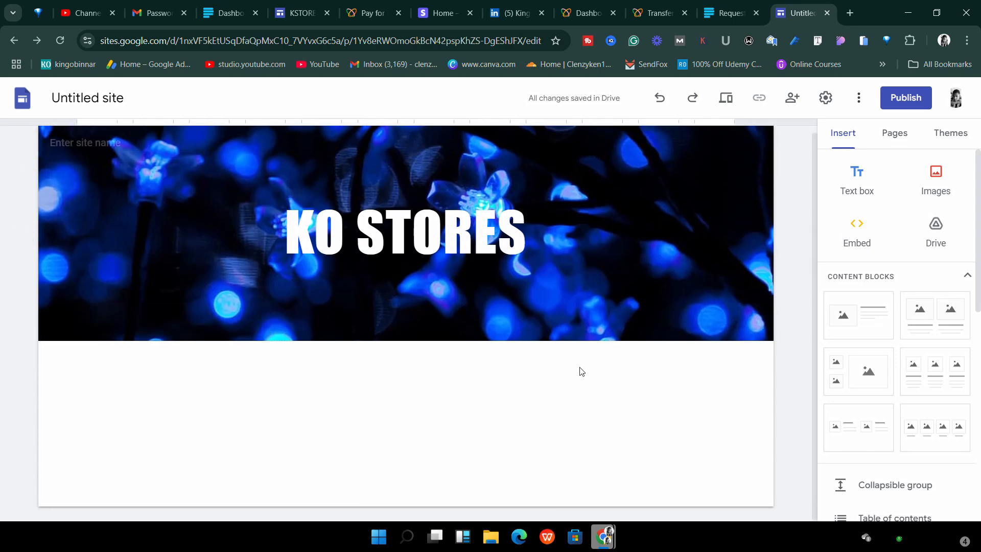
{"action": "double_click", "coordinate": [415, 363]}
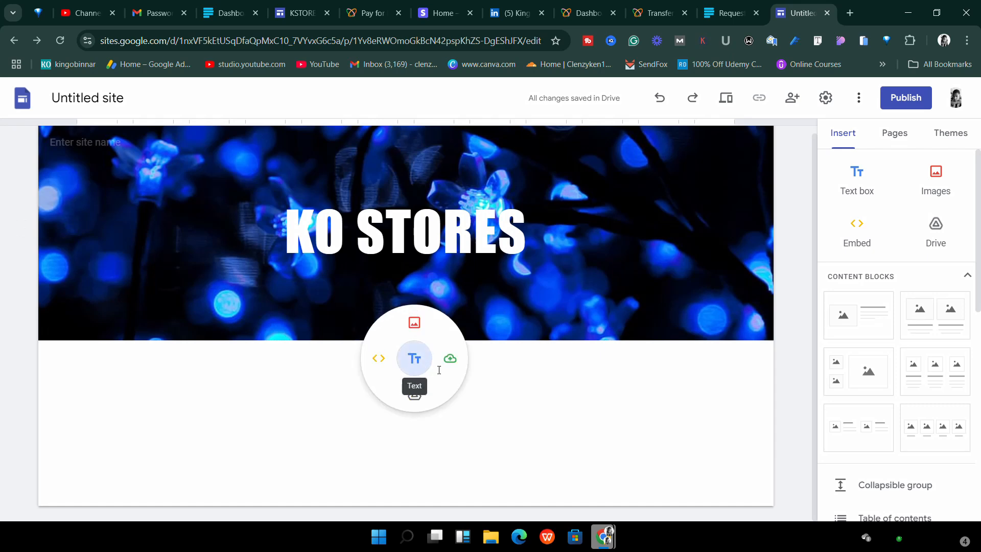
{"action": "left_click", "coordinate": [414, 360]}
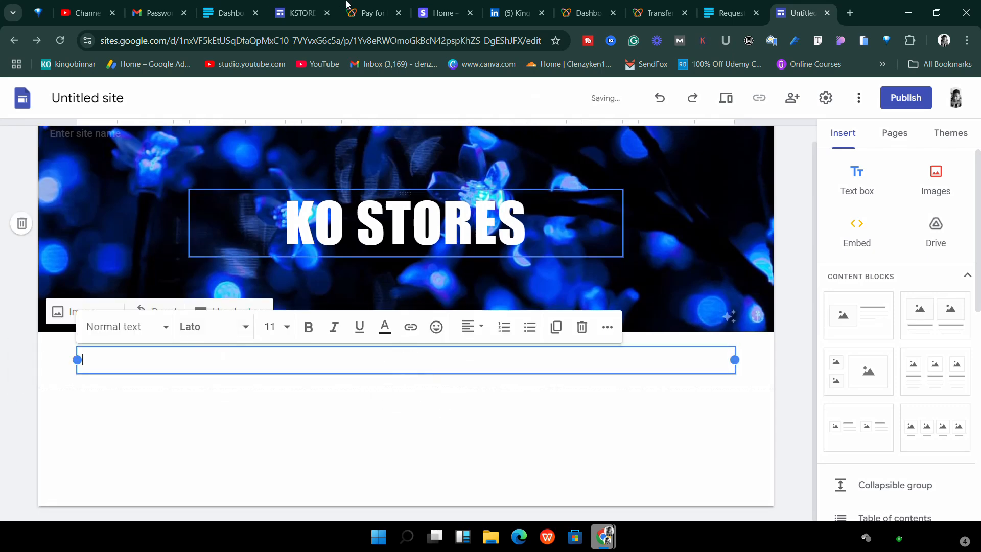
{"action": "left_click", "coordinate": [280, 7]}
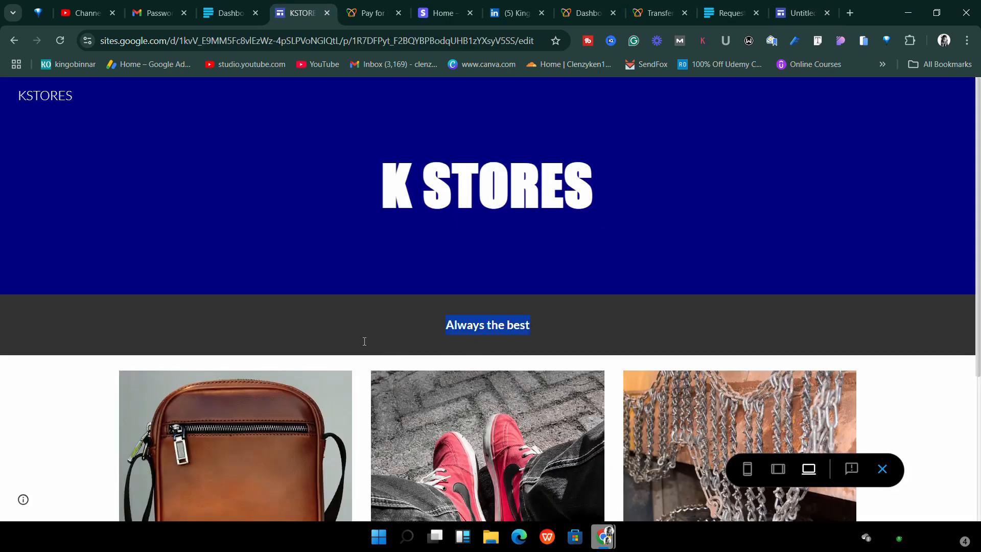
{"action": "right_click", "coordinate": [473, 326]}
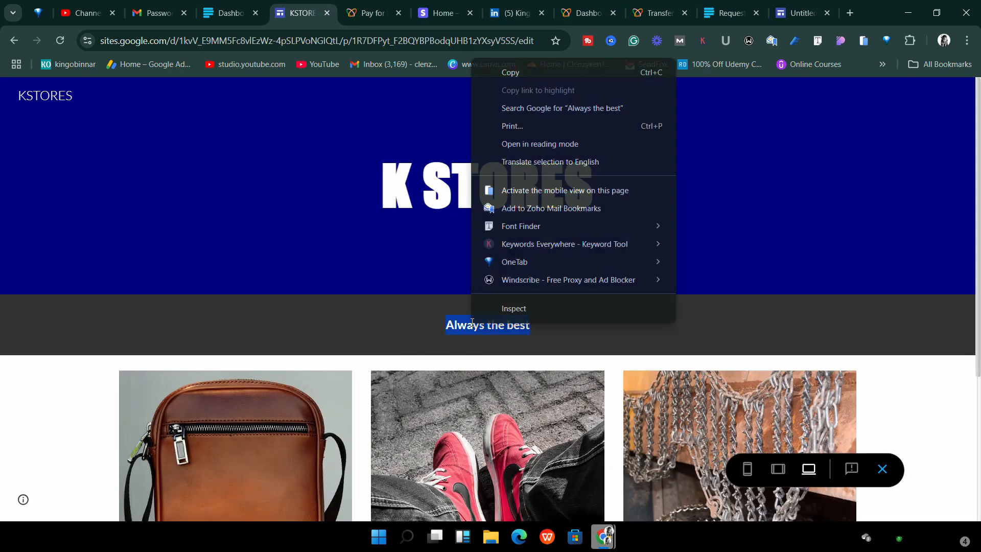
{"action": "left_click", "coordinate": [513, 72]}
{"action": "left_click", "coordinate": [824, 19]}
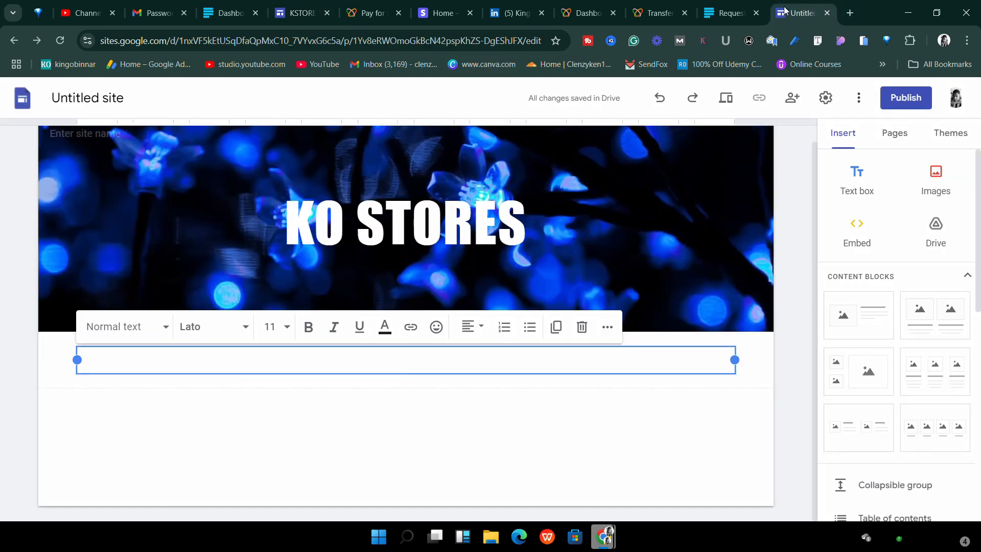
{"action": "right_click", "coordinate": [355, 363]}
{"action": "left_click", "coordinate": [436, 156]}
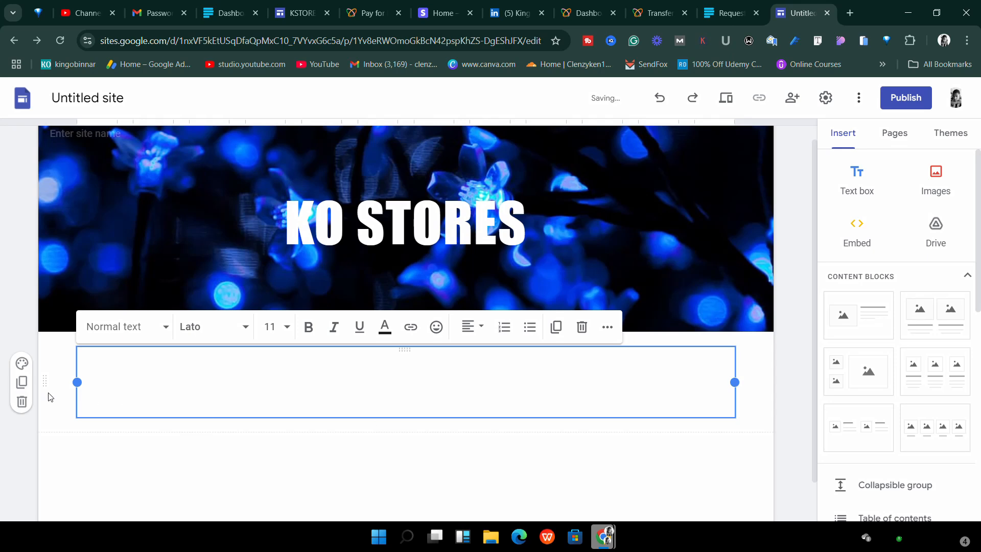
{"action": "left_click", "coordinate": [21, 401]}
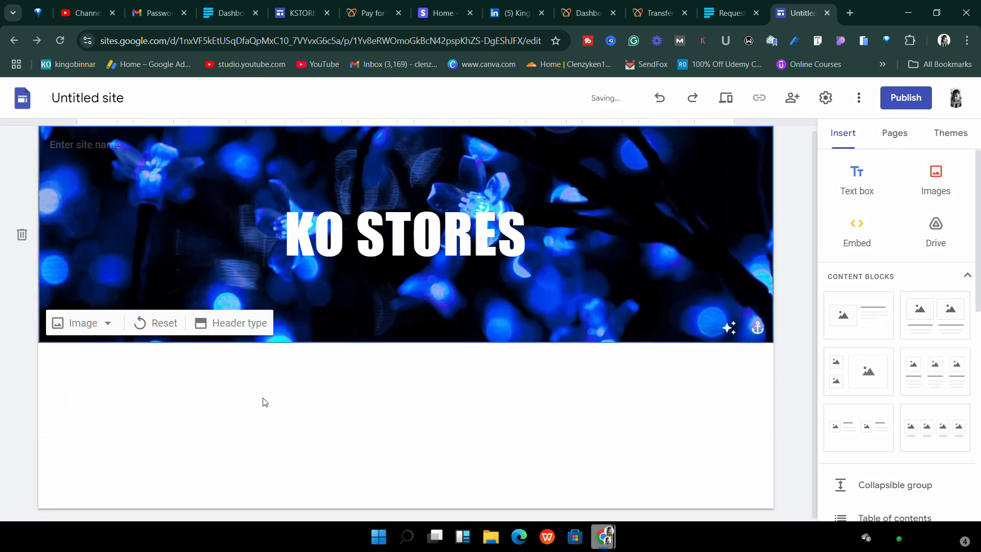
Add a new 'All The Best' text box, centre it, and give its section the Style 3 teal background
{"action": "left_click", "coordinate": [374, 373]}
{"action": "left_click", "coordinate": [372, 372]}
{"action": "left_click", "coordinate": [371, 373]}
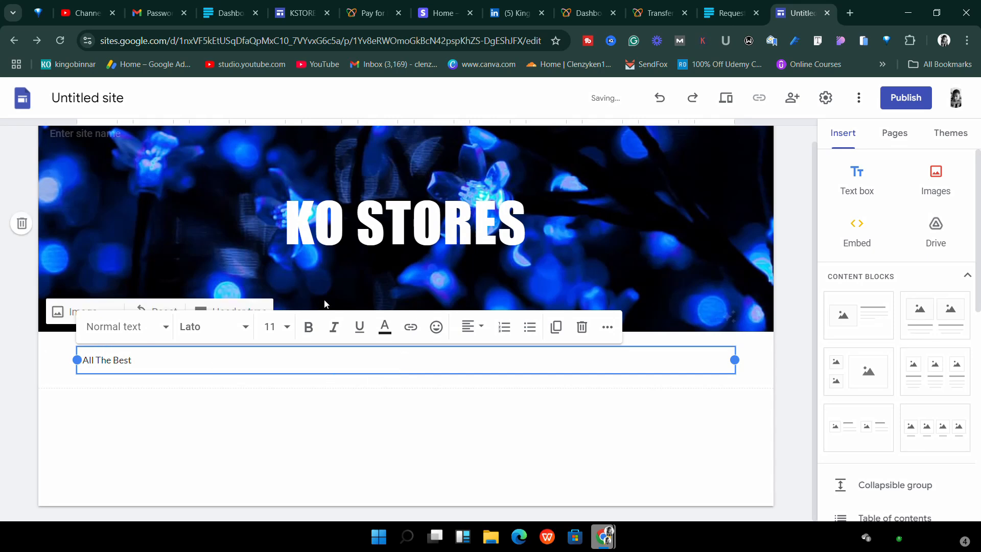
{"action": "triple_click", "coordinate": [225, 362]}
{"action": "left_click", "coordinate": [468, 327]}
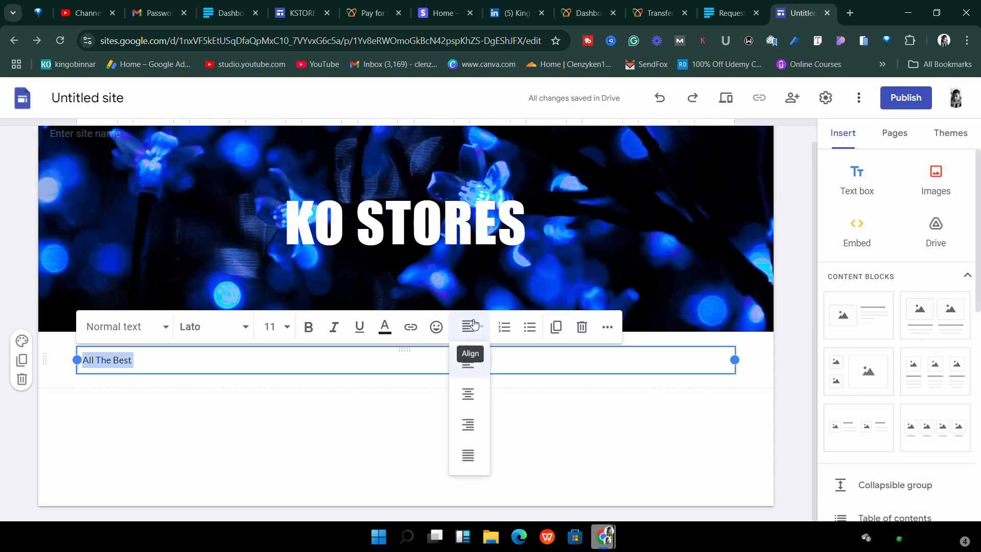
{"action": "left_click", "coordinate": [468, 394]}
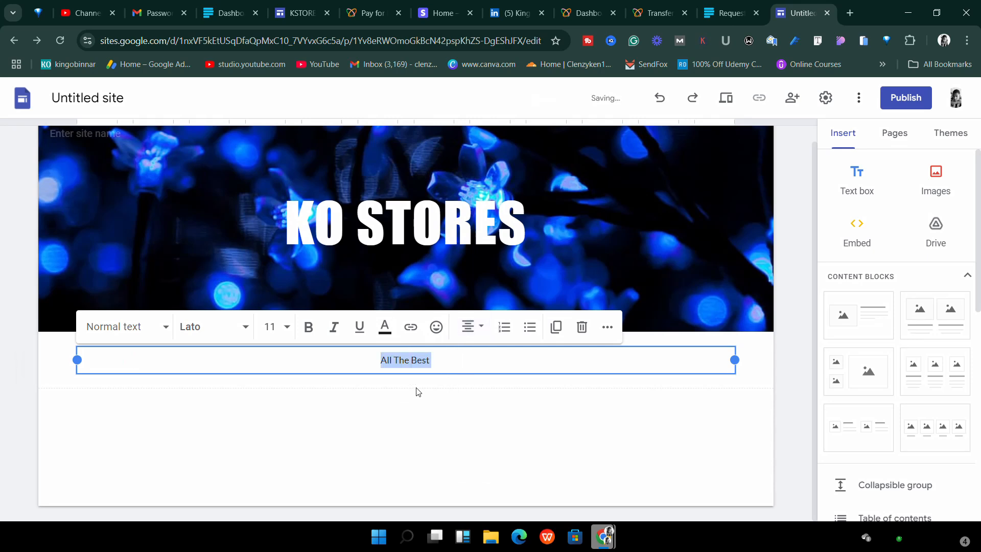
{"action": "left_click", "coordinate": [23, 342]}
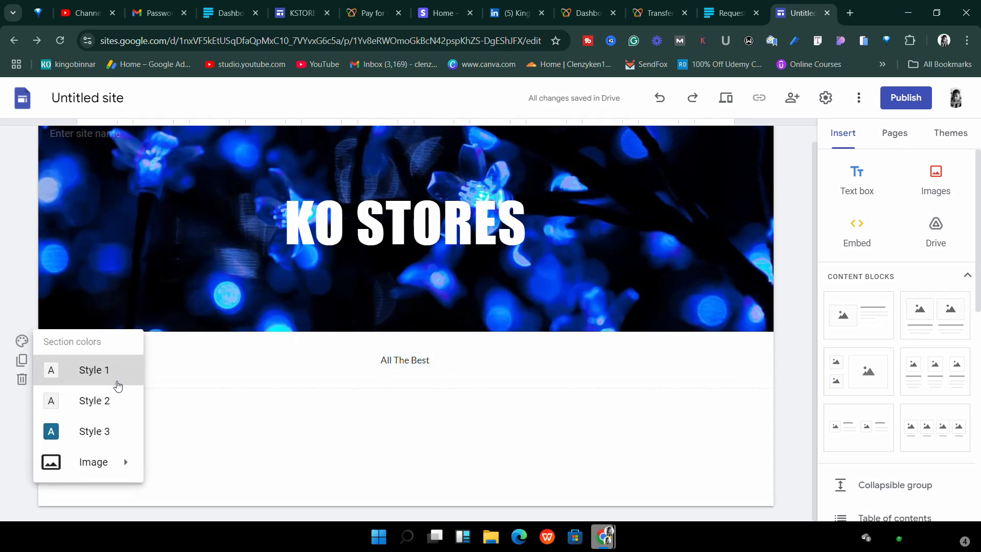
{"action": "left_click", "coordinate": [100, 433]}
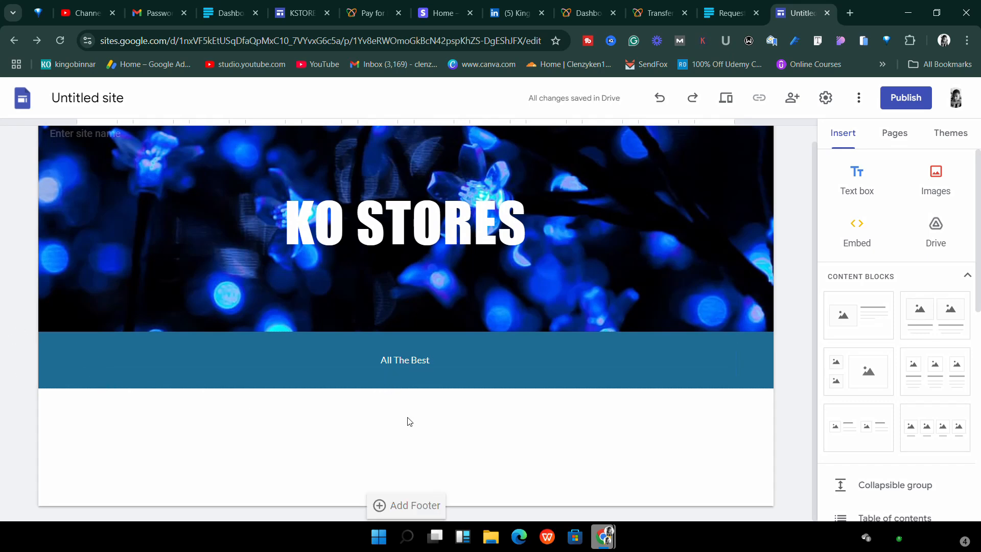
Place the three-image content block below the All The Best band
{"action": "scroll", "coordinate": [464, 305], "scroll_direction": "up", "scroll_amount": 1}
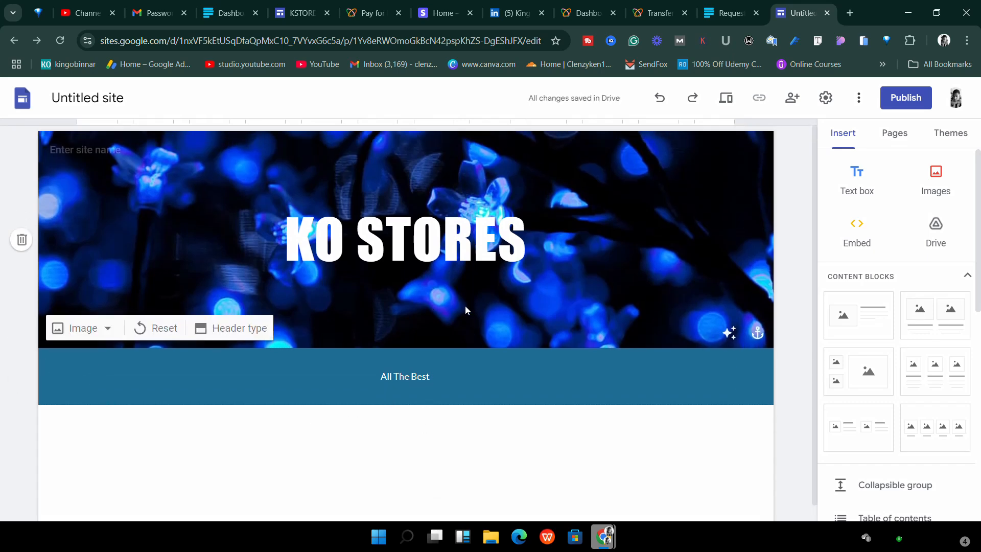
{"action": "scroll", "coordinate": [510, 342], "scroll_direction": "down", "scroll_amount": 1}
{"action": "scroll", "coordinate": [476, 361], "scroll_direction": "up", "scroll_amount": 1}
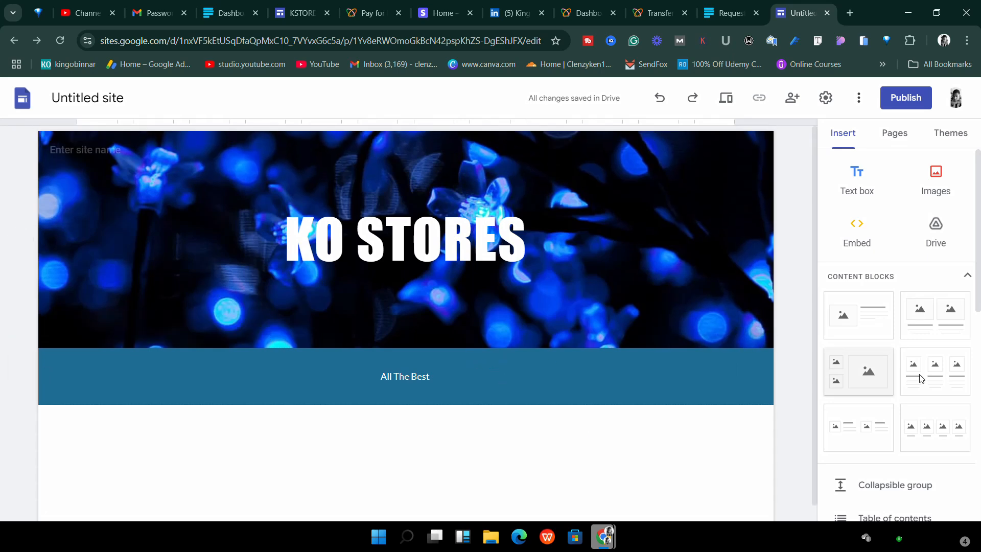
{"action": "scroll", "coordinate": [400, 419], "scroll_direction": "down", "scroll_amount": 1}
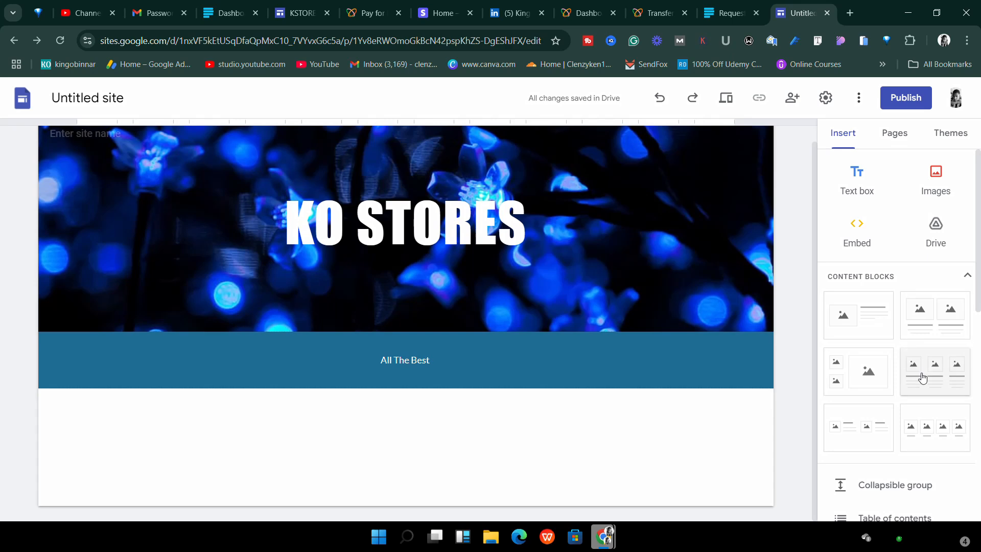
{"action": "left_click_drag", "start_coordinate": [922, 376], "coordinate": [329, 449]}
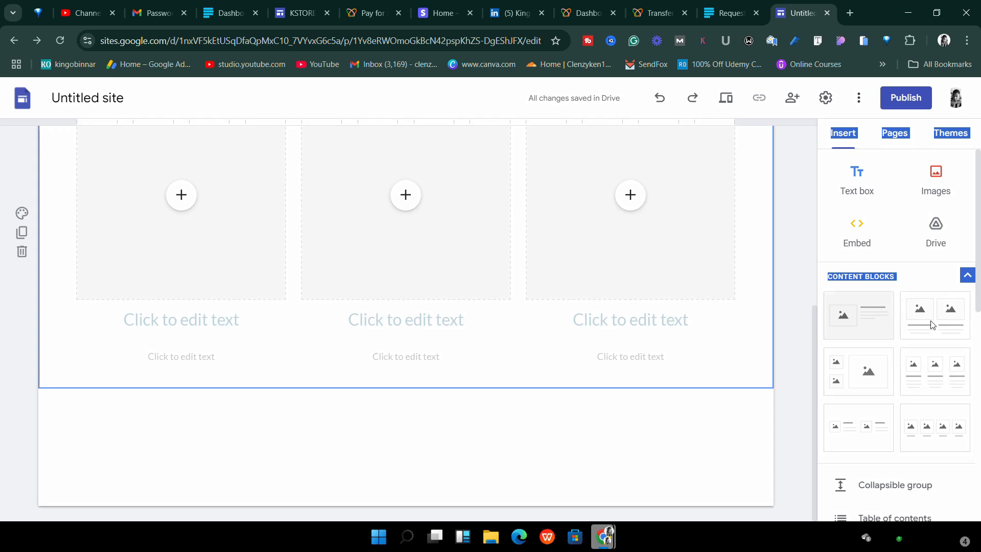
{"action": "scroll", "coordinate": [936, 390], "scroll_direction": "down", "scroll_amount": 3}
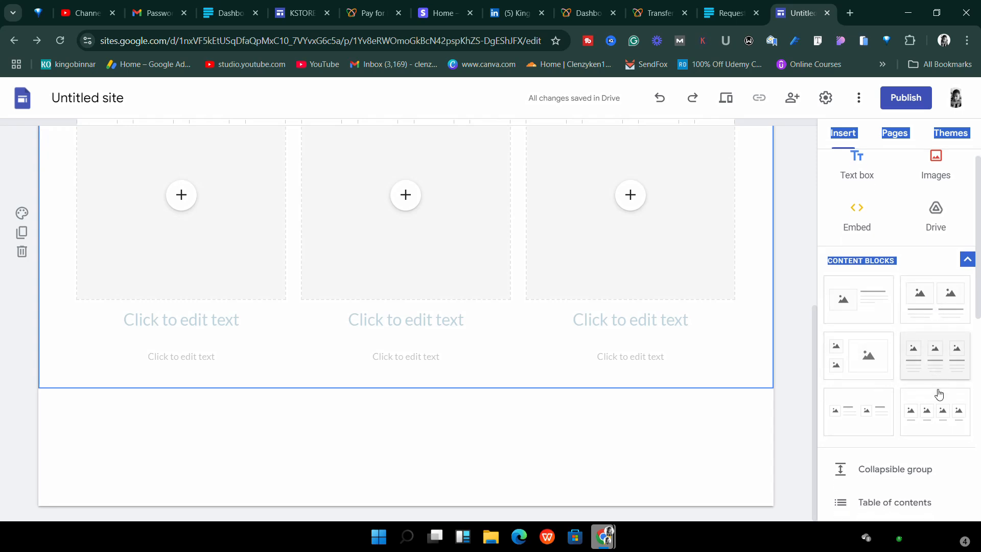
{"action": "scroll", "coordinate": [928, 365], "scroll_direction": "up", "scroll_amount": 3}
{"action": "scroll", "coordinate": [427, 302], "scroll_direction": "up", "scroll_amount": 3}
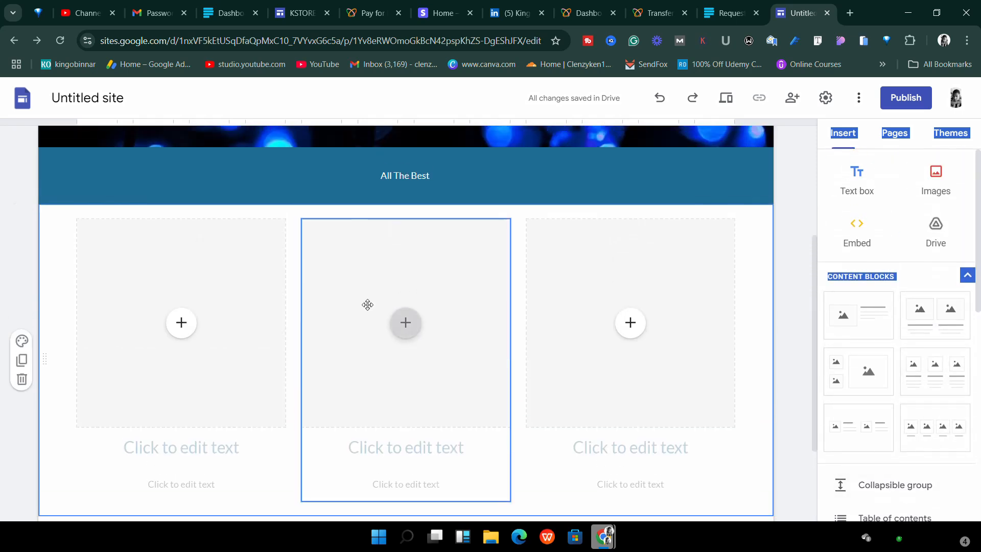
{"action": "scroll", "coordinate": [366, 303], "scroll_direction": "down", "scroll_amount": 1}
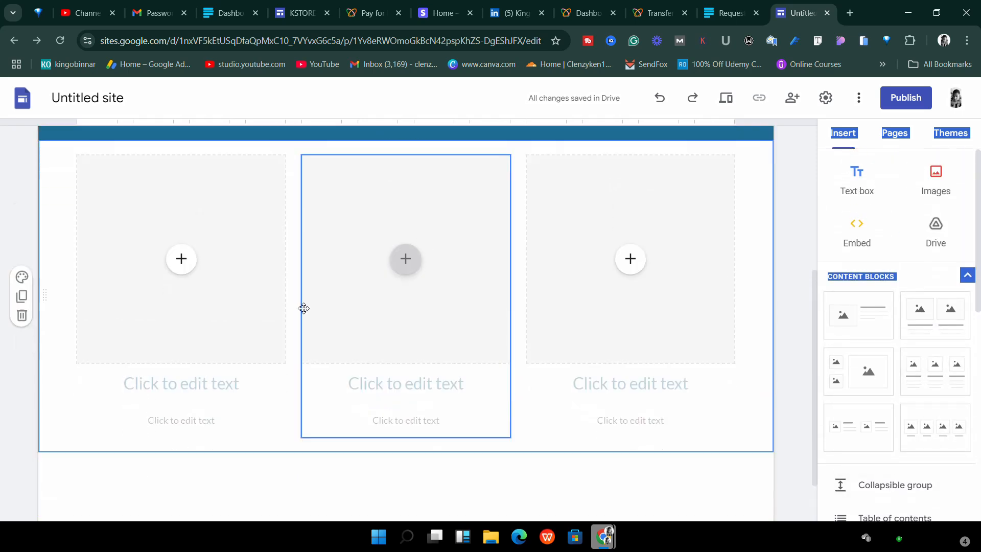
Duplicate the three-image section to create a second row of placeholders
{"action": "left_click", "coordinate": [21, 296]}
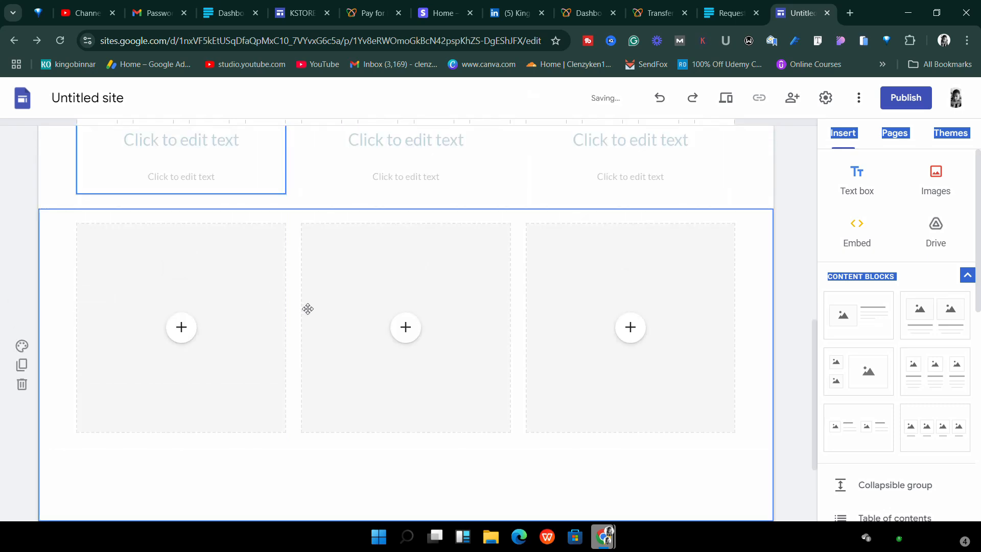
{"action": "scroll", "coordinate": [231, 305], "scroll_direction": "up", "scroll_amount": 5}
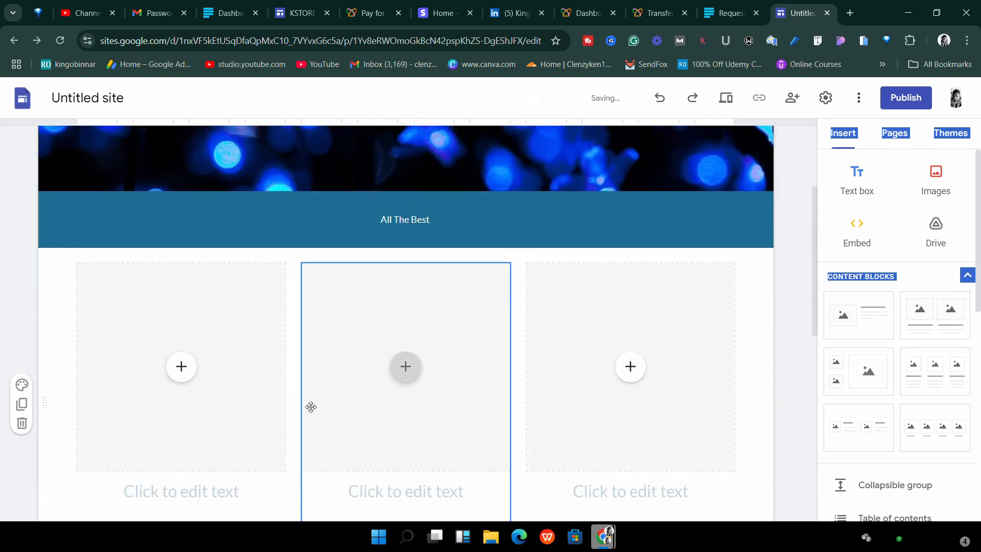
{"action": "scroll", "coordinate": [309, 405], "scroll_direction": "down", "scroll_amount": 3}
{"action": "scroll", "coordinate": [327, 385], "scroll_direction": "up", "scroll_amount": 4}
{"action": "scroll", "coordinate": [440, 398], "scroll_direction": "down", "scroll_amount": 3}
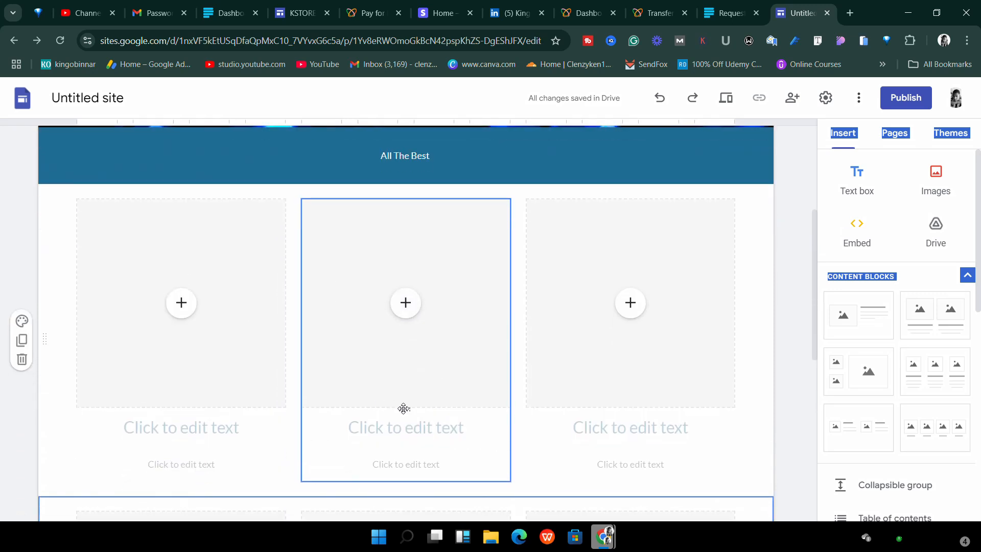
{"action": "left_click", "coordinate": [182, 304]}
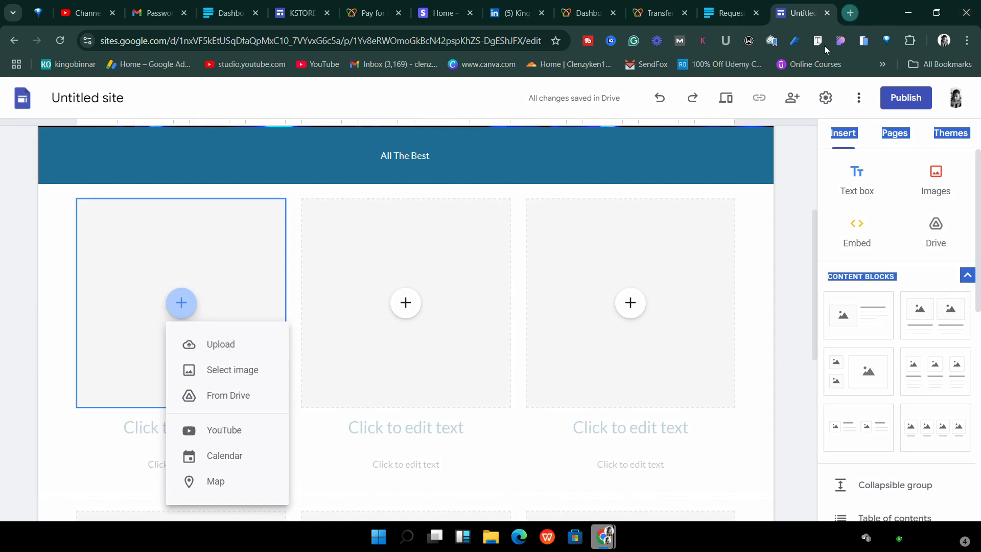
Open pixabay.com in a new browser tab
{"action": "left_click", "coordinate": [849, 13]}
{"action": "type", "text": "pixabay.com"}
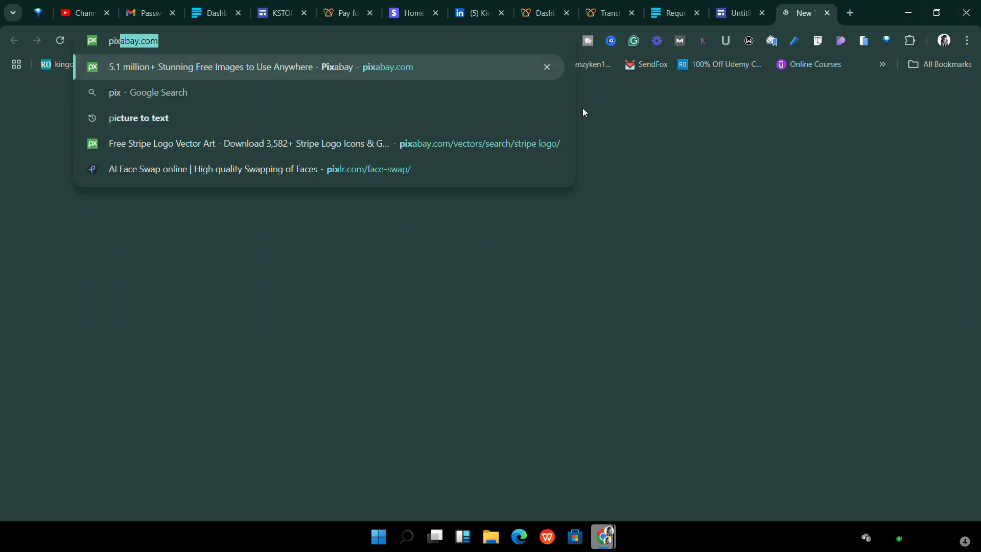
{"action": "key", "text": "Return"}
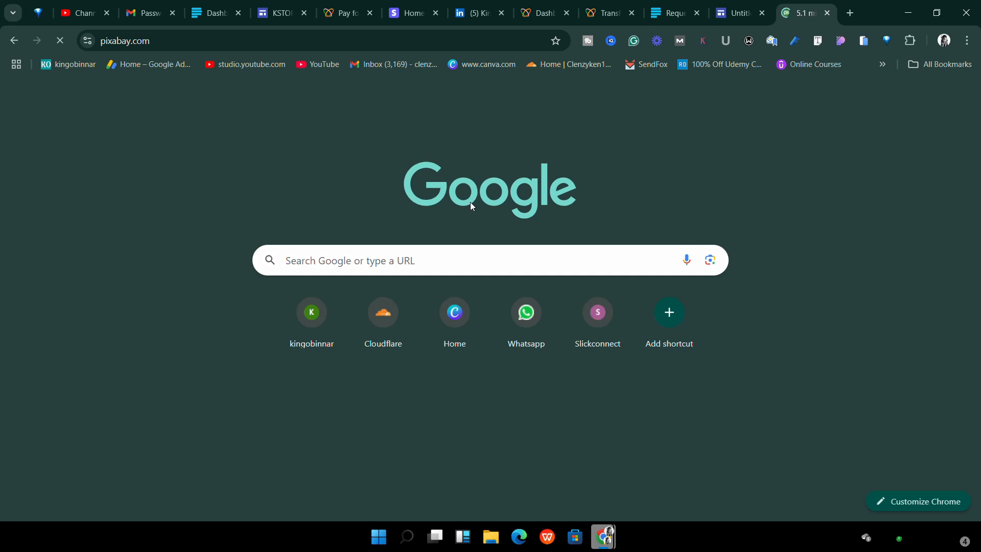
{"action": "scroll", "coordinate": [365, 244], "scroll_direction": "down", "scroll_amount": 1}
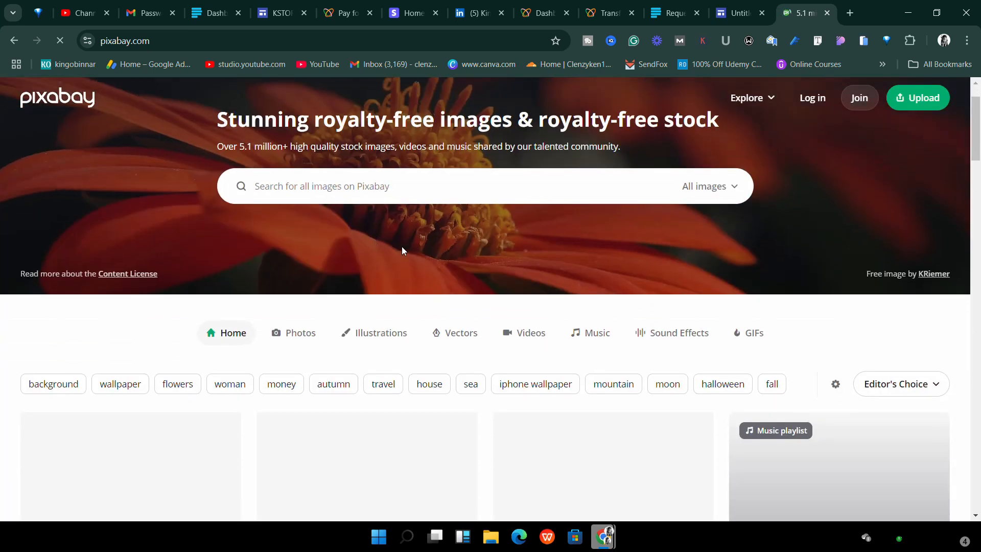
Search Pixabay for 'bags' and scroll through the image results
{"action": "left_click", "coordinate": [356, 186]}
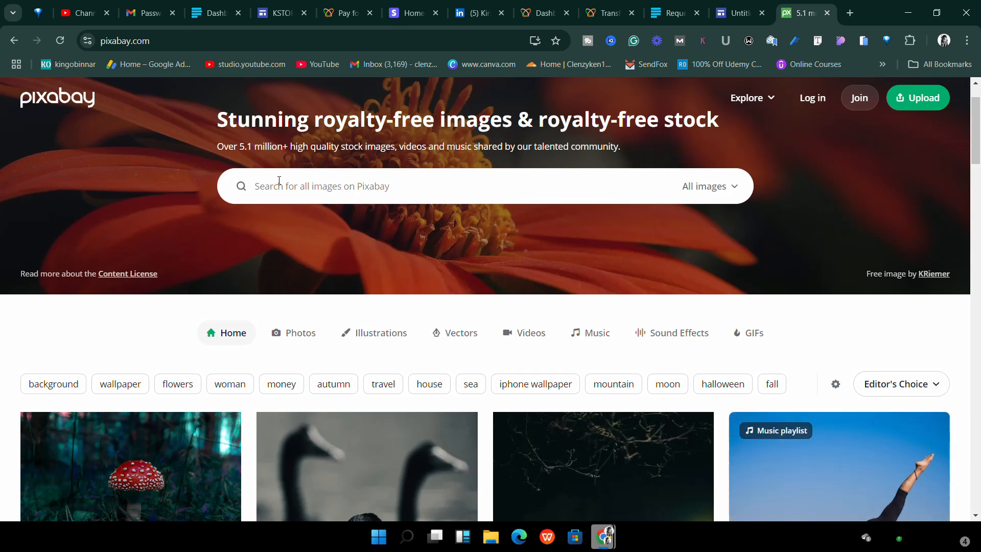
{"action": "left_click", "coordinate": [293, 187]}
{"action": "type", "text": "bags"}
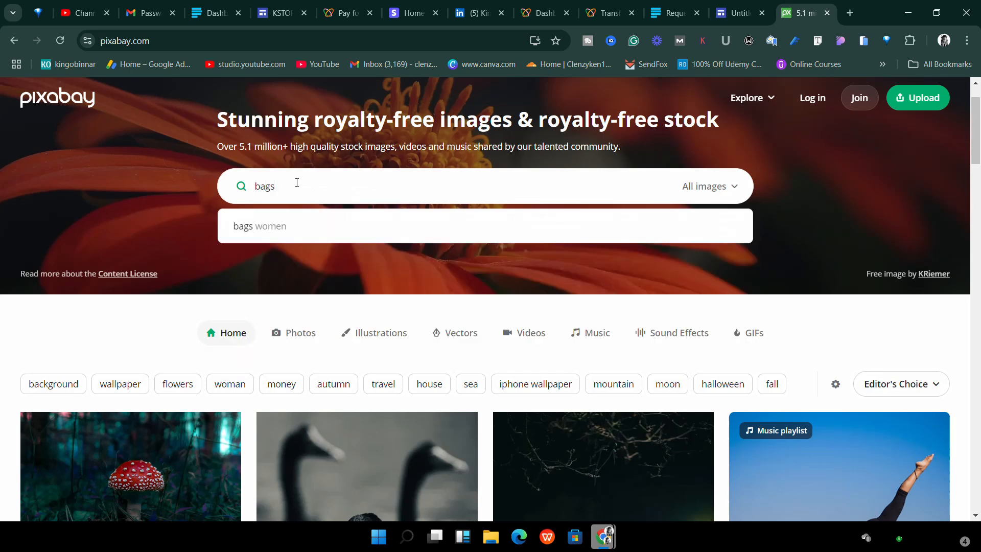
{"action": "key", "text": "Return"}
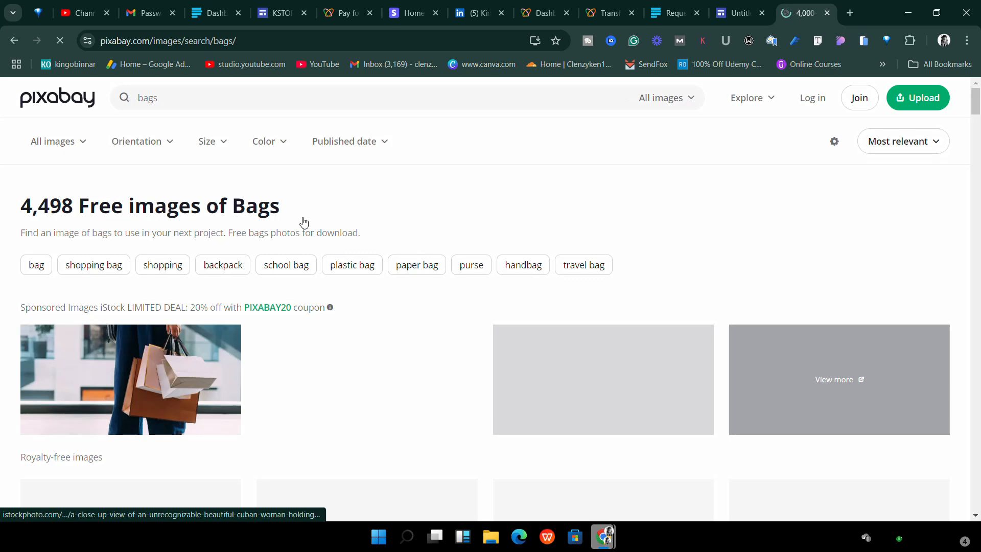
{"action": "scroll", "coordinate": [394, 281], "scroll_direction": "down", "scroll_amount": 5}
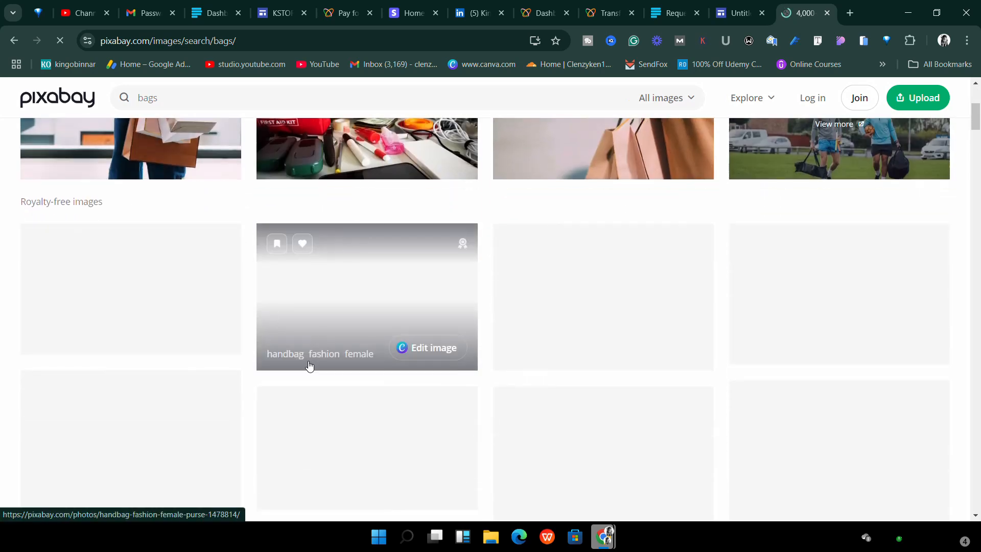
{"action": "scroll", "coordinate": [468, 350], "scroll_direction": "up", "scroll_amount": 3}
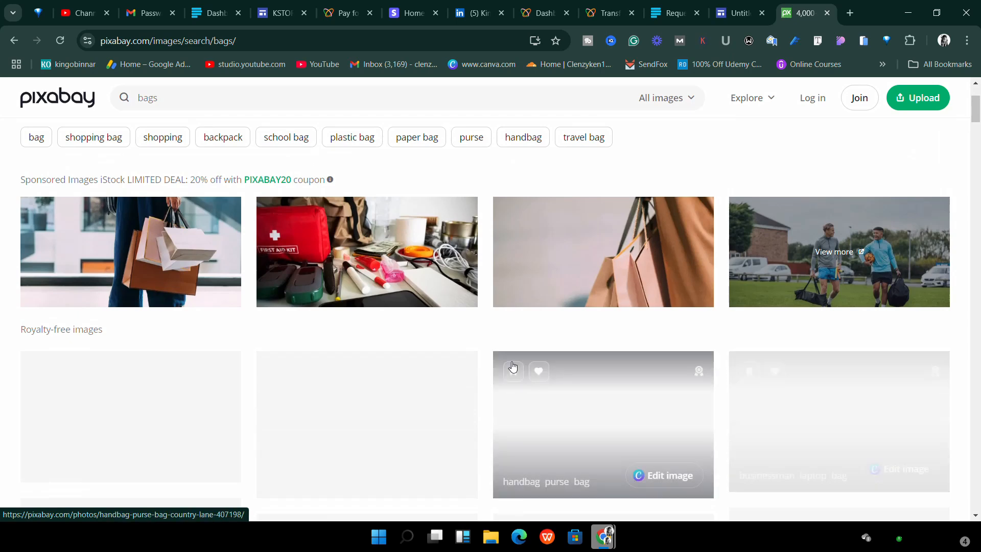
{"action": "scroll", "coordinate": [317, 384], "scroll_direction": "down", "scroll_amount": 3}
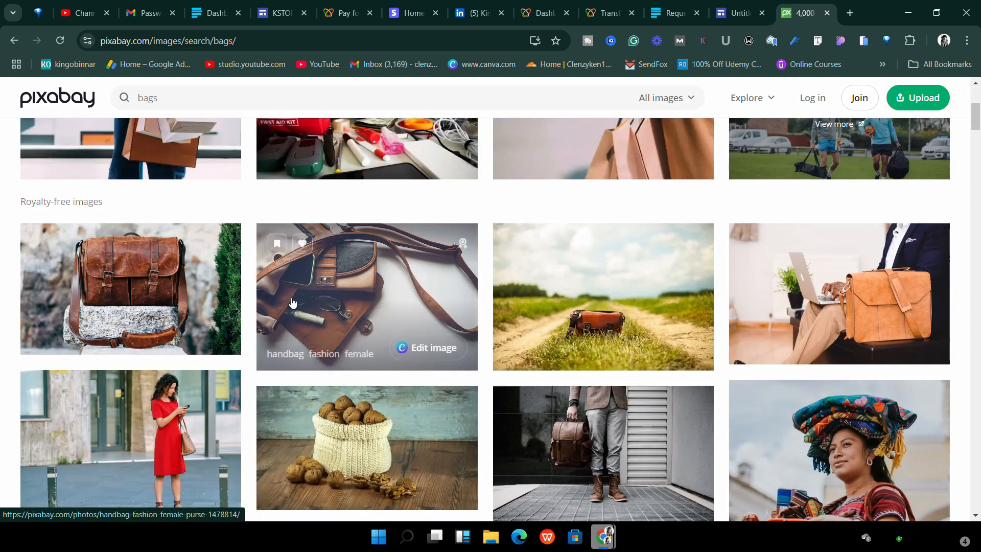
{"action": "scroll", "coordinate": [321, 320], "scroll_direction": "down", "scroll_amount": 3}
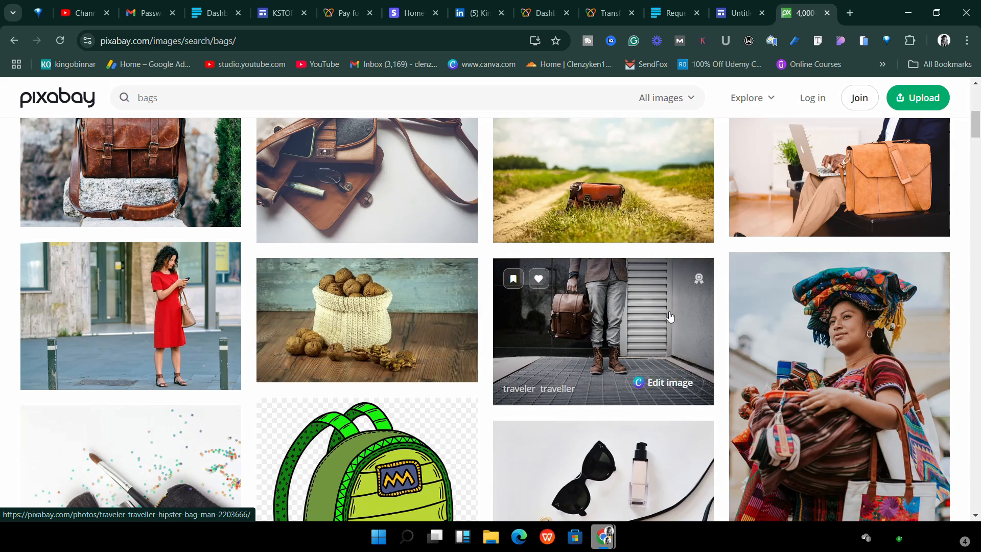
{"action": "scroll", "coordinate": [631, 312], "scroll_direction": "up", "scroll_amount": 2}
Download the businessman's orange leather bag photo as a 1280×817 JPG
{"action": "left_click", "coordinate": [805, 306]}
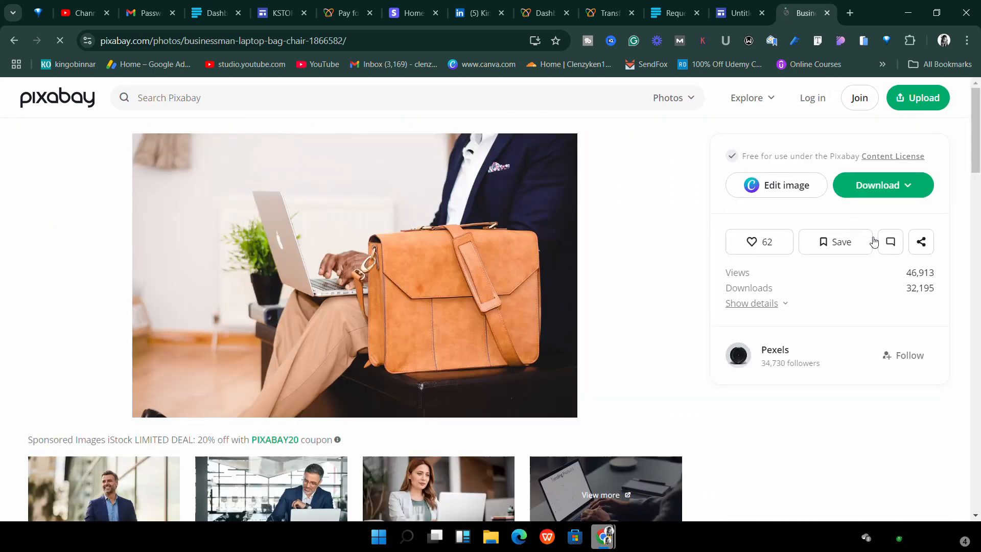
{"action": "left_click", "coordinate": [907, 188]}
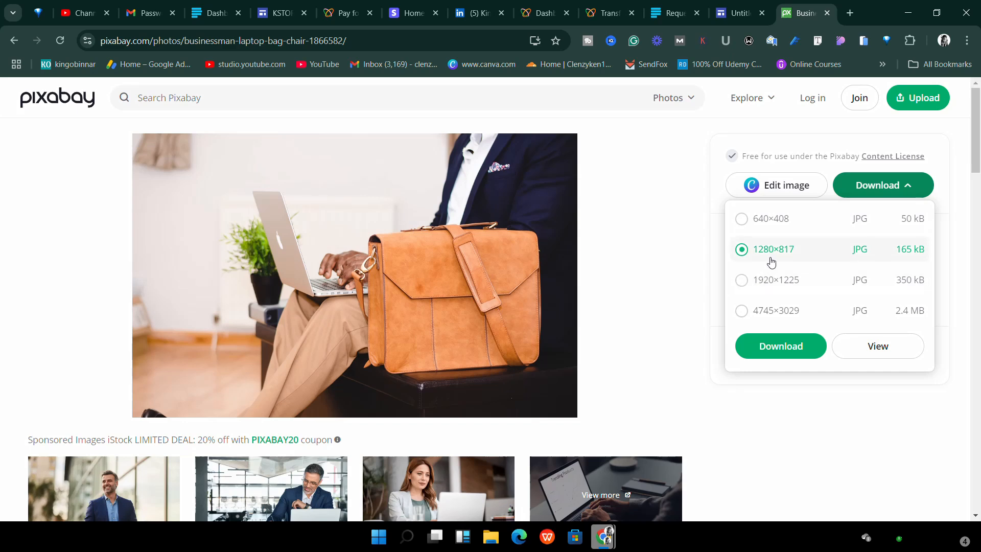
{"action": "left_click", "coordinate": [781, 310]}
{"action": "left_click", "coordinate": [786, 345]}
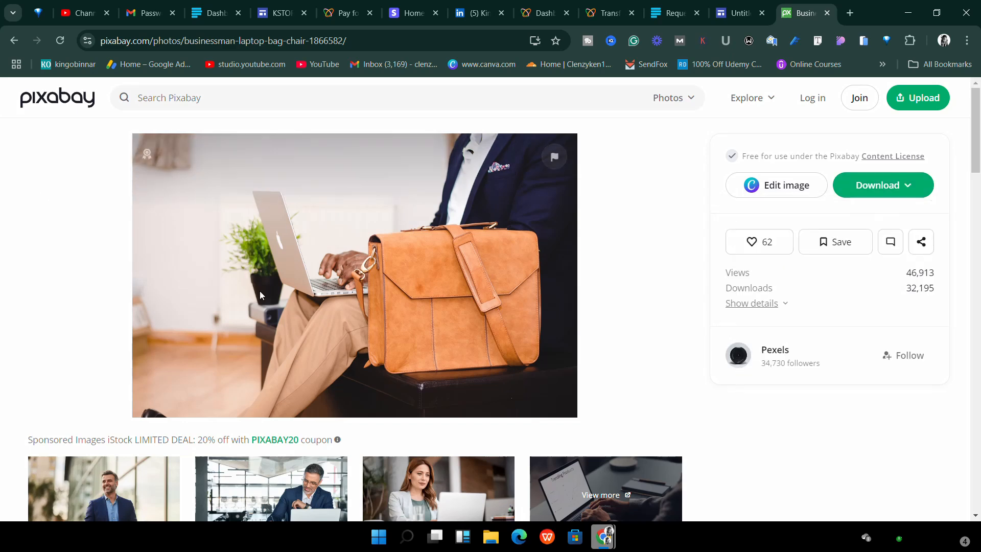
{"action": "scroll", "coordinate": [421, 358], "scroll_direction": "down", "scroll_amount": 11}
{"action": "scroll", "coordinate": [422, 358], "scroll_direction": "down", "scroll_amount": 4}
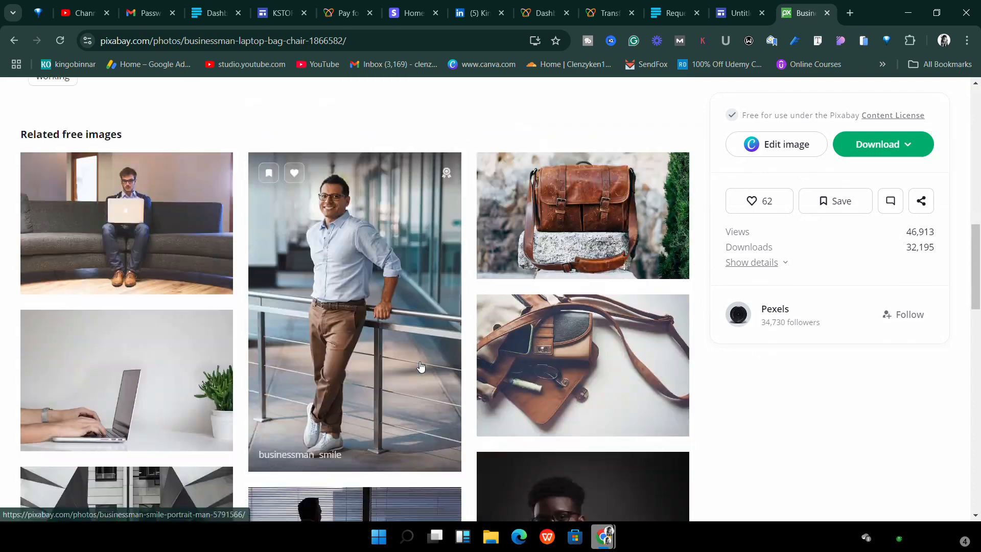
{"action": "scroll", "coordinate": [432, 345], "scroll_direction": "up", "scroll_amount": 15}
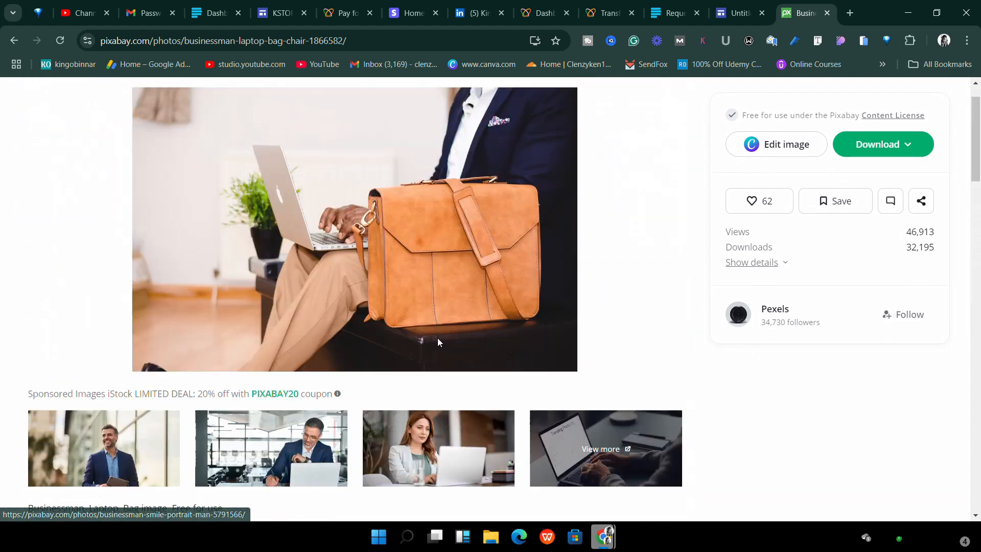
{"action": "left_click", "coordinate": [883, 189]}
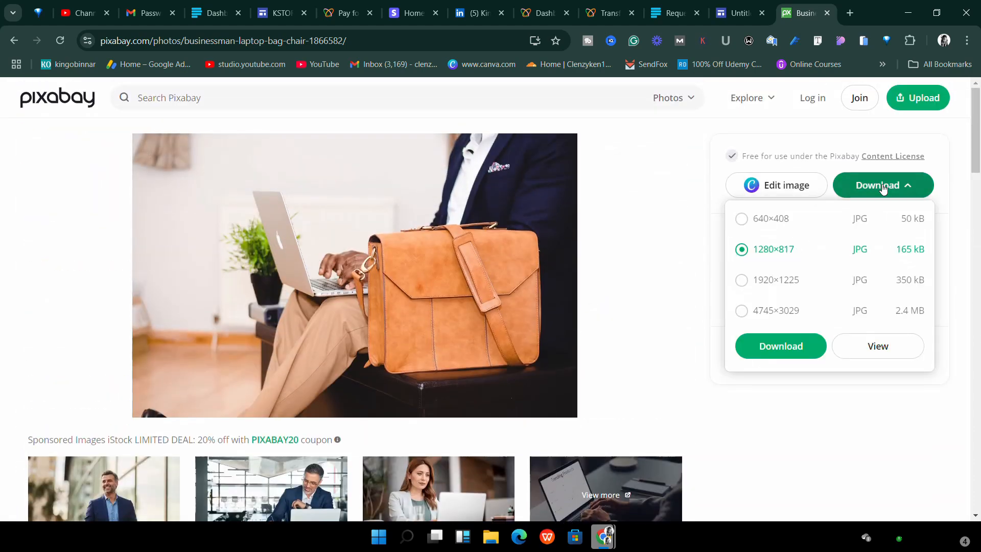
{"action": "left_click", "coordinate": [756, 342]}
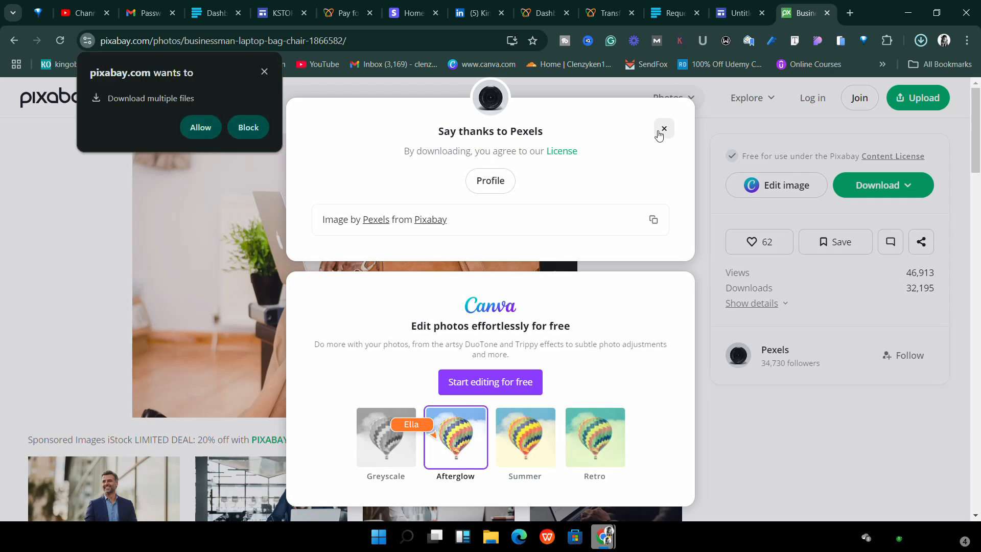
Dismiss the multiple-download prompt and attribution pop-up, then start a Pixabay search for 'shoes'
{"action": "left_click", "coordinate": [263, 73]}
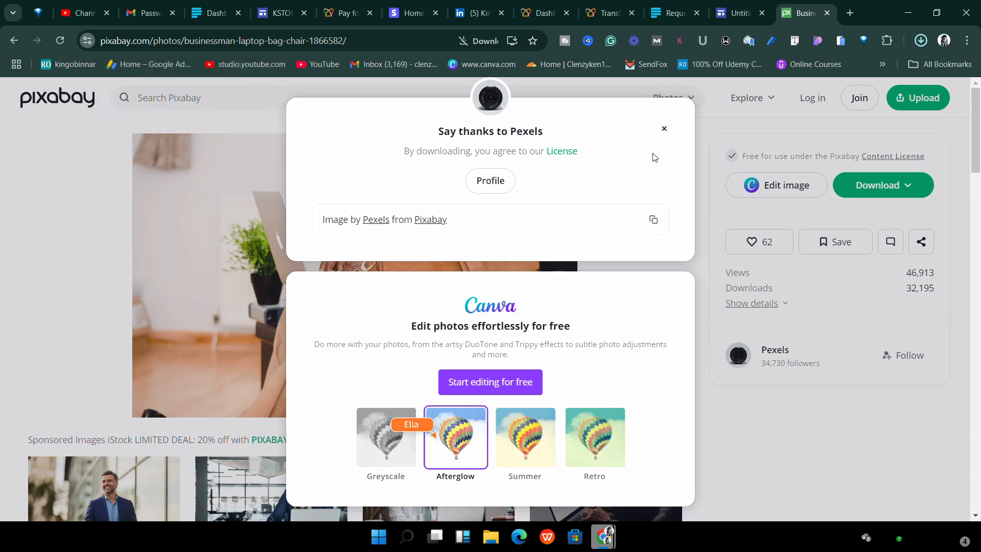
{"action": "left_click", "coordinate": [664, 129]}
{"action": "left_click", "coordinate": [287, 100]}
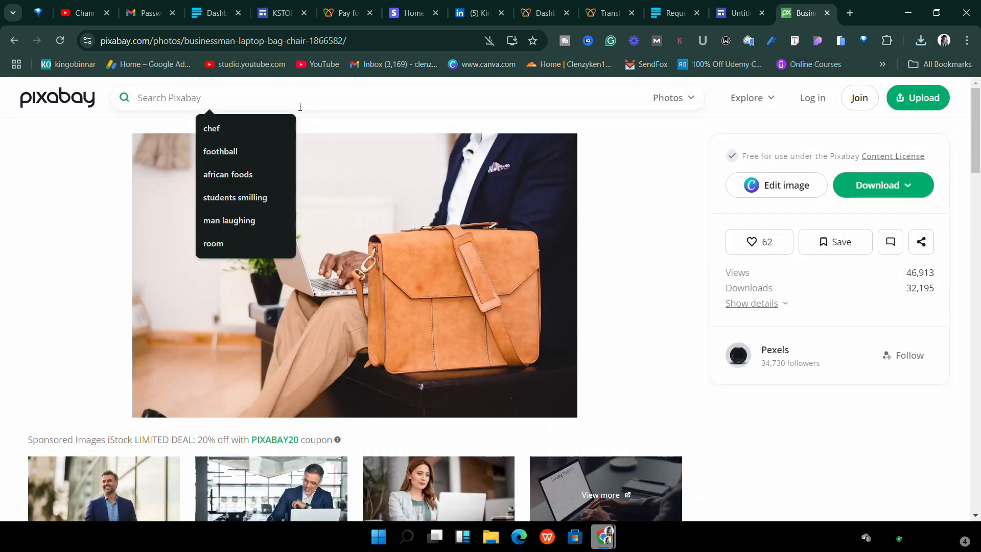
{"action": "type", "text": "sh"}
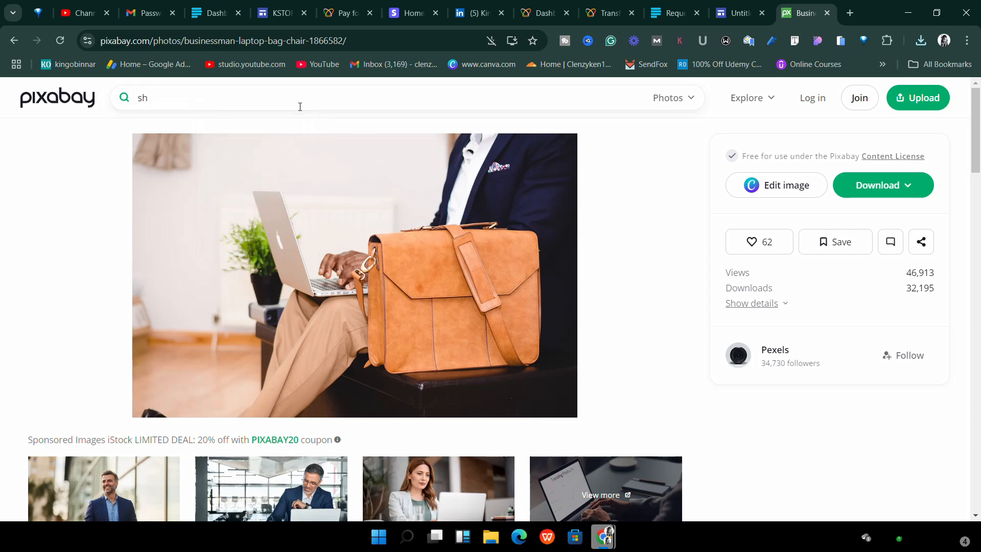
{"action": "type", "text": "oe"}
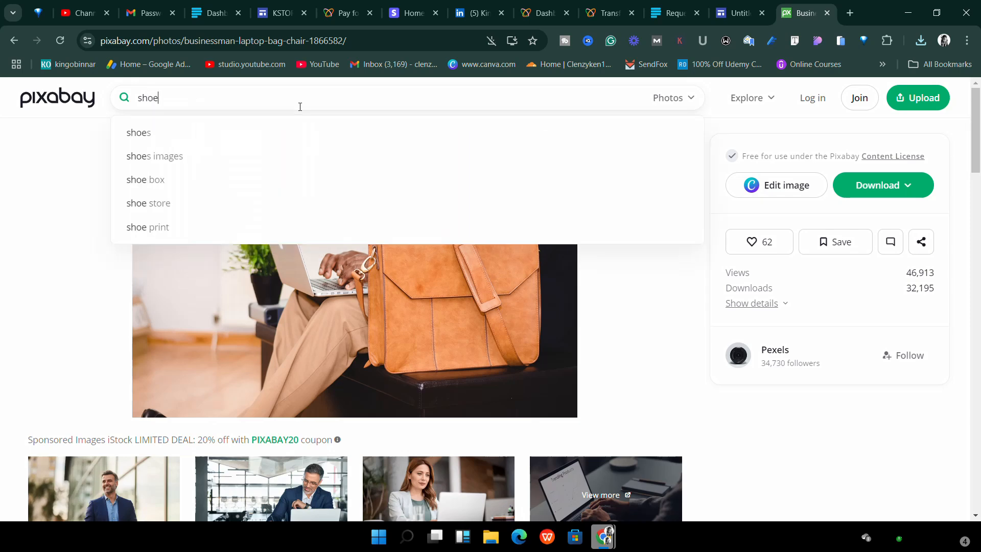
{"action": "type", "text": "s"}
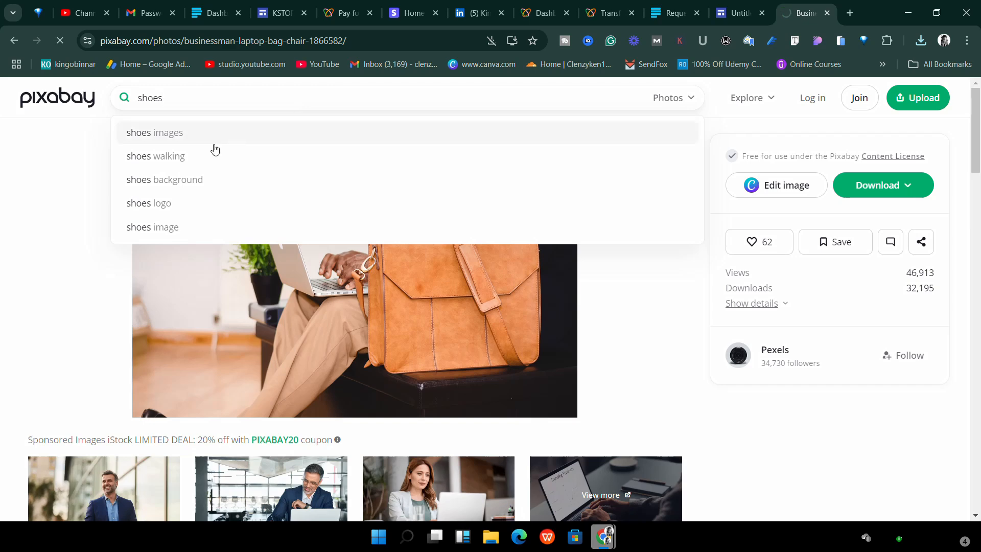
Search Pixabay for 'shoes' and open the brown leather oxford shoes photo
{"action": "key", "text": "Return"}
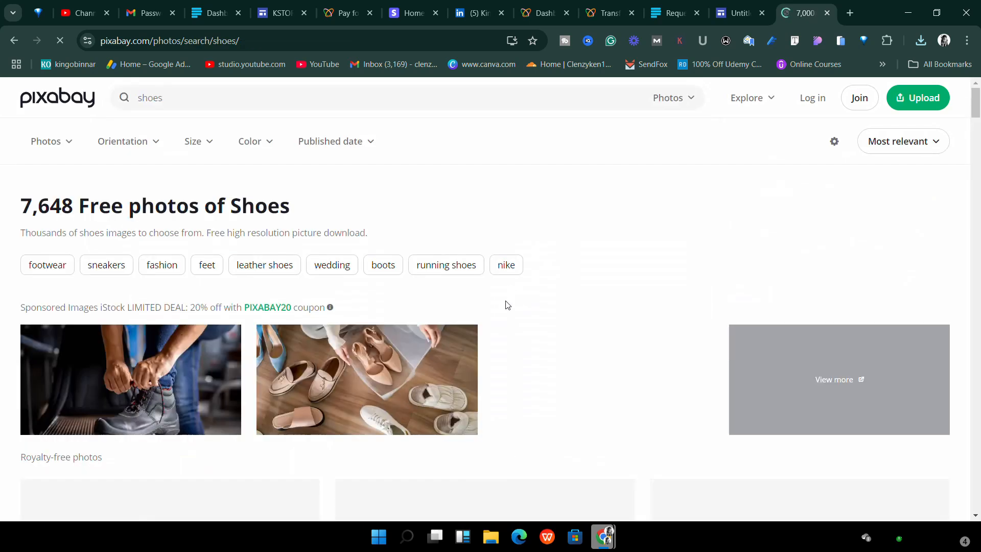
{"action": "scroll", "coordinate": [475, 322], "scroll_direction": "down", "scroll_amount": 2}
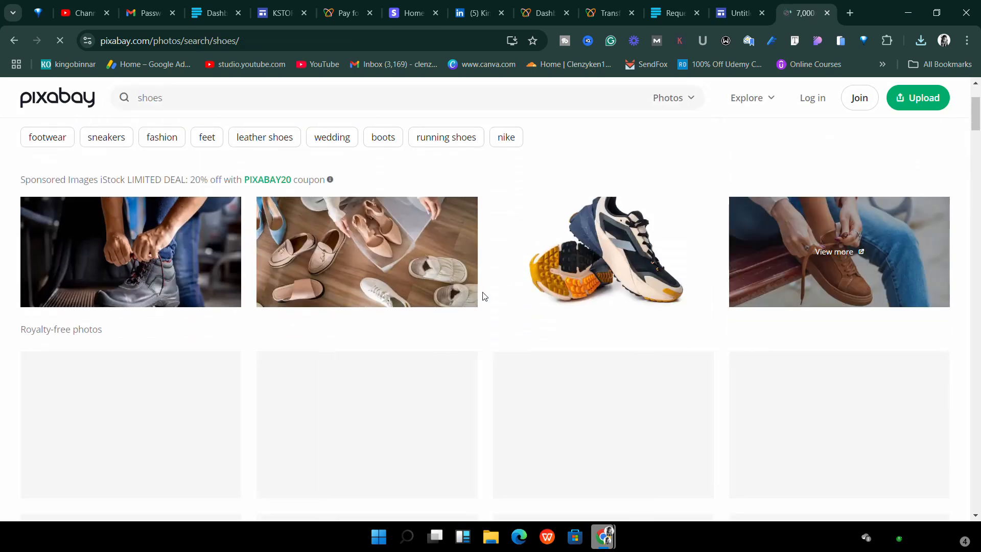
{"action": "scroll", "coordinate": [519, 324], "scroll_direction": "down", "scroll_amount": 1}
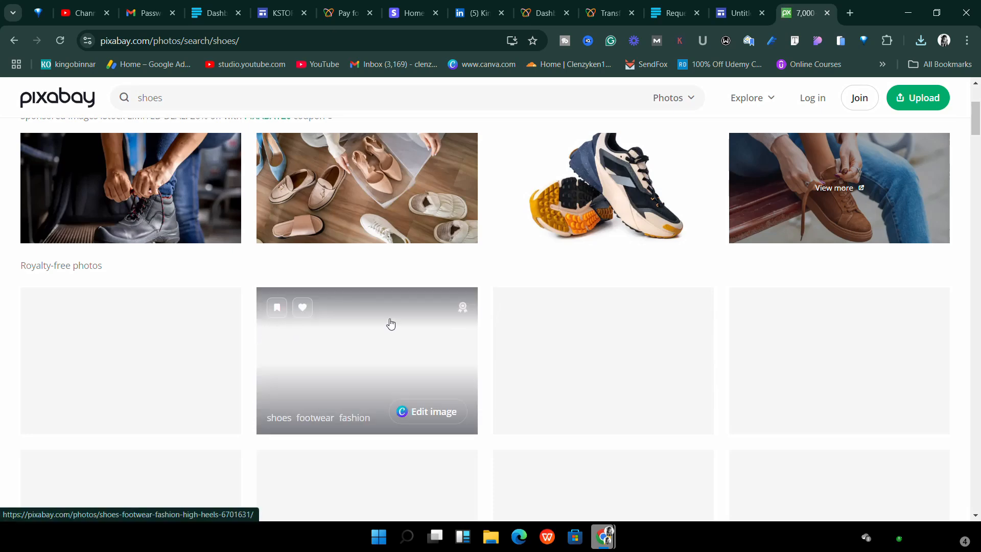
{"action": "scroll", "coordinate": [390, 324], "scroll_direction": "down", "scroll_amount": 1}
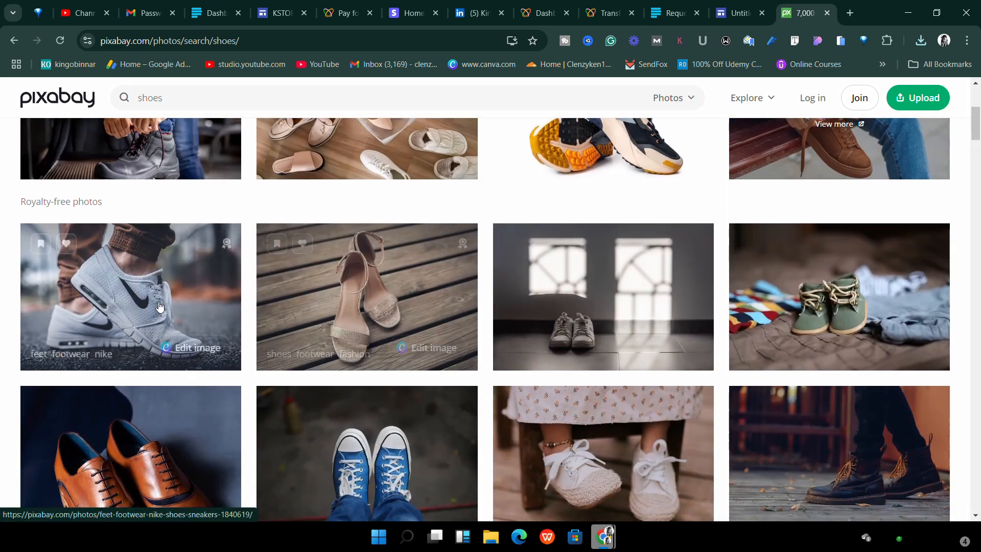
{"action": "scroll", "coordinate": [157, 316], "scroll_direction": "down", "scroll_amount": 2}
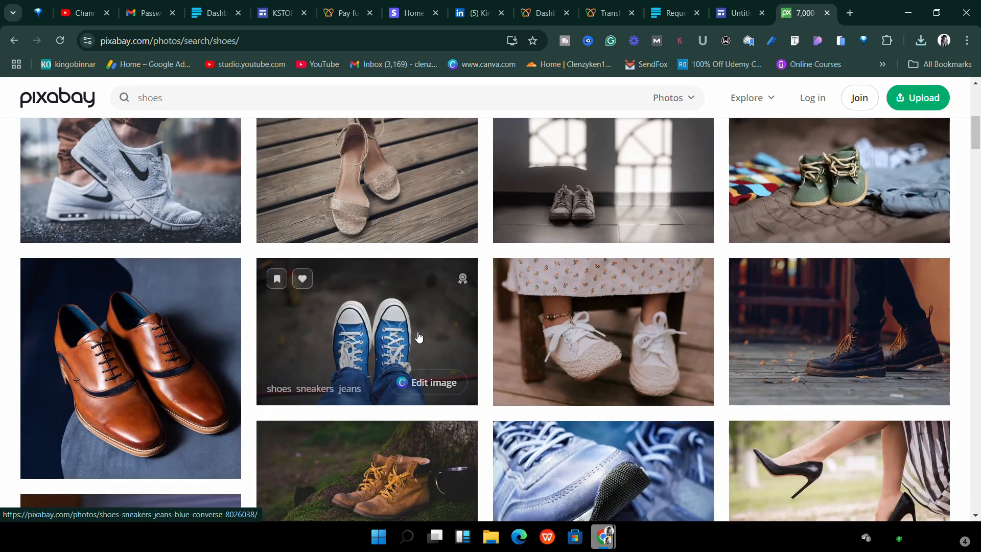
{"action": "left_click", "coordinate": [147, 337]}
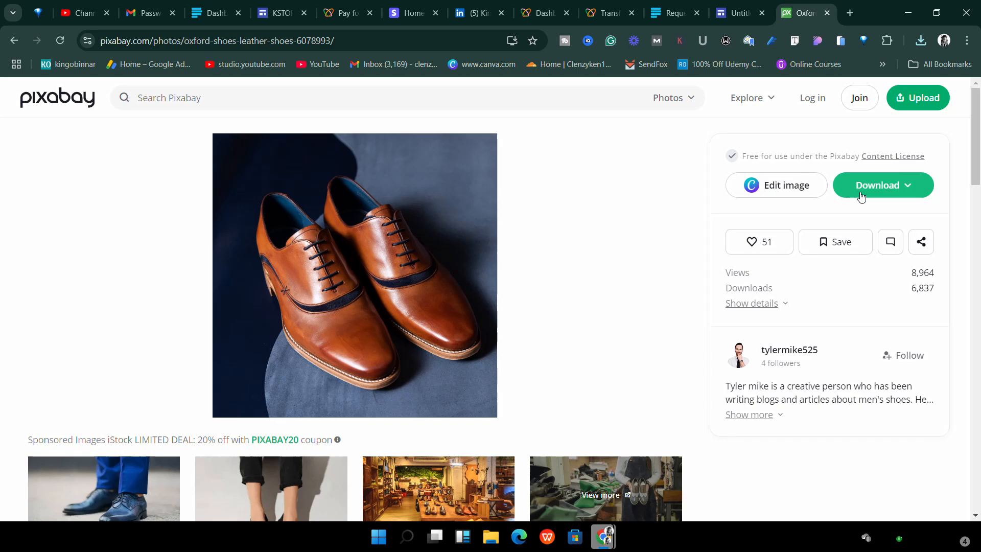
Download the oxford shoes photo at 1280×1279 and dismiss the thank-you popup
{"action": "left_click", "coordinate": [902, 188]}
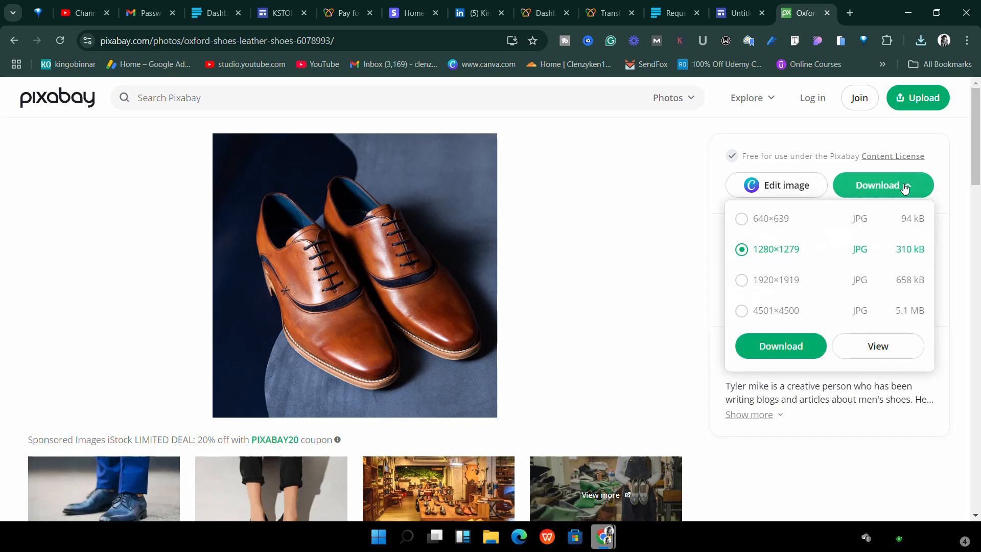
{"action": "left_click", "coordinate": [771, 344]}
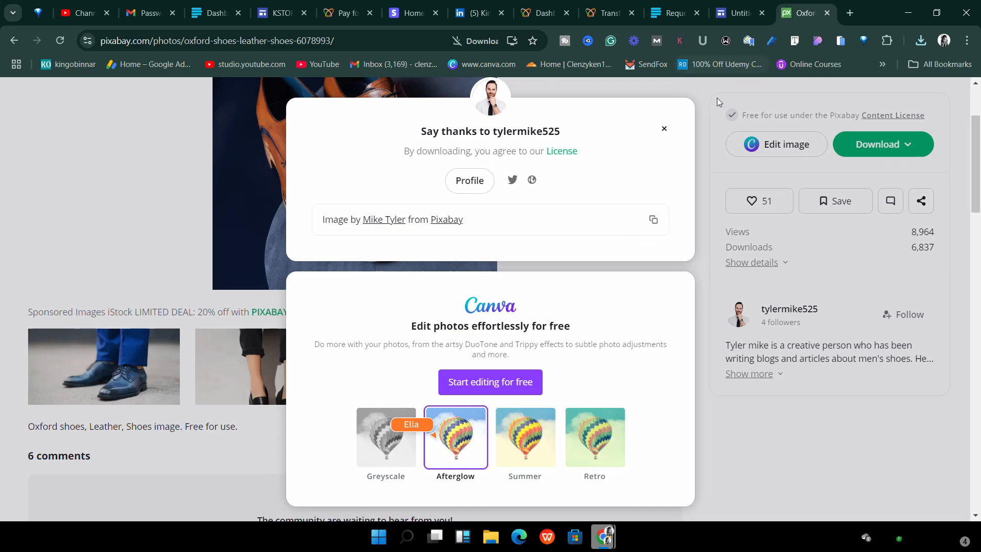
{"action": "left_click", "coordinate": [665, 132]}
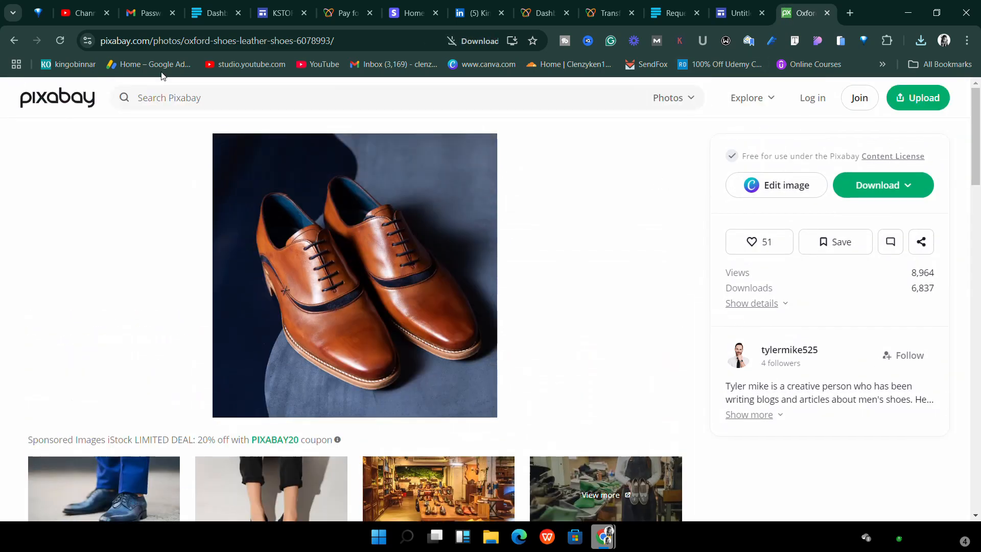
{"action": "left_click", "coordinate": [190, 94]}
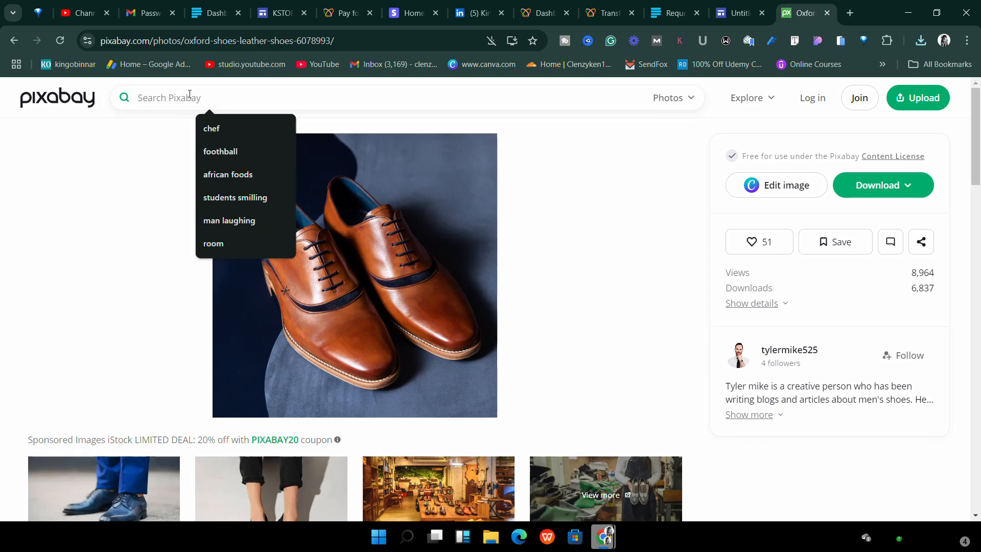
Search Pixabay for 'wrist watch' and open the watch-on-grey-necktie photo
{"action": "type", "text": "w"}
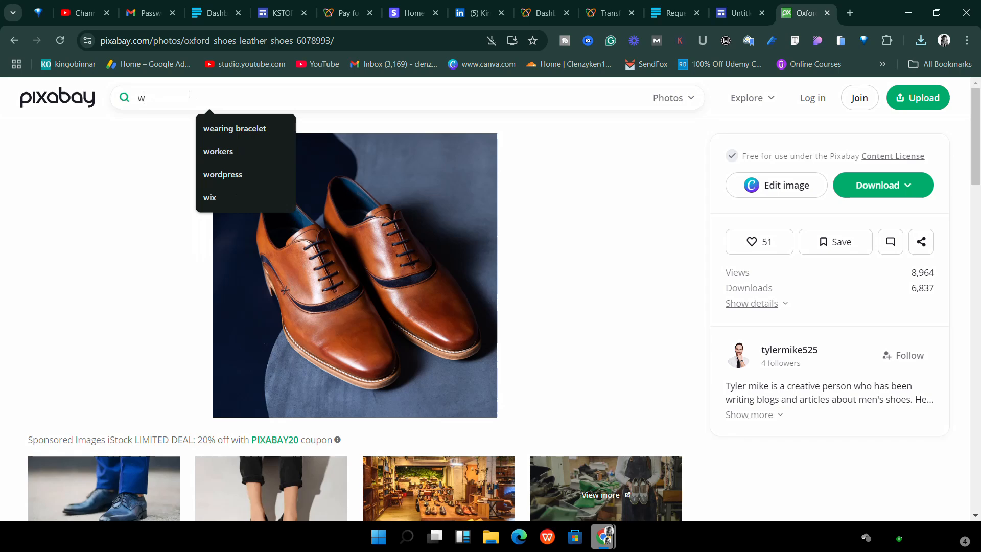
{"action": "type", "text": "rist"}
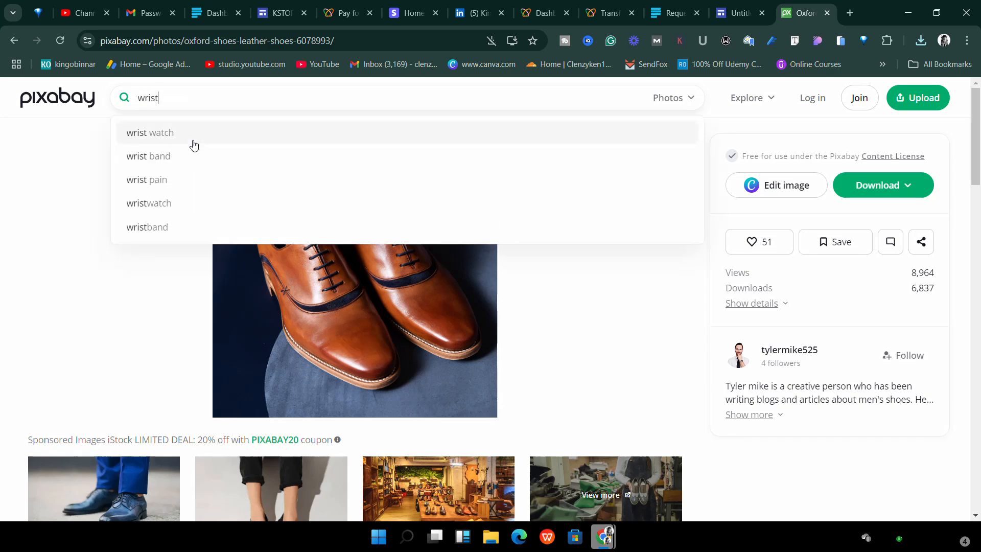
{"action": "left_click", "coordinate": [293, 188]}
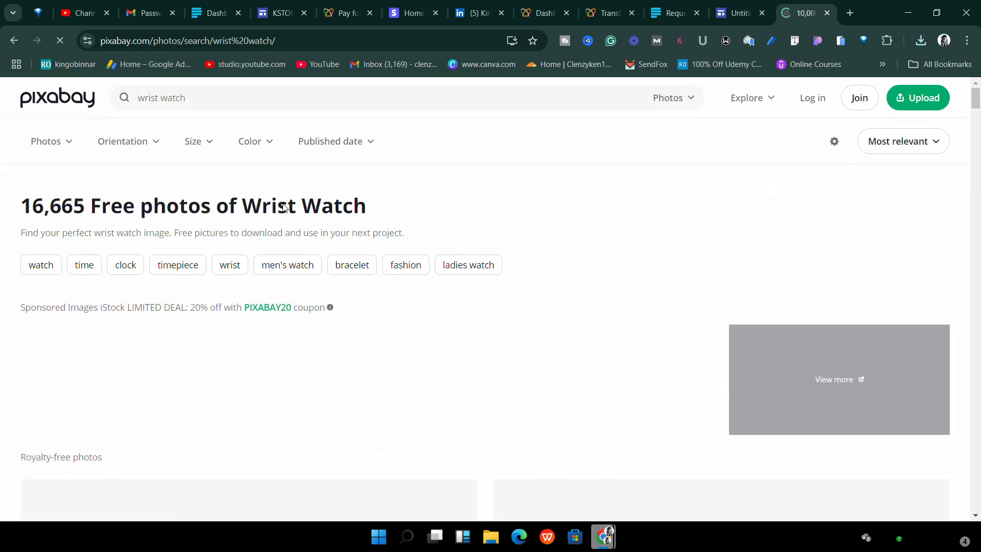
{"action": "scroll", "coordinate": [353, 316], "scroll_direction": "down", "scroll_amount": 3}
{"action": "scroll", "coordinate": [351, 319], "scroll_direction": "down", "scroll_amount": 3}
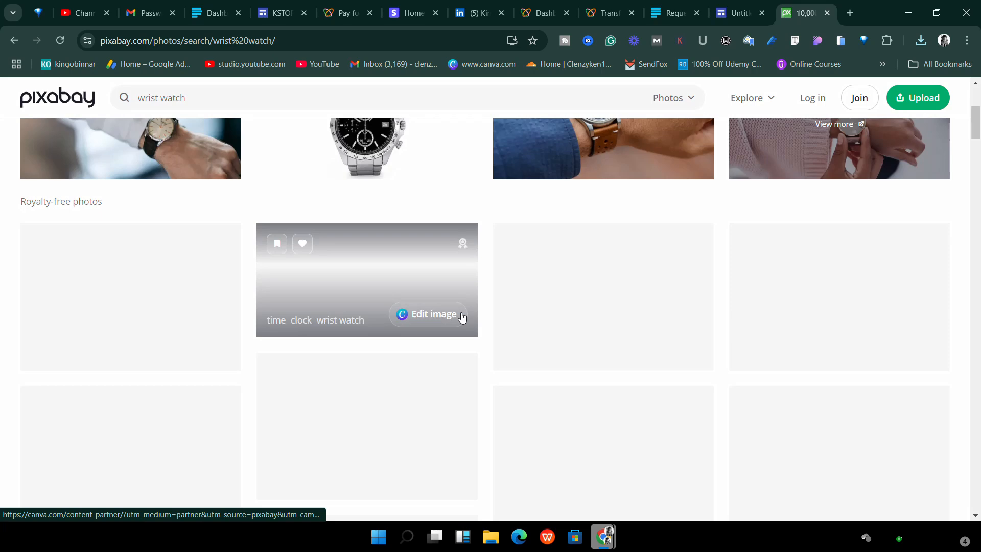
{"action": "scroll", "coordinate": [463, 319], "scroll_direction": "down", "scroll_amount": 1}
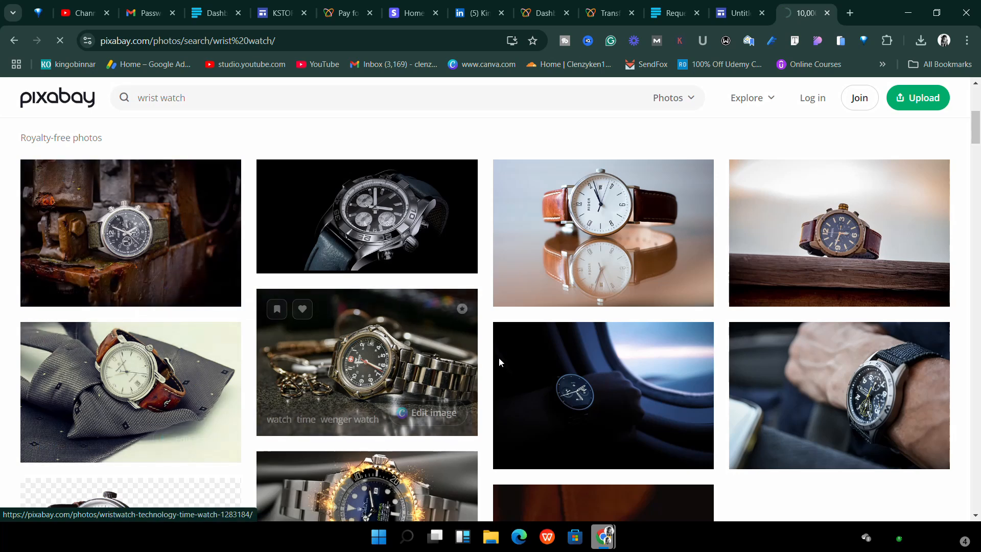
{"action": "left_click", "coordinate": [128, 378]}
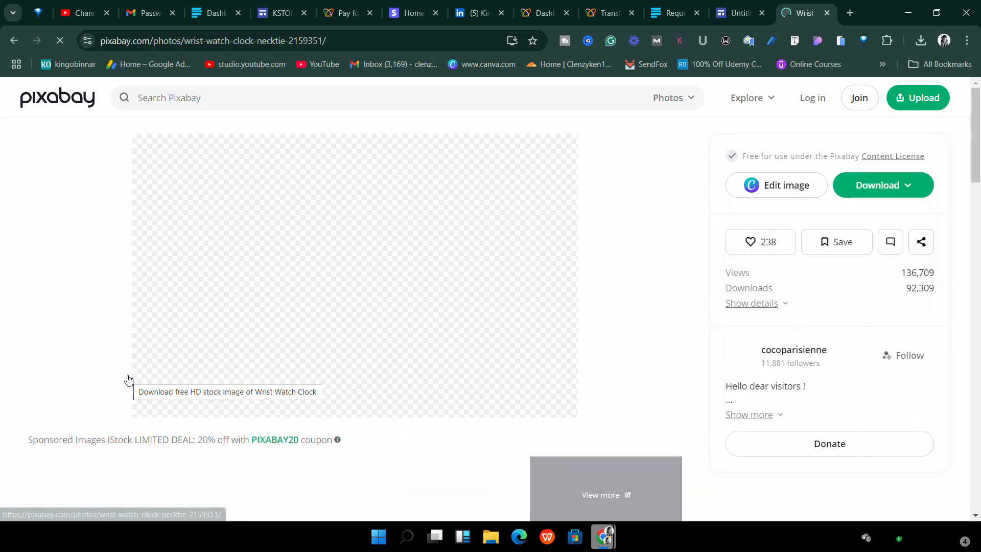
Download the watch photo at 1280×815 and return to the K STORES site tab
{"action": "left_click", "coordinate": [908, 189]}
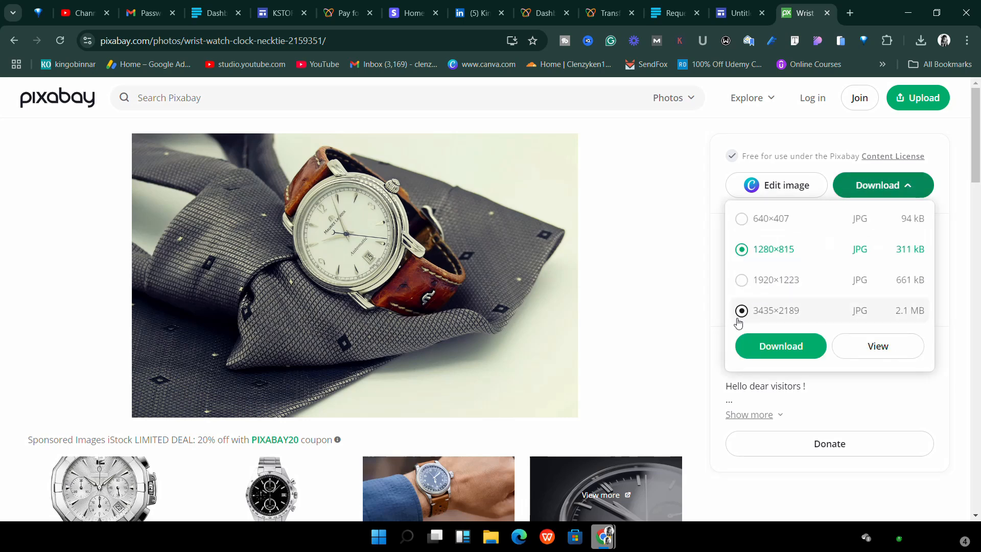
{"action": "left_click", "coordinate": [756, 346]}
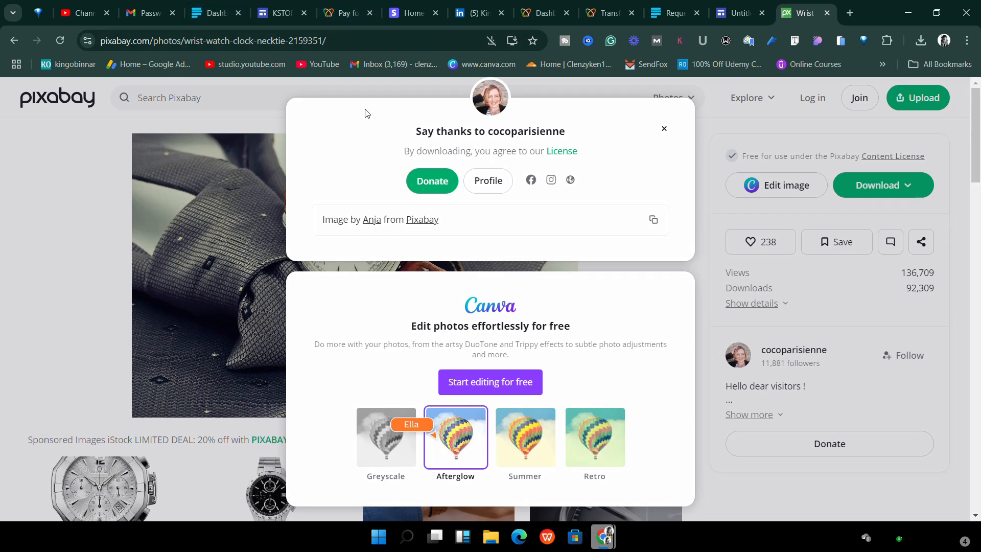
{"action": "left_click", "coordinate": [289, 4]}
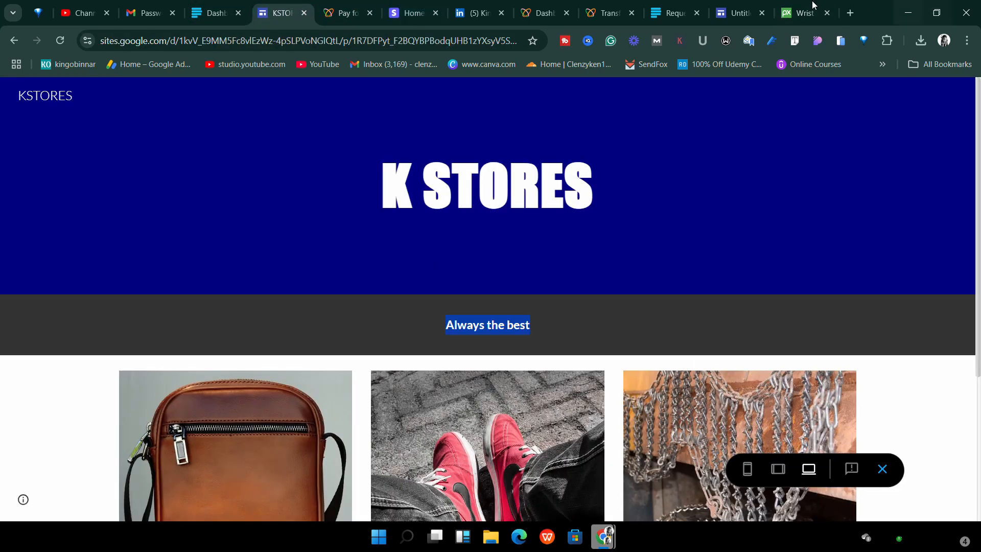
Upload businessman-1866582_1280 from Downloads into the first product image placeholder
{"action": "left_click", "coordinate": [737, 4]}
{"action": "scroll", "coordinate": [421, 366], "scroll_direction": "down", "scroll_amount": 1}
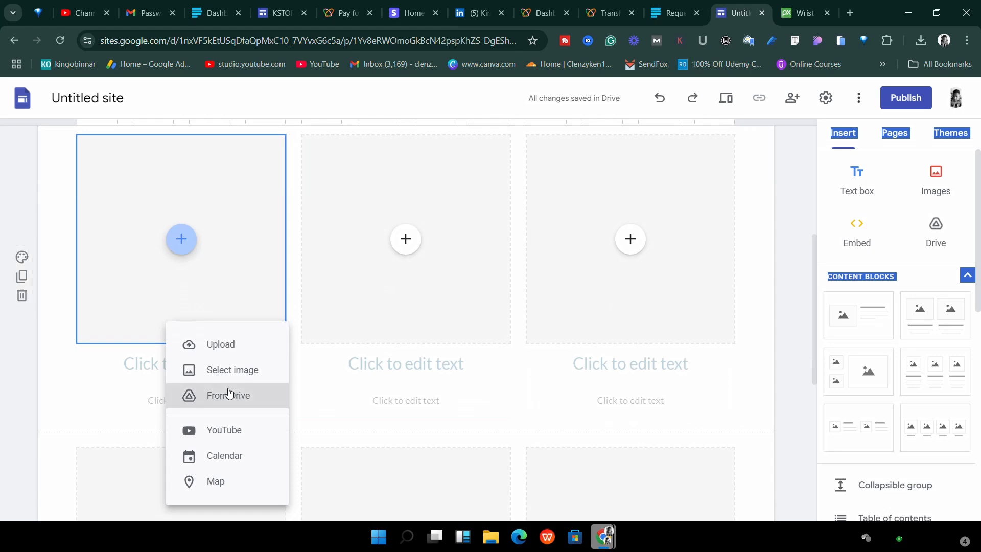
{"action": "left_click", "coordinate": [226, 349]}
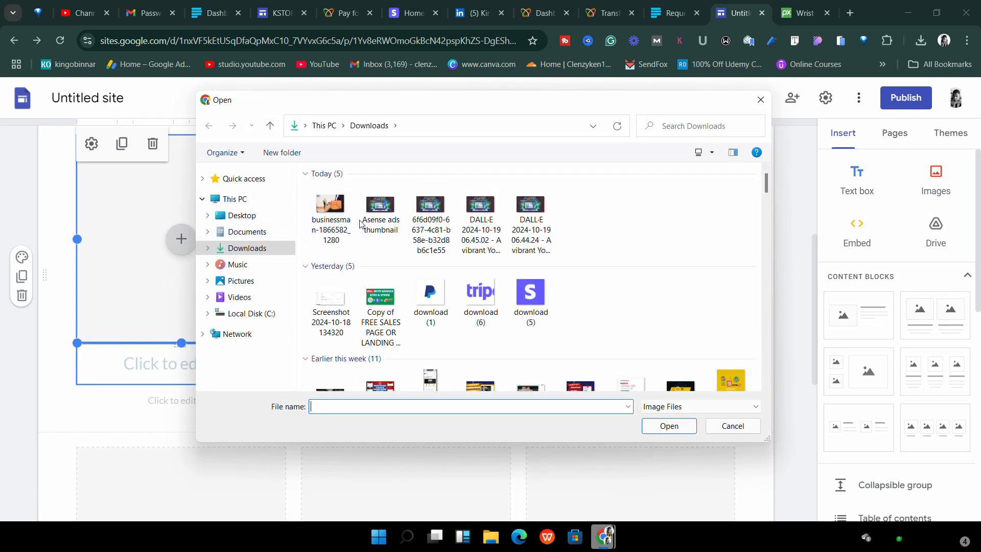
{"action": "scroll", "coordinate": [457, 255], "scroll_direction": "down", "scroll_amount": 3}
{"action": "scroll", "coordinate": [457, 255], "scroll_direction": "up", "scroll_amount": 3}
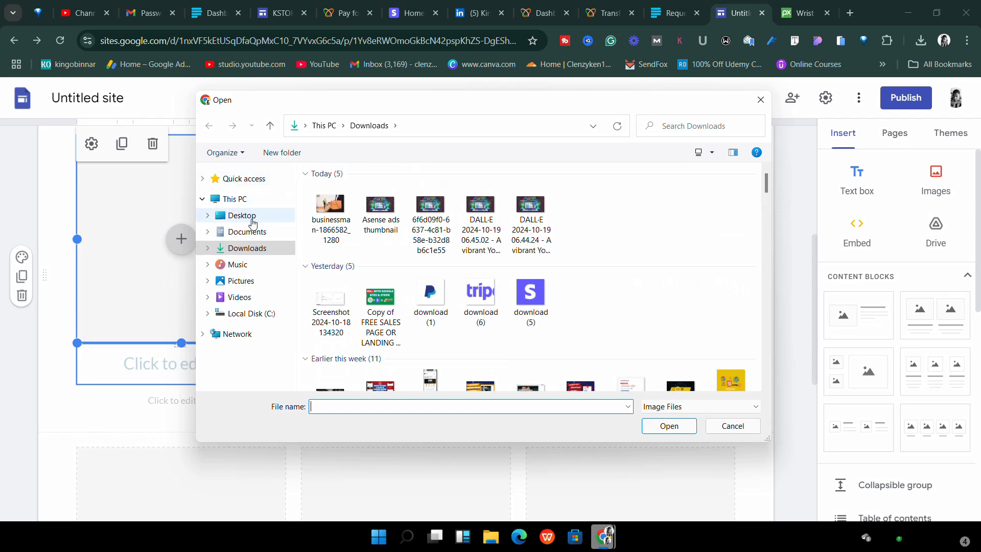
{"action": "left_click", "coordinate": [244, 179]}
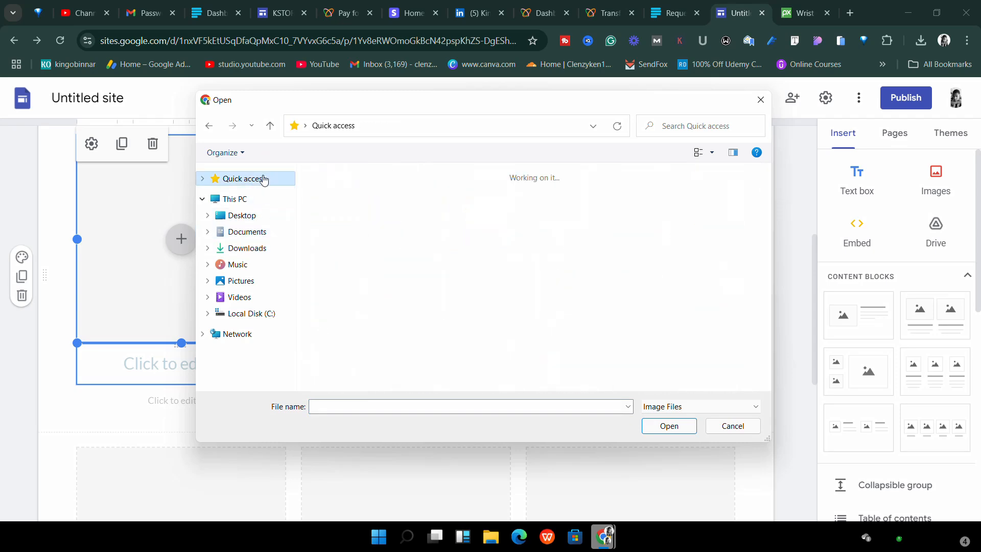
{"action": "left_click", "coordinate": [247, 248]}
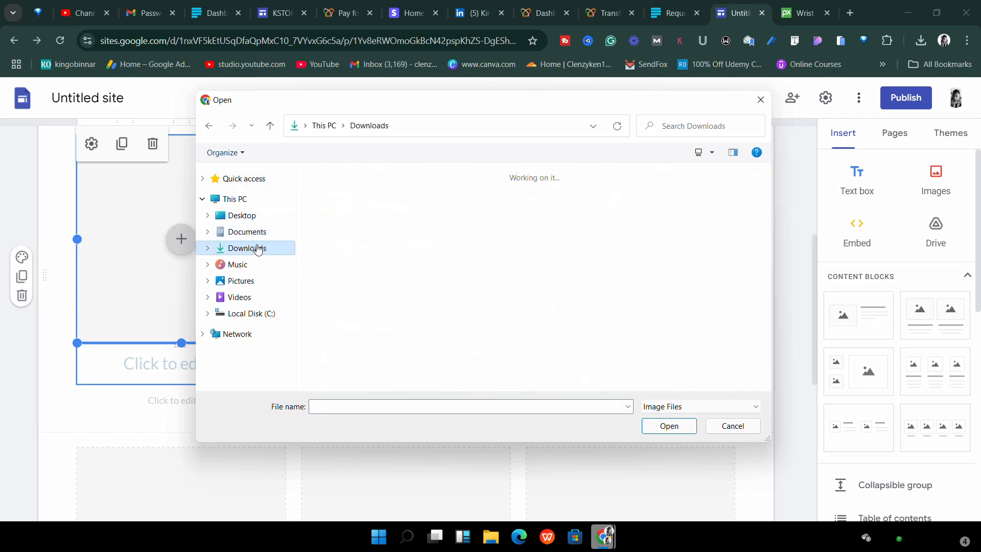
{"action": "scroll", "coordinate": [371, 233], "scroll_direction": "down", "scroll_amount": 3}
{"action": "scroll", "coordinate": [378, 240], "scroll_direction": "down", "scroll_amount": 5}
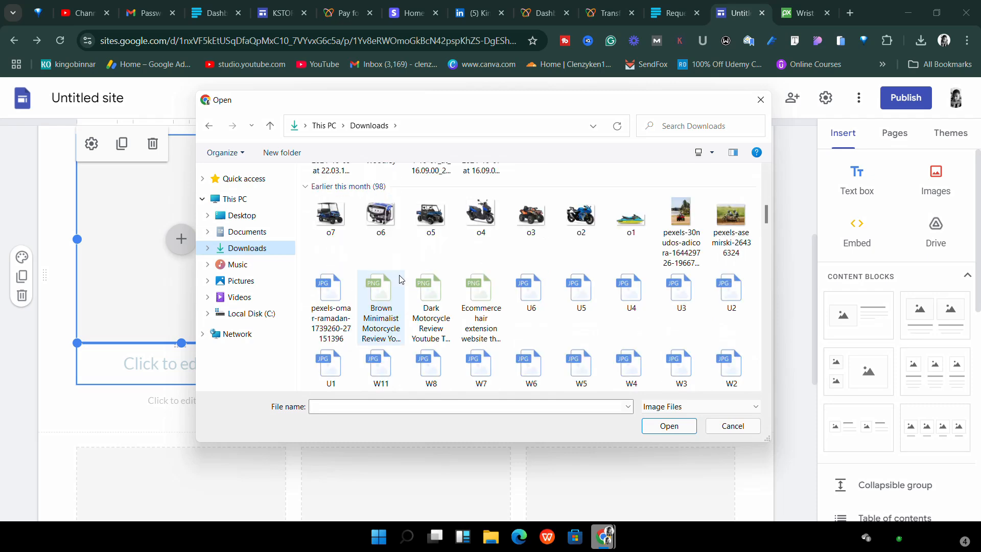
{"action": "scroll", "coordinate": [409, 270], "scroll_direction": "up", "scroll_amount": 6}
{"action": "scroll", "coordinate": [424, 288], "scroll_direction": "down", "scroll_amount": 2}
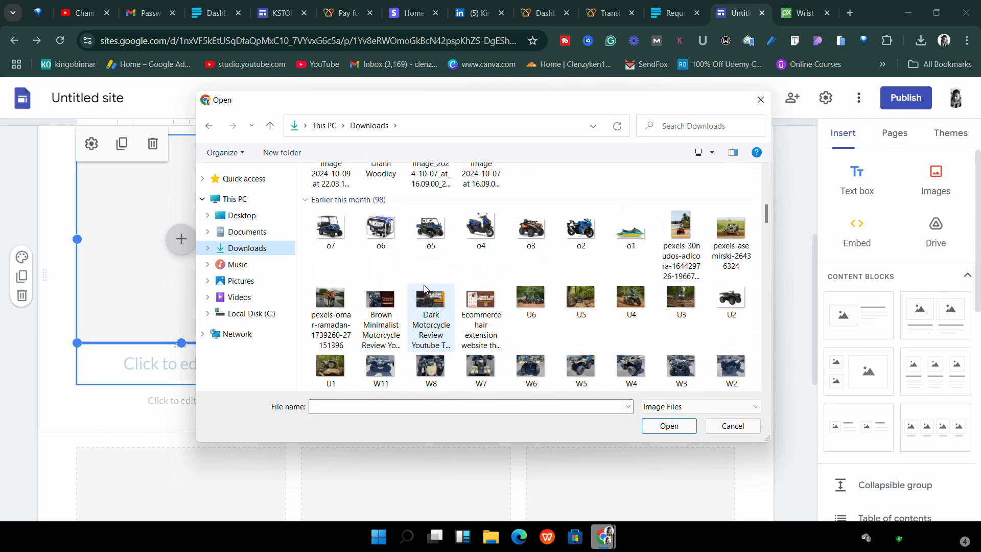
{"action": "scroll", "coordinate": [428, 289], "scroll_direction": "up", "scroll_amount": 6}
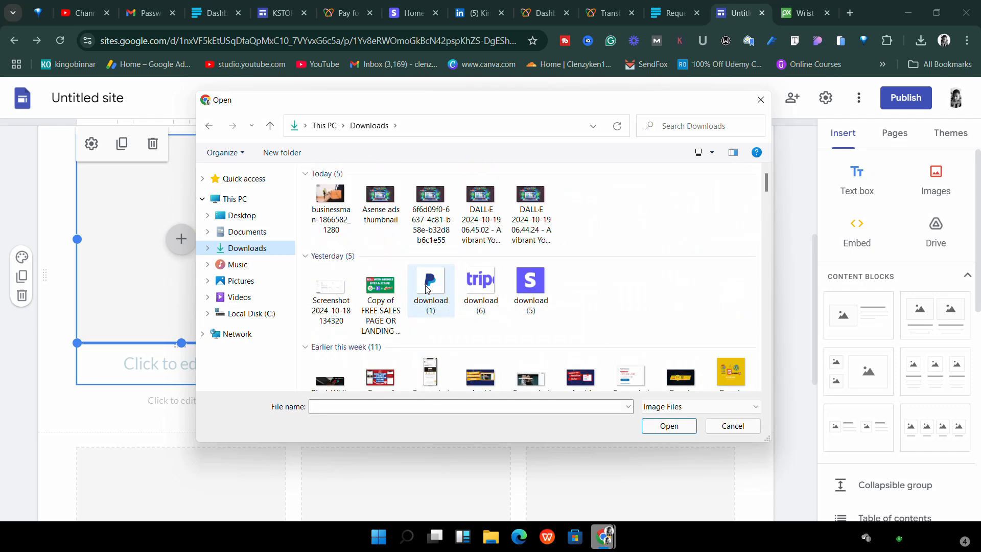
{"action": "double_click", "coordinate": [338, 219]}
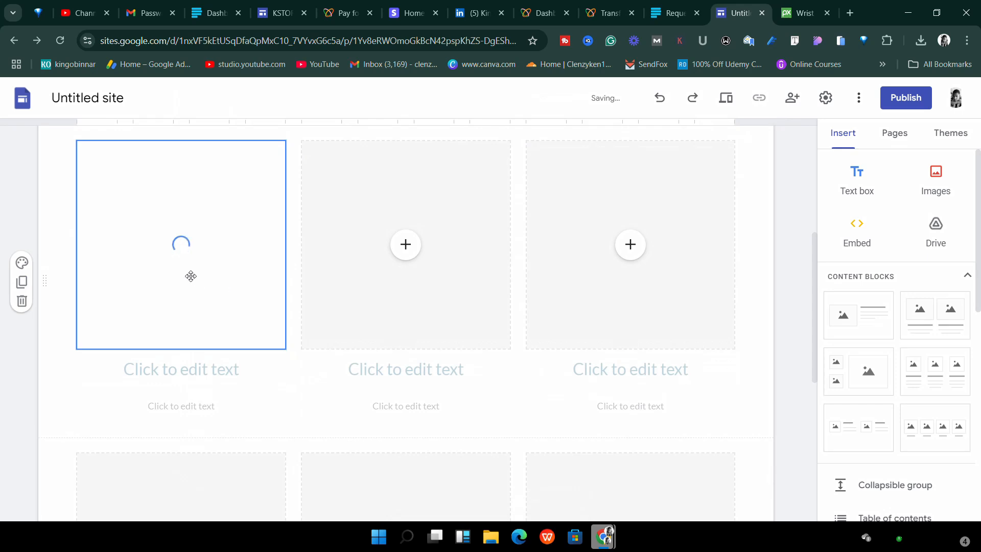
{"action": "left_click", "coordinate": [920, 40]}
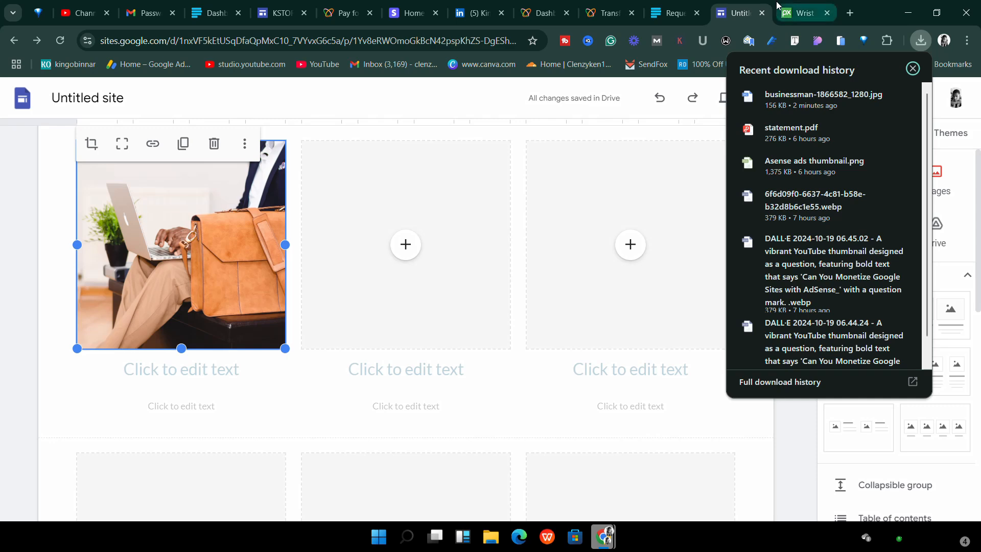
Return to the Oxford shoes photo page and request its 1280×1279 download
{"action": "left_click", "coordinate": [803, 13]}
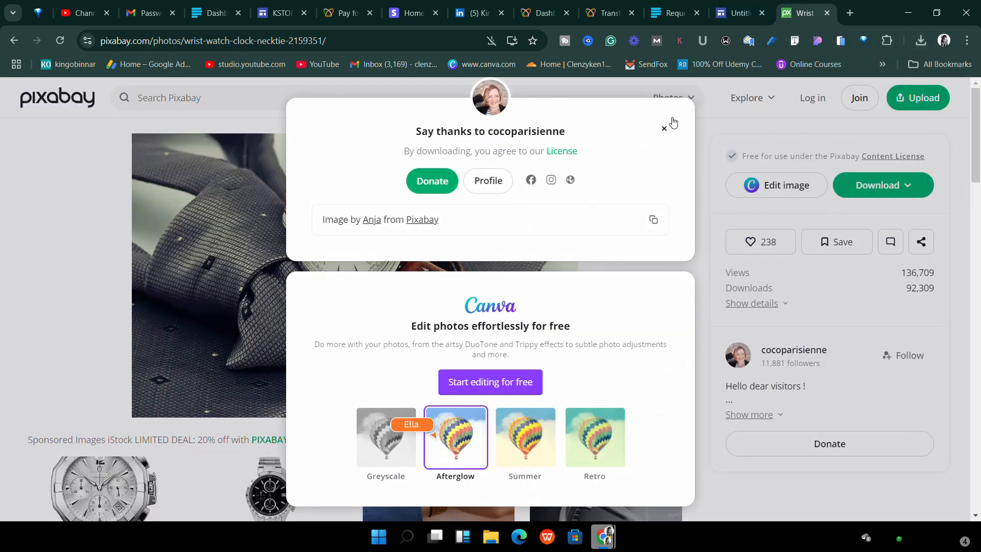
{"action": "left_click", "coordinate": [664, 129]}
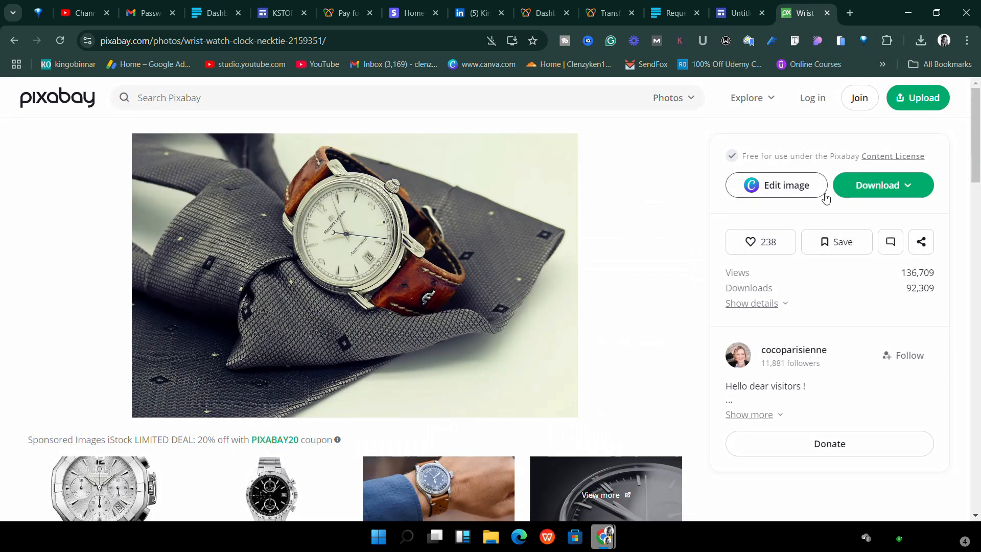
{"action": "left_click", "coordinate": [14, 41]}
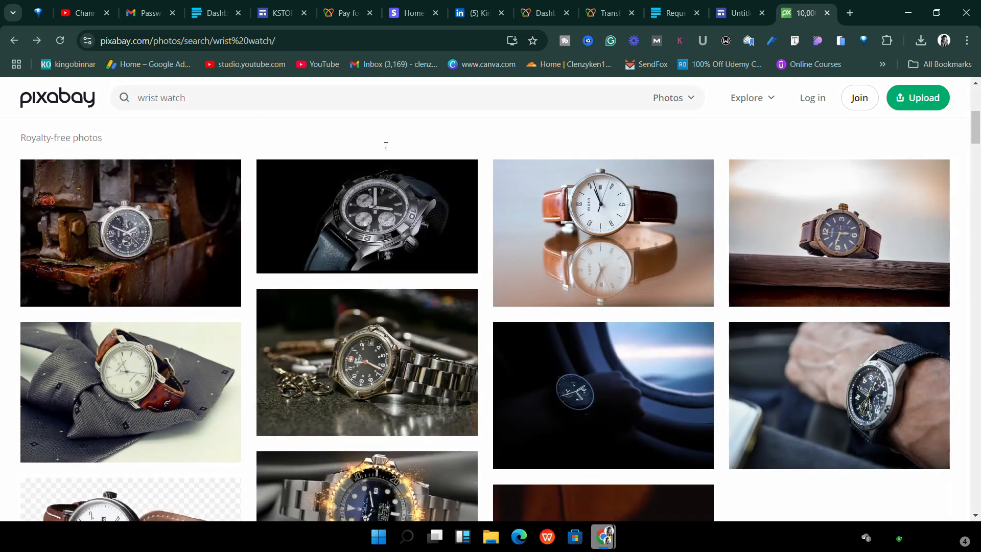
{"action": "left_click", "coordinate": [11, 41]}
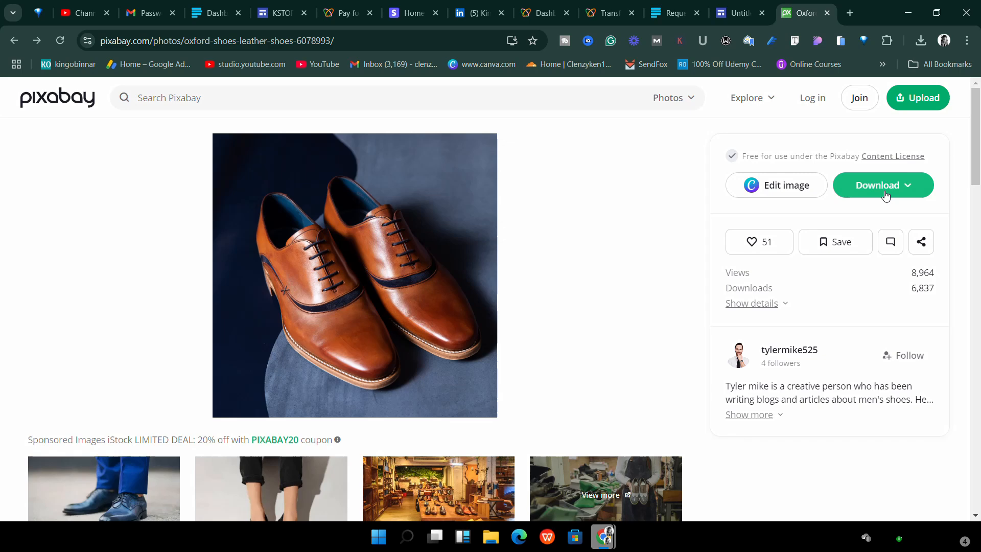
{"action": "left_click", "coordinate": [909, 192]}
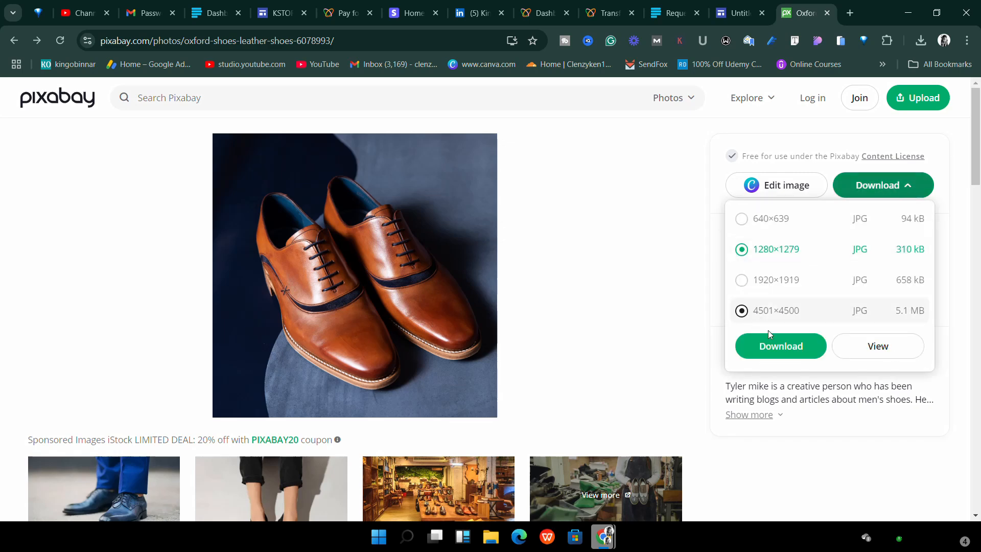
{"action": "left_click", "coordinate": [779, 346]}
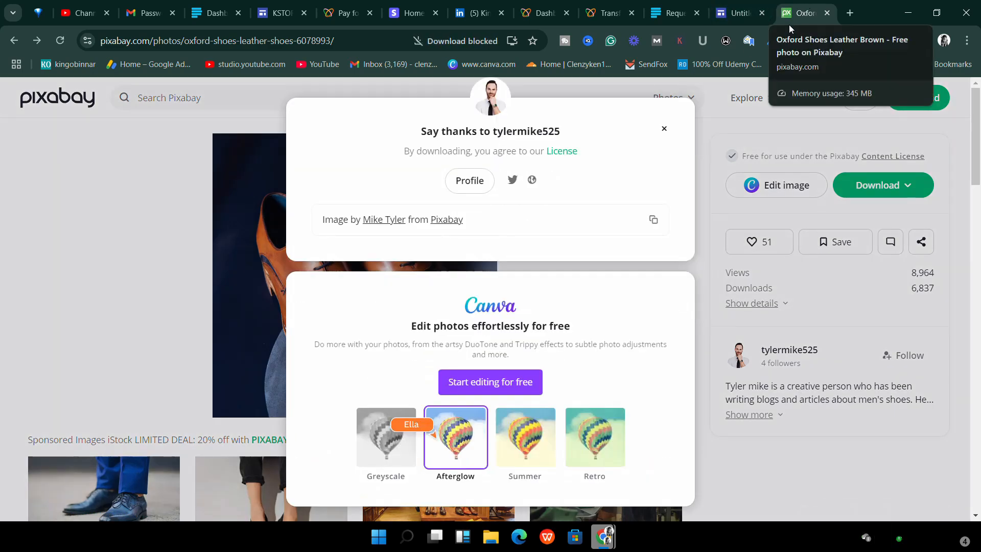
Always allow Pixabay multiple downloads, then download the 1280×1279 shoes photo and confirm it finished
{"action": "left_click", "coordinate": [490, 40]}
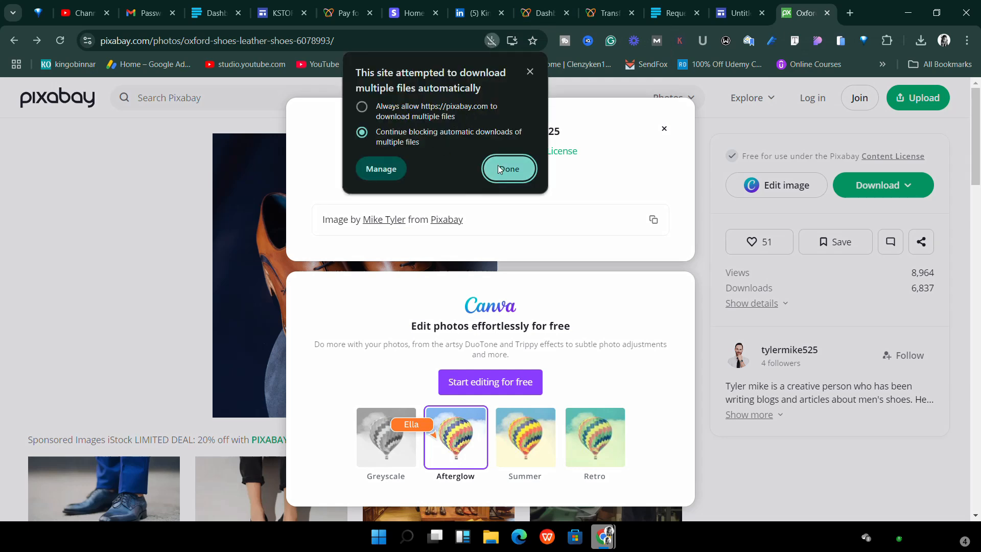
{"action": "left_click", "coordinate": [410, 109]}
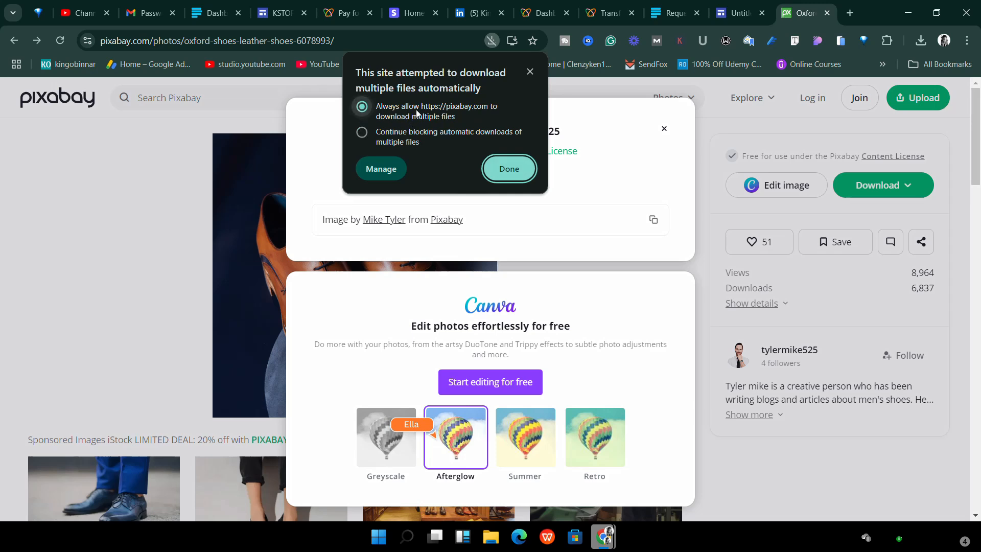
{"action": "left_click", "coordinate": [499, 164]}
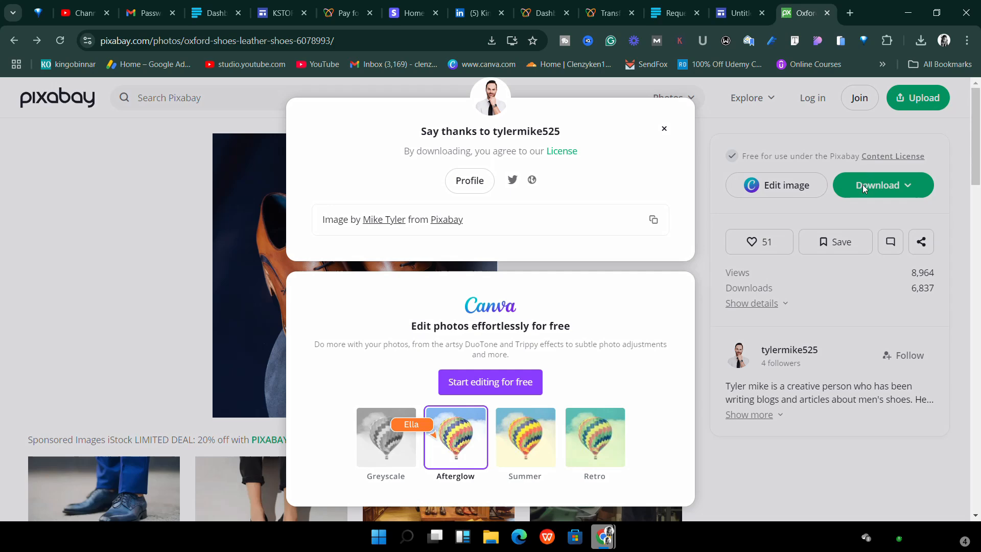
{"action": "left_click", "coordinate": [673, 130]}
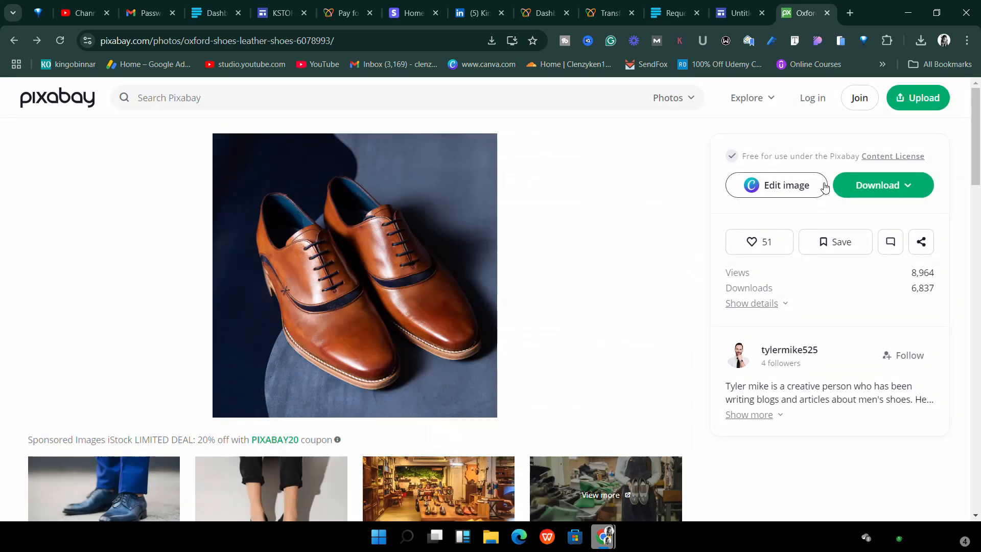
{"action": "left_click", "coordinate": [877, 184]}
{"action": "left_click", "coordinate": [785, 347]}
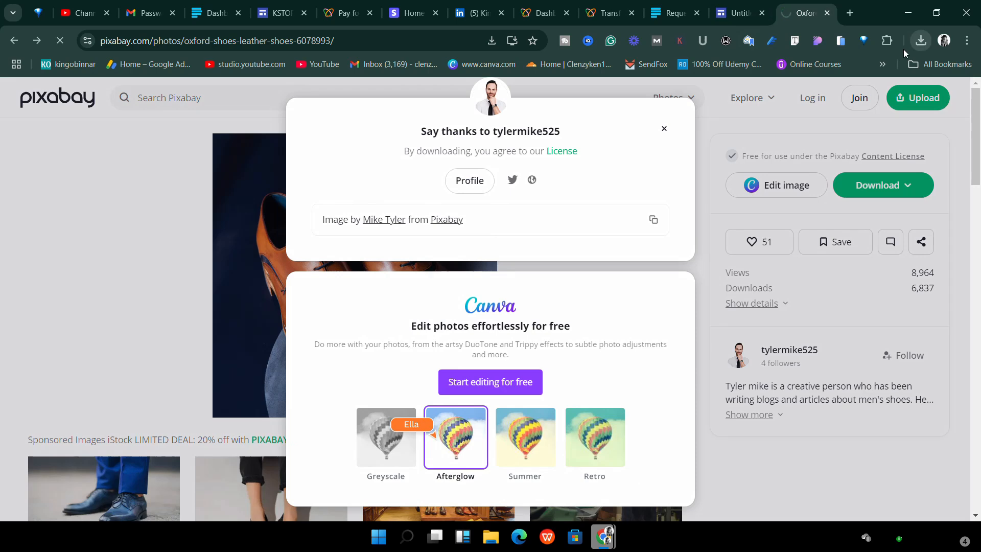
{"action": "left_click", "coordinate": [664, 128]}
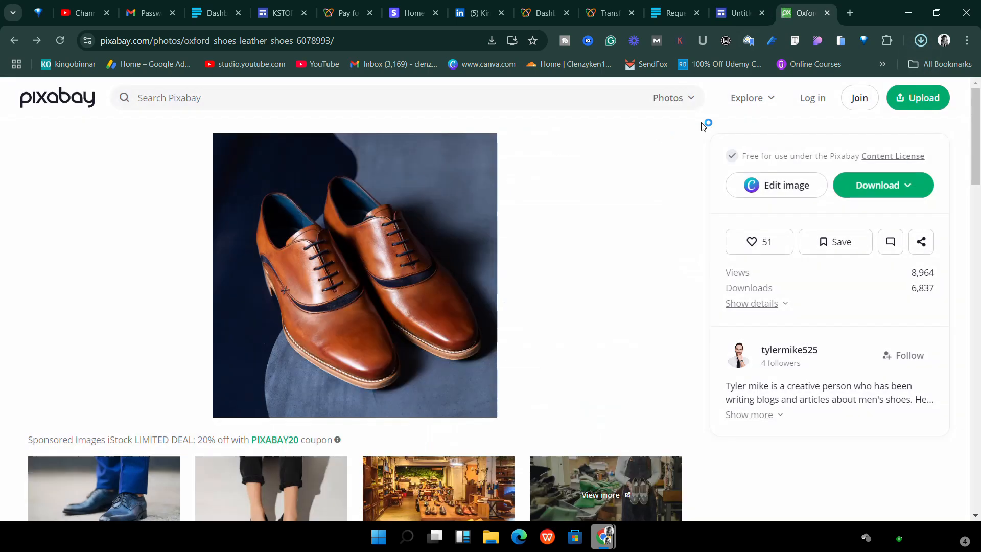
{"action": "left_click", "coordinate": [921, 40]}
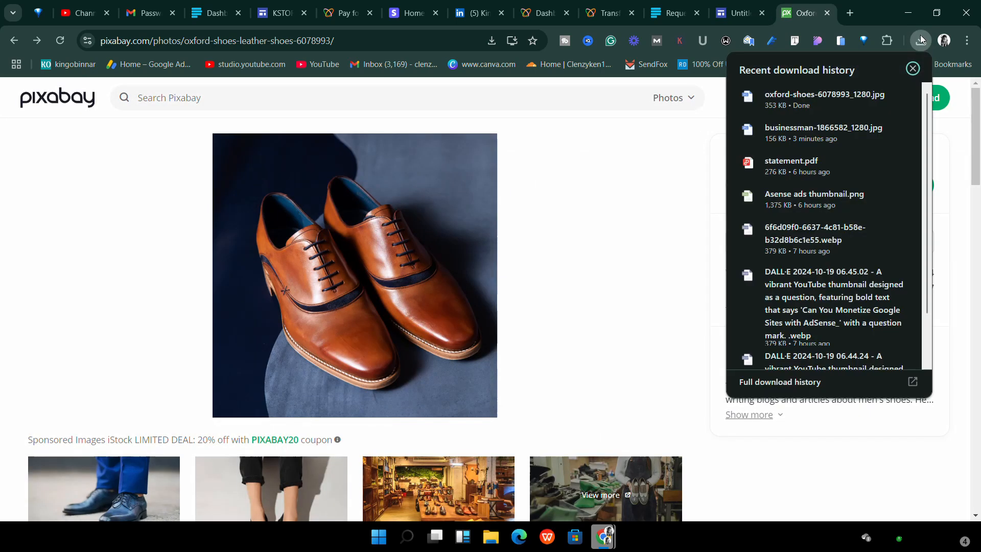
{"action": "left_click", "coordinate": [920, 40]}
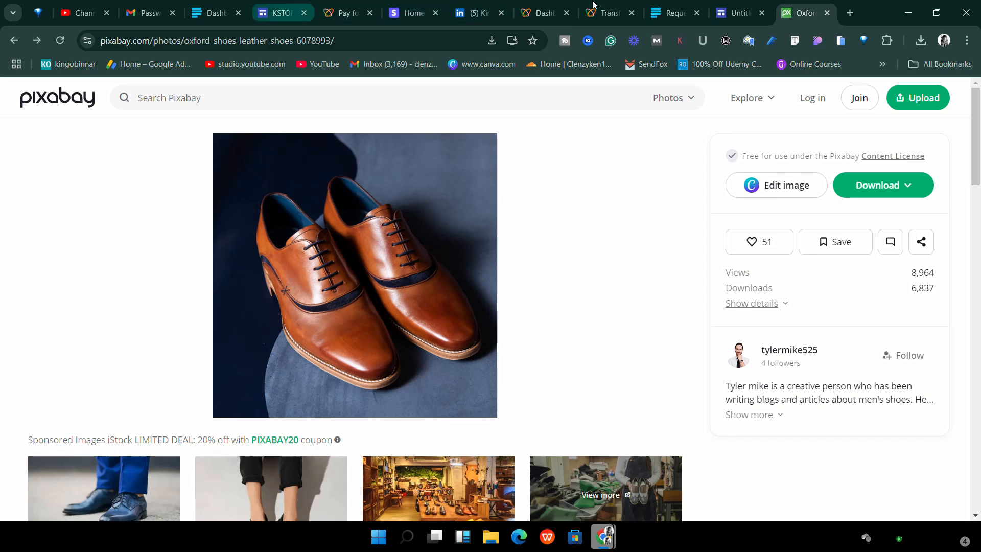
Upload oxford-shoes-6078993_1280 from Downloads into the empty middle image slot
{"action": "left_click", "coordinate": [749, 12]}
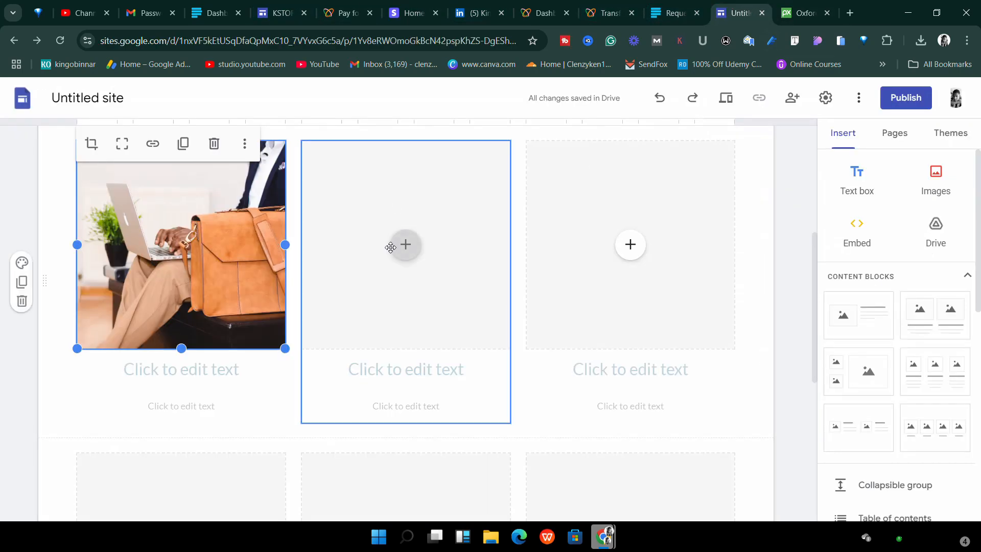
{"action": "left_click", "coordinate": [405, 256]}
{"action": "left_click", "coordinate": [432, 285]}
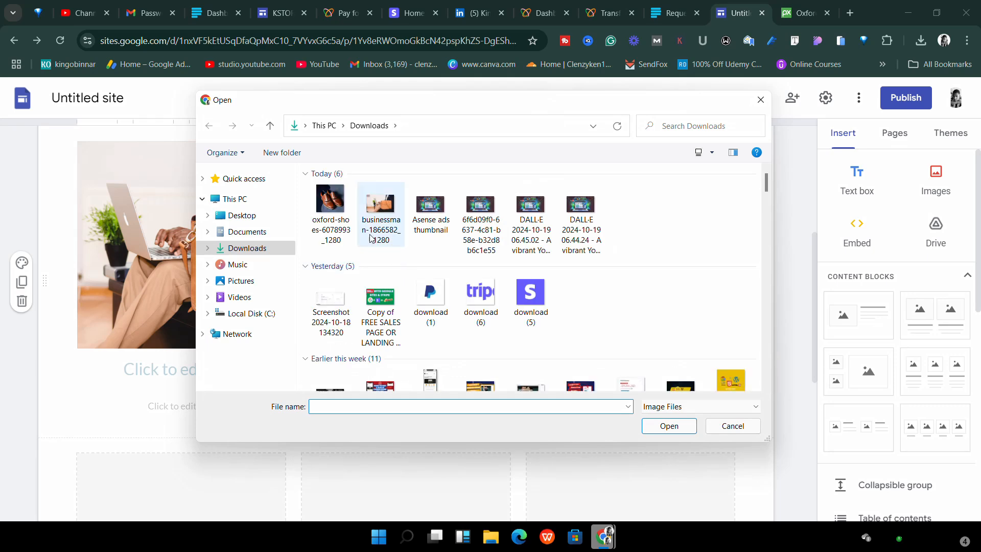
{"action": "left_click", "coordinate": [342, 216]}
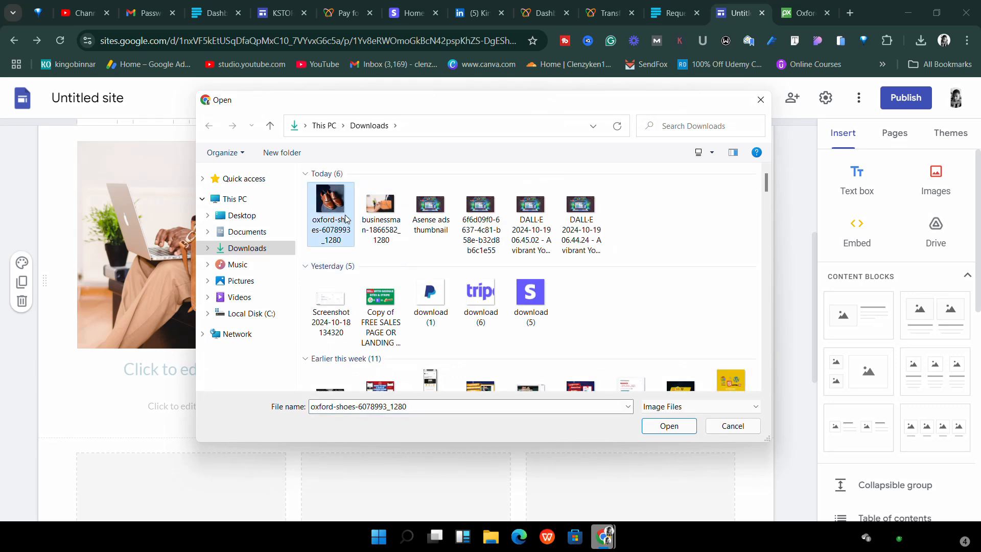
{"action": "double_click", "coordinate": [345, 219]}
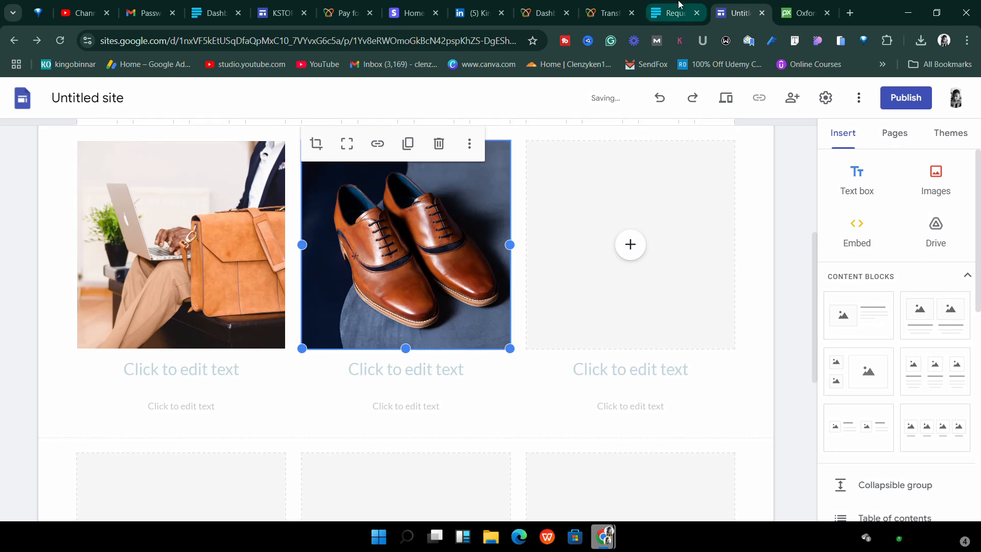
{"action": "key", "text": "ctrl+Tab"}
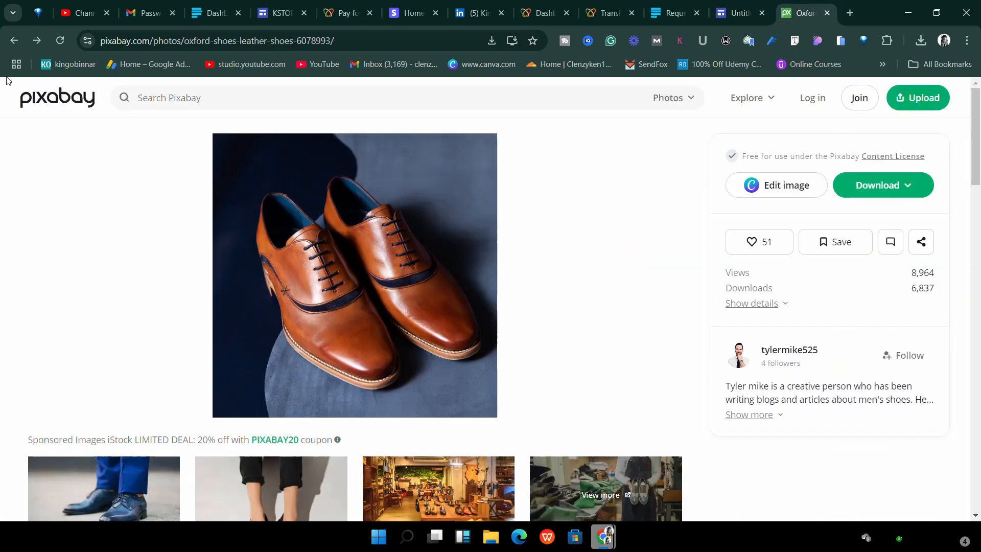
Navigate browser history back to the Pixabay wrist-watch-on-necktie photo page
{"action": "left_click", "coordinate": [12, 41]}
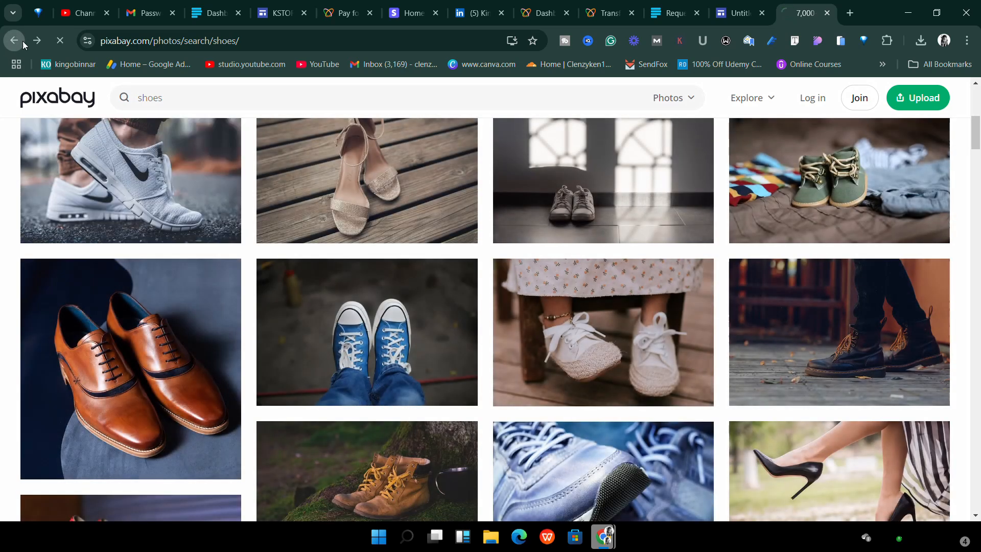
{"action": "left_click", "coordinate": [12, 40]}
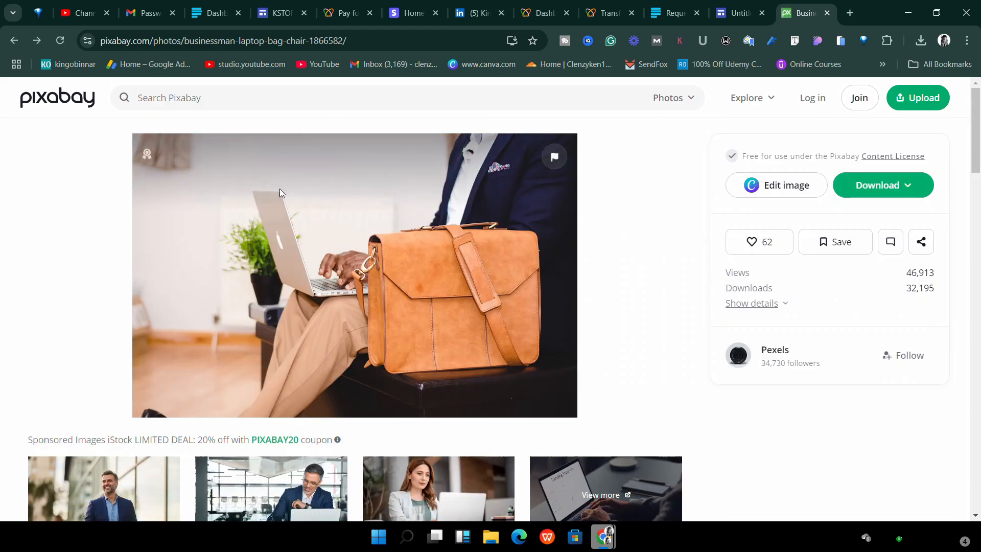
{"action": "left_click", "coordinate": [36, 40]}
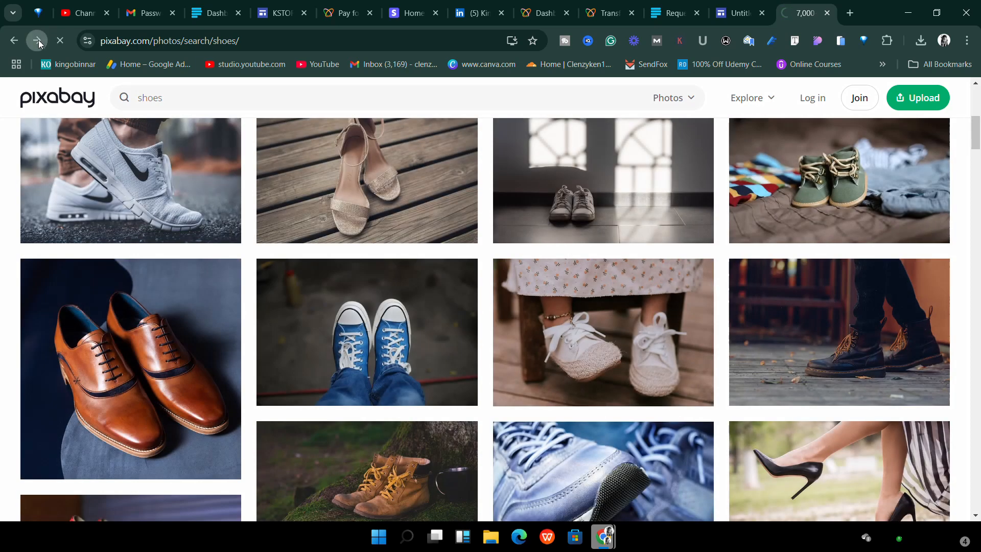
{"action": "left_click", "coordinate": [38, 40]}
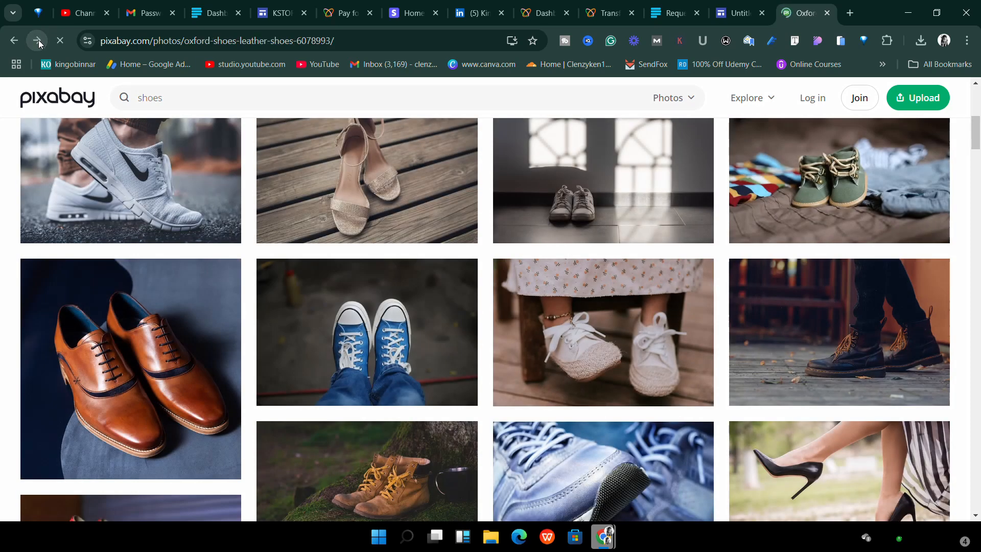
{"action": "left_click", "coordinate": [38, 39]}
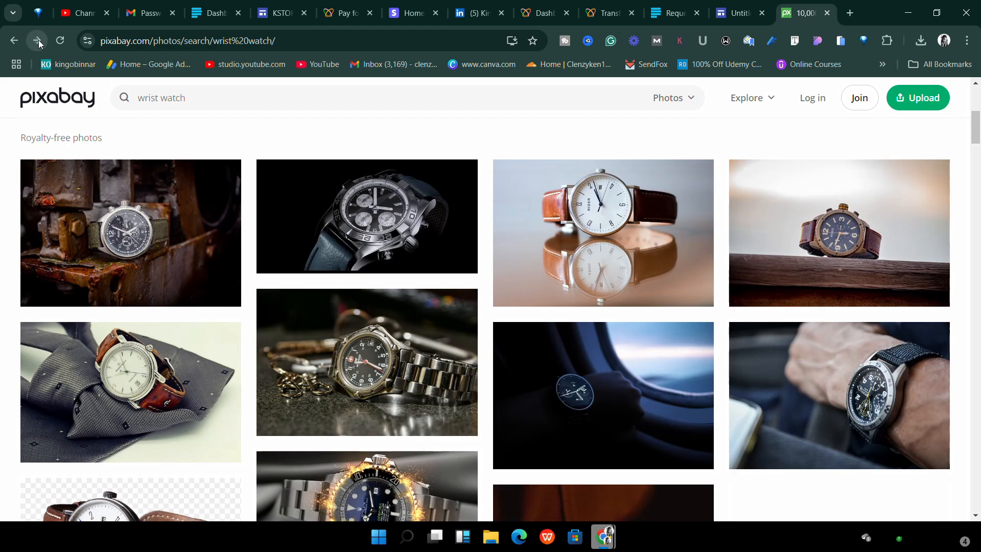
{"action": "left_click", "coordinate": [38, 40]}
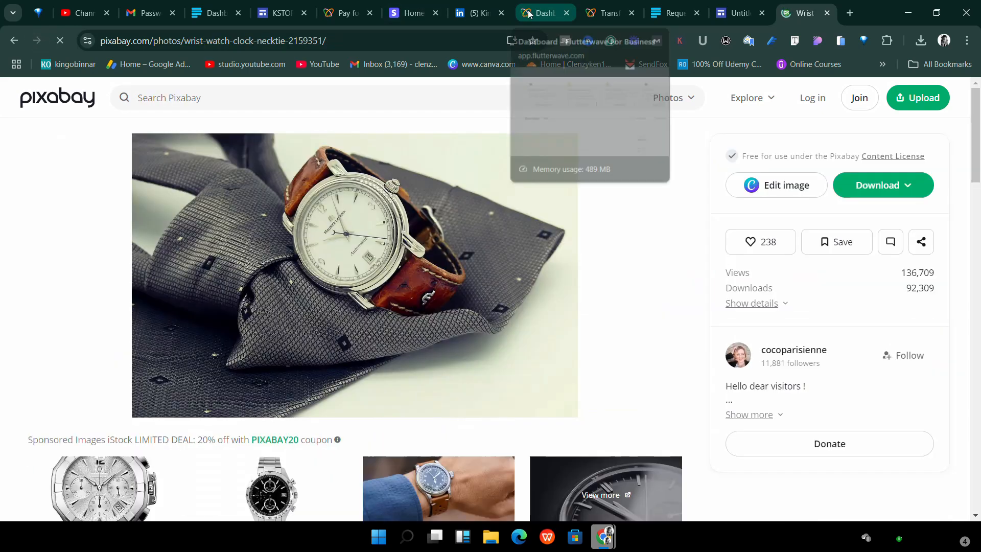
{"action": "left_click", "coordinate": [721, 12]}
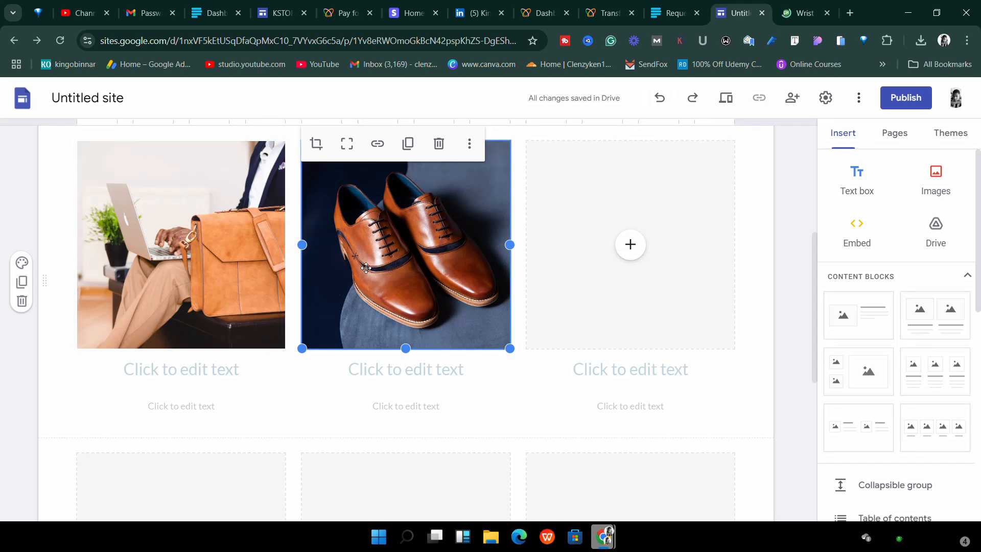
Download the wrist watch photo at 1280×815 and close the thanks popup
{"action": "left_click", "coordinate": [799, 12]}
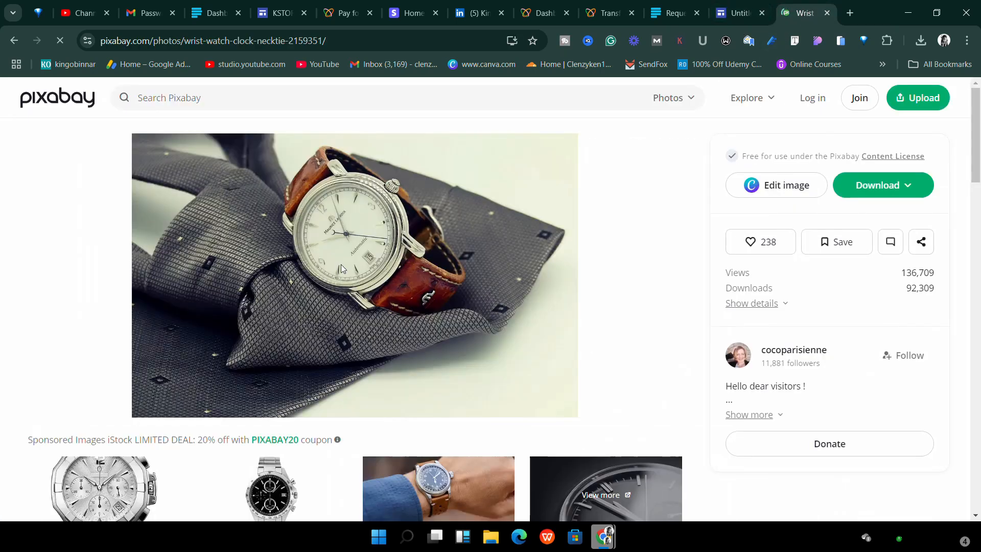
{"action": "left_click", "coordinate": [907, 186]}
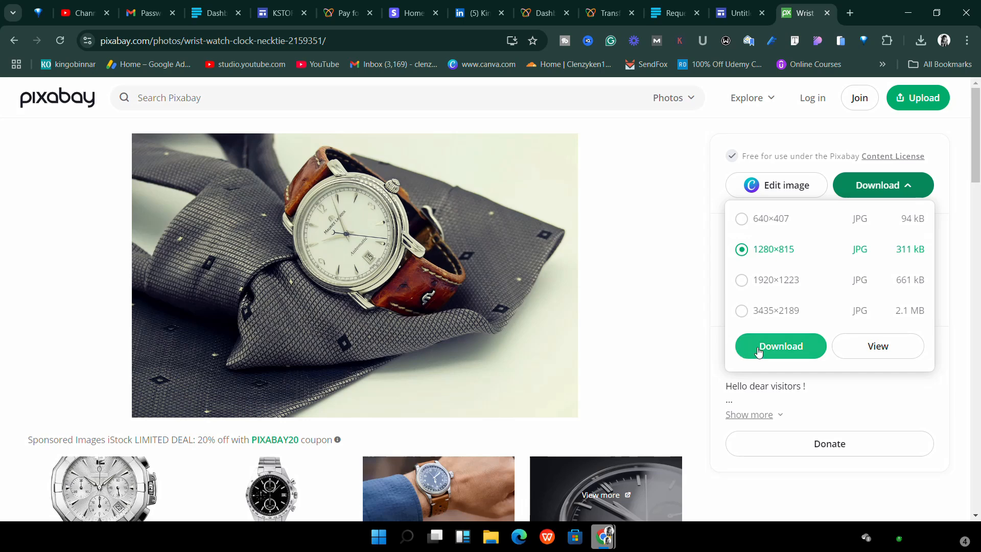
{"action": "left_click", "coordinate": [757, 347]}
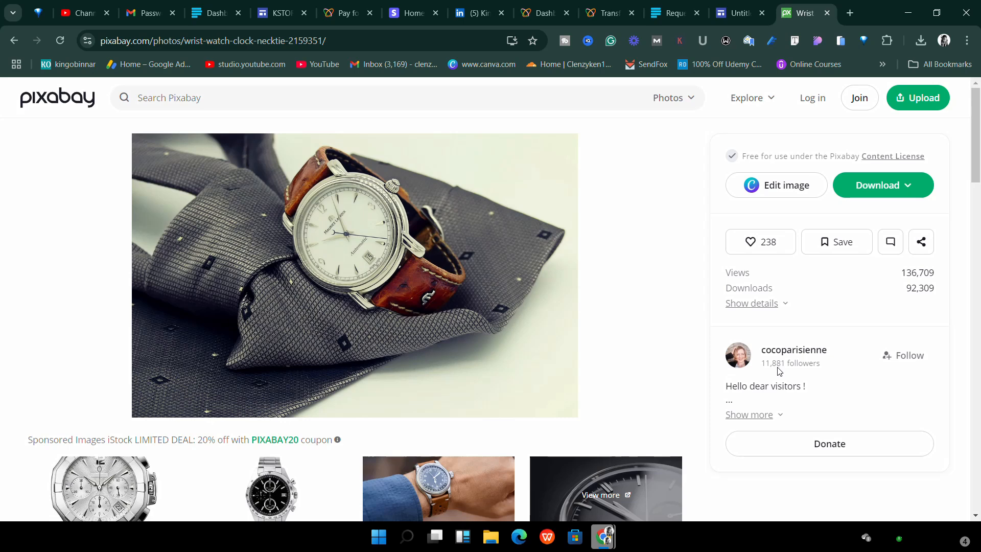
{"action": "left_click", "coordinate": [910, 194]}
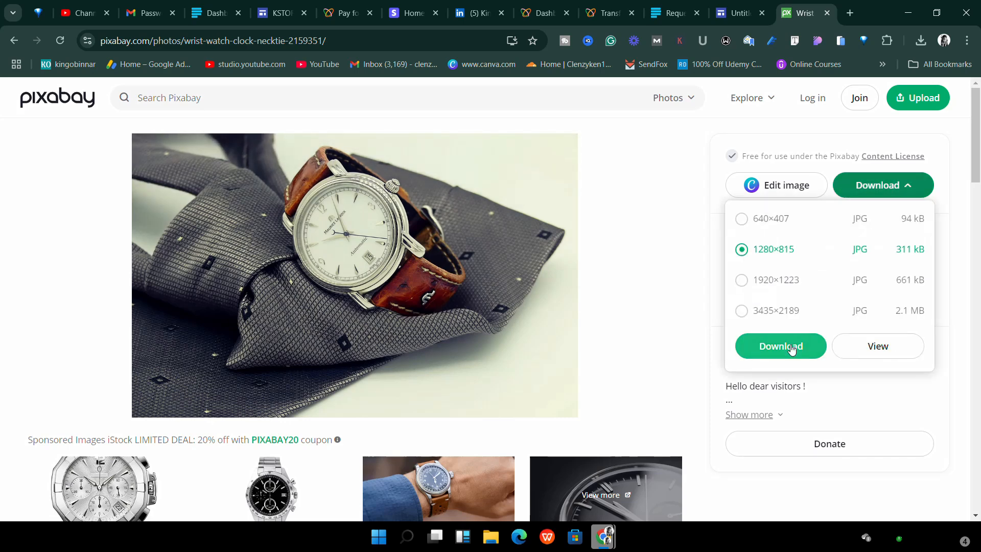
{"action": "left_click", "coordinate": [763, 344]}
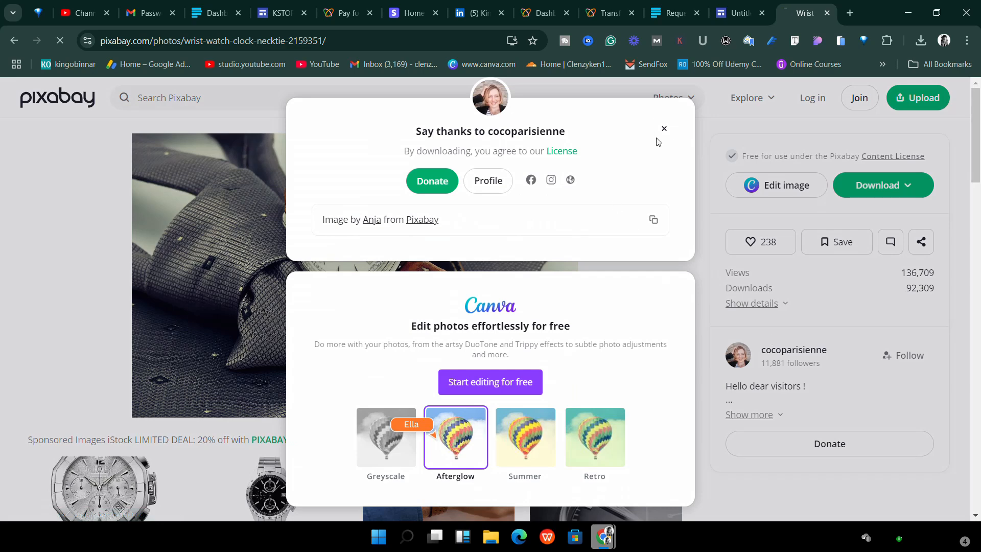
{"action": "left_click", "coordinate": [662, 130]}
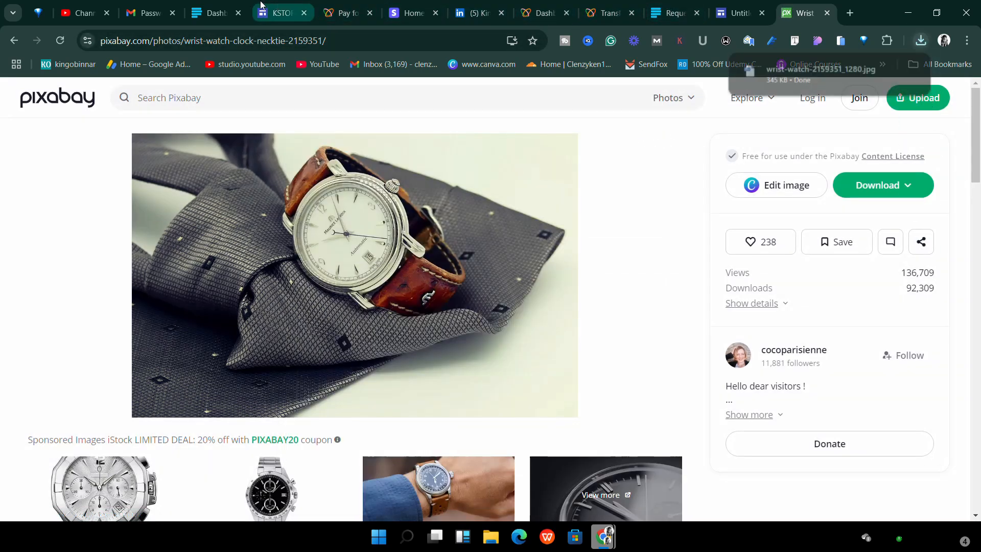
{"action": "left_click", "coordinate": [738, 13]}
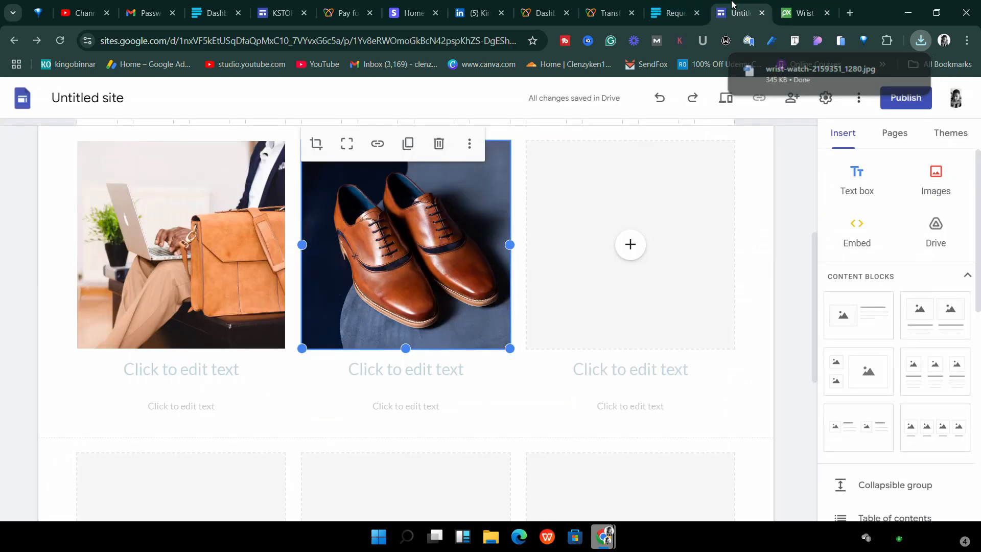
Upload the wrist watch photo into the empty right image slot
{"action": "left_click", "coordinate": [630, 247]}
{"action": "left_click", "coordinate": [652, 291]}
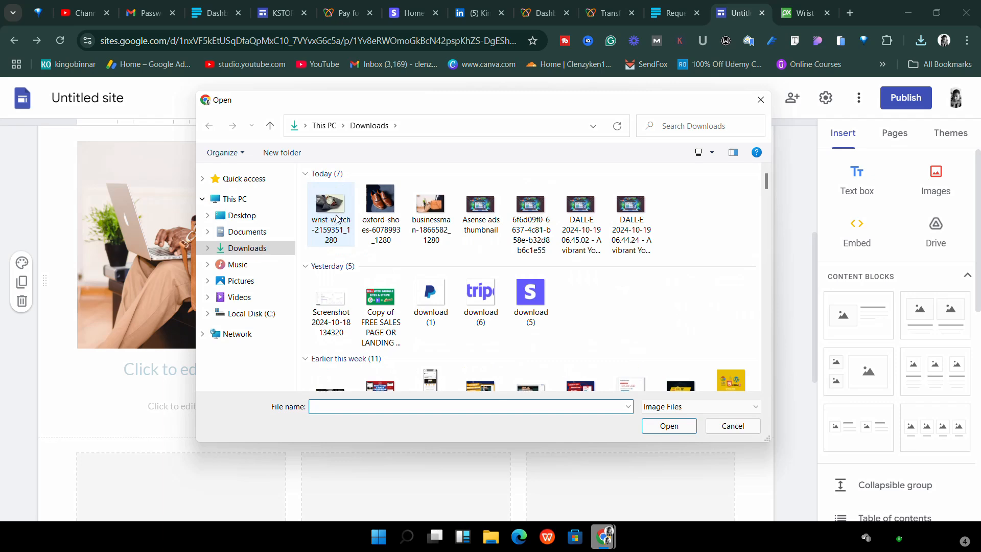
{"action": "double_click", "coordinate": [333, 214]}
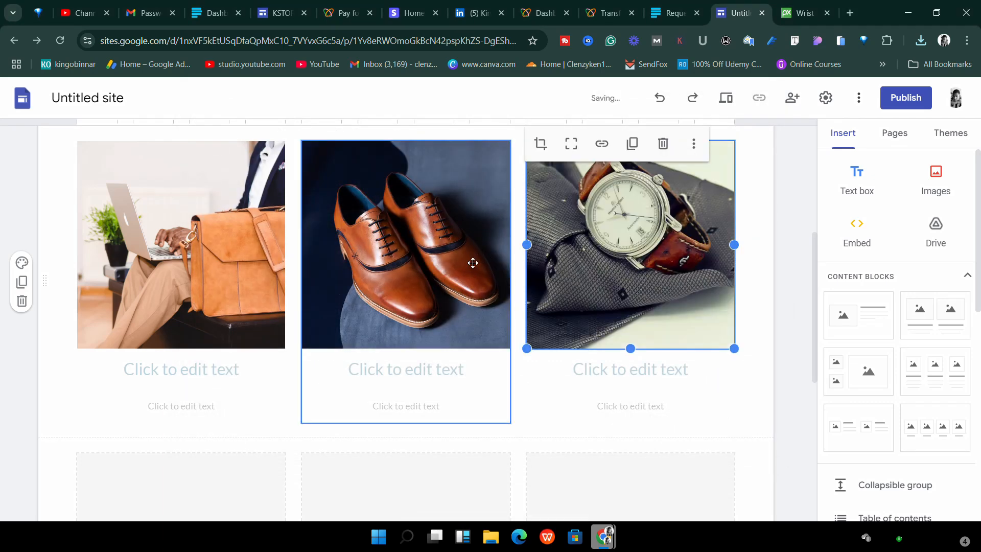
Delete the empty row of image placeholders below the product photos
{"action": "scroll", "coordinate": [381, 279], "scroll_direction": "up", "scroll_amount": 5}
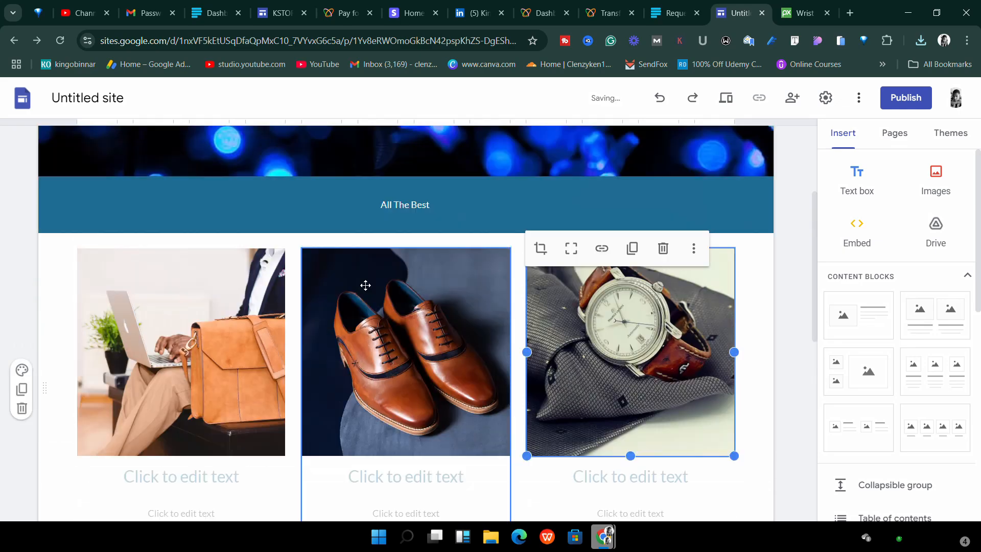
{"action": "scroll", "coordinate": [378, 306], "scroll_direction": "down", "scroll_amount": 3}
{"action": "scroll", "coordinate": [386, 320], "scroll_direction": "down", "scroll_amount": 2}
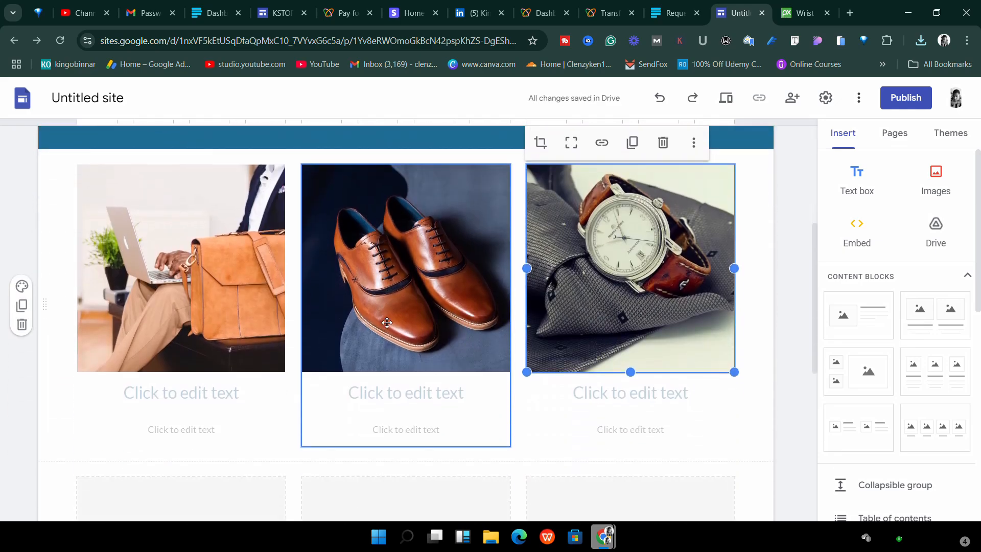
{"action": "scroll", "coordinate": [650, 416], "scroll_direction": "down", "scroll_amount": 4}
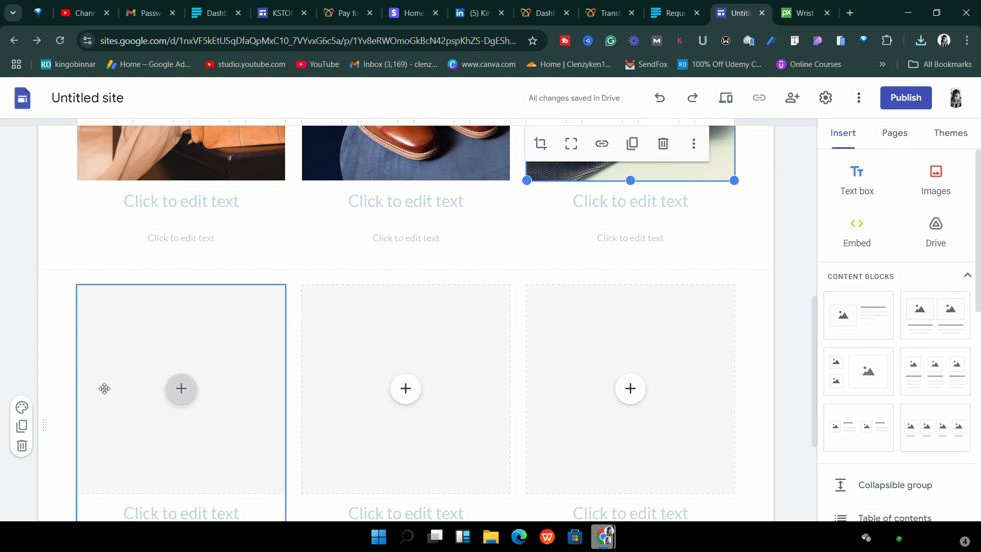
{"action": "left_click", "coordinate": [21, 445]}
{"action": "scroll", "coordinate": [230, 372], "scroll_direction": "up", "scroll_amount": 1}
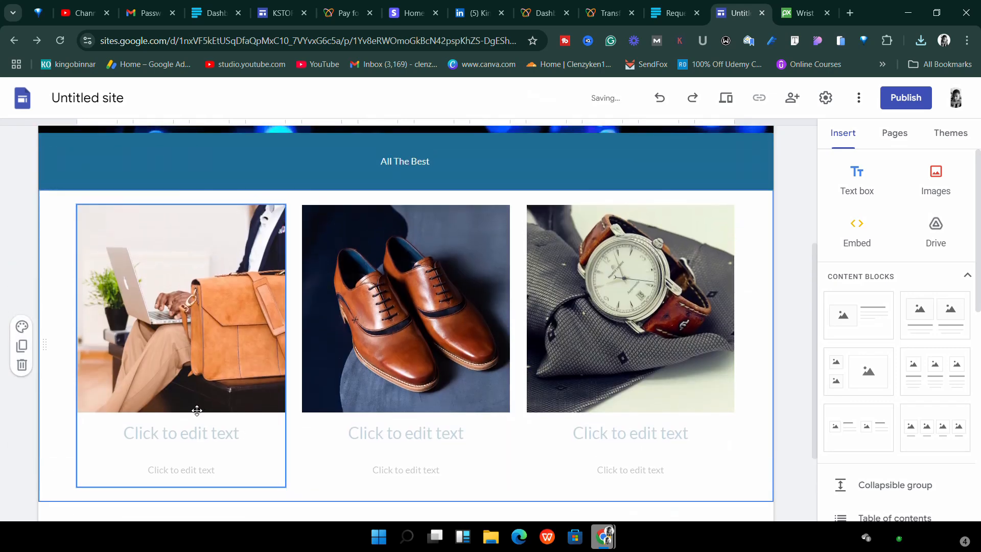
{"action": "scroll", "coordinate": [217, 433], "scroll_direction": "down", "scroll_amount": 1}
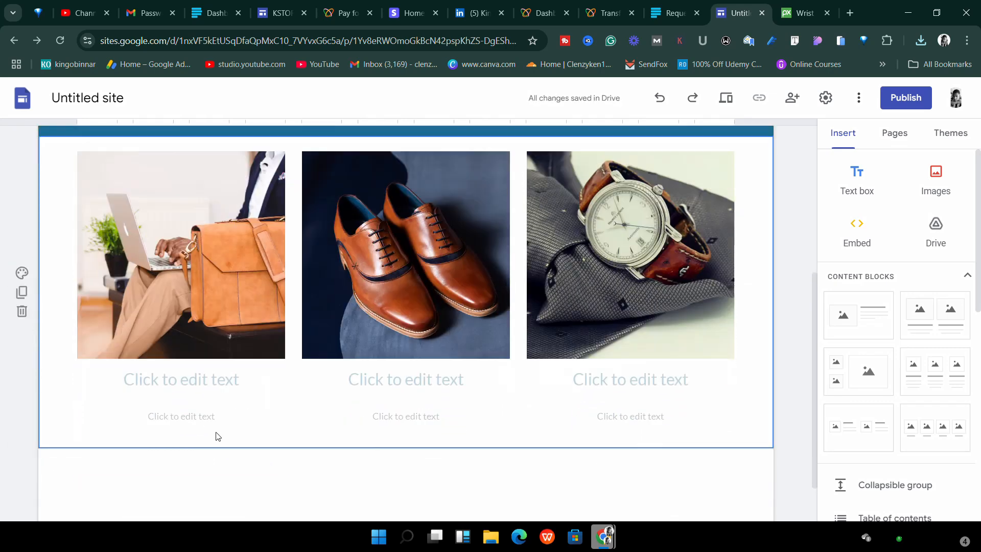
Type the headings 'Bags', 'Shoes' and 'Wrist watch' under the three product photos
{"action": "left_click", "coordinate": [182, 378]}
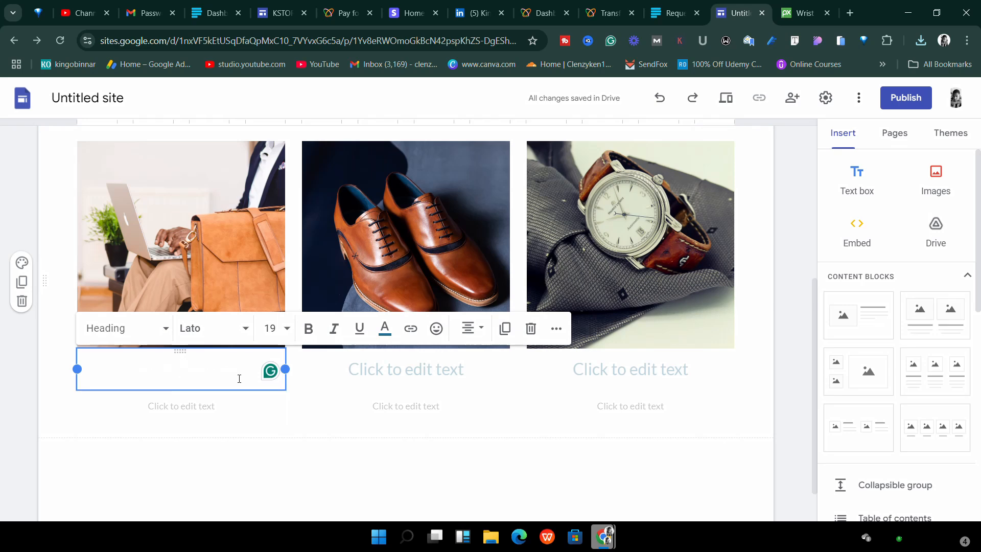
{"action": "type", "text": "B"}
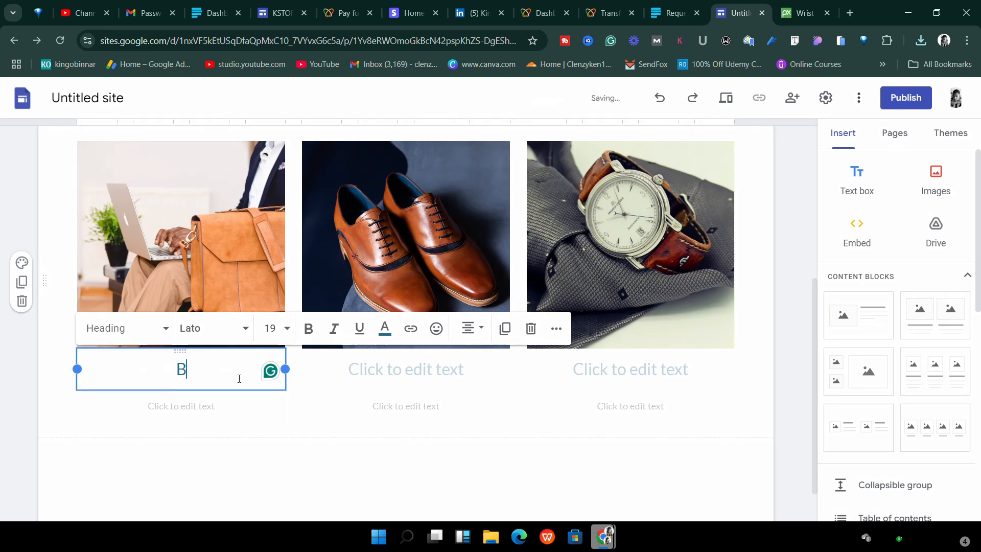
{"action": "type", "text": "ags"}
{"action": "left_click", "coordinate": [400, 369]}
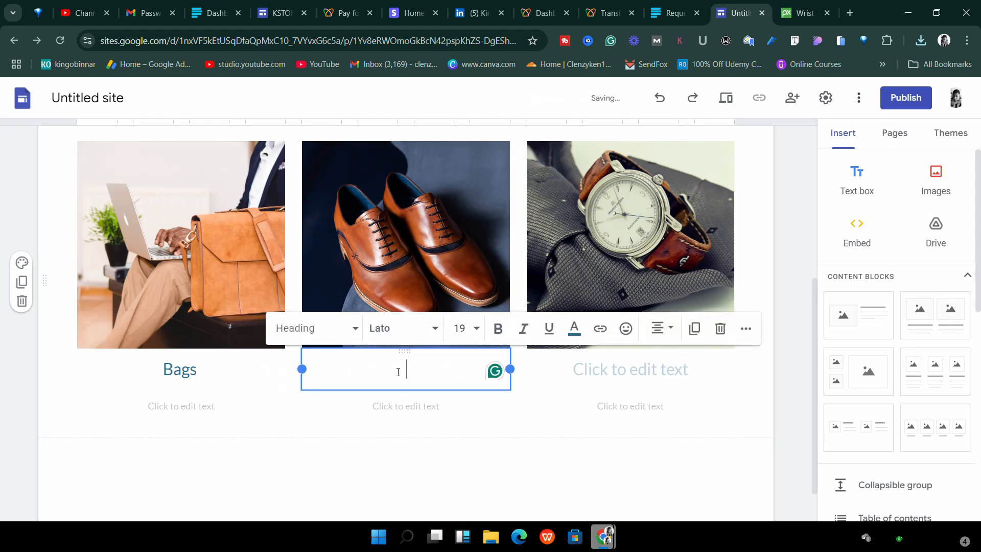
{"action": "type", "text": "Showe"}
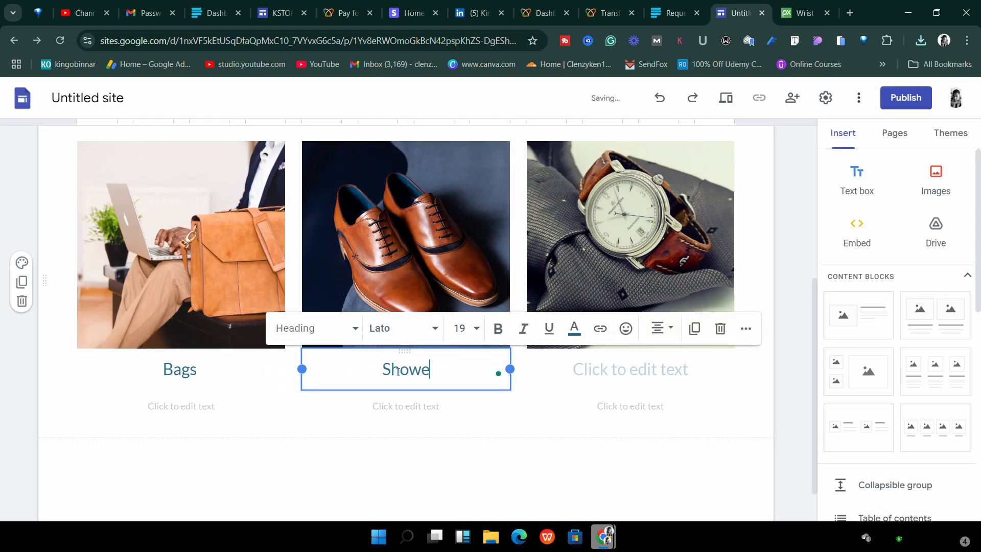
{"action": "key", "text": "BackSpace"}
{"action": "key", "text": "BackSpace"}
{"action": "type", "text": "e"}
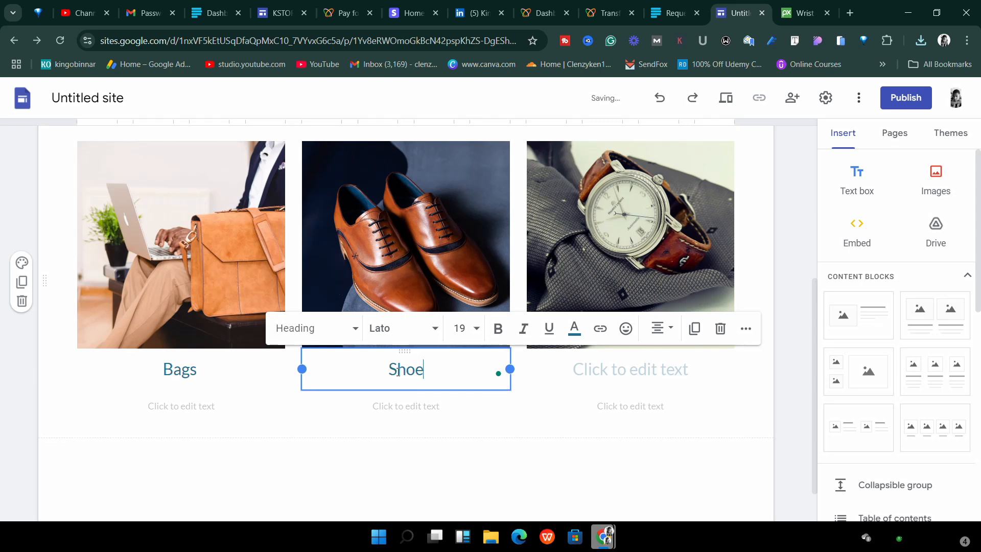
{"action": "type", "text": "s"}
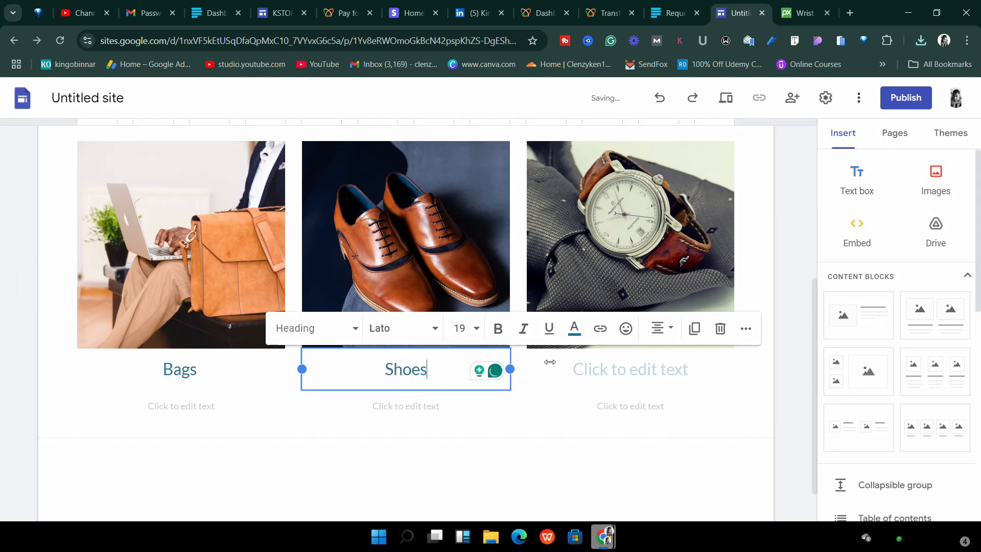
{"action": "left_click", "coordinate": [607, 375]}
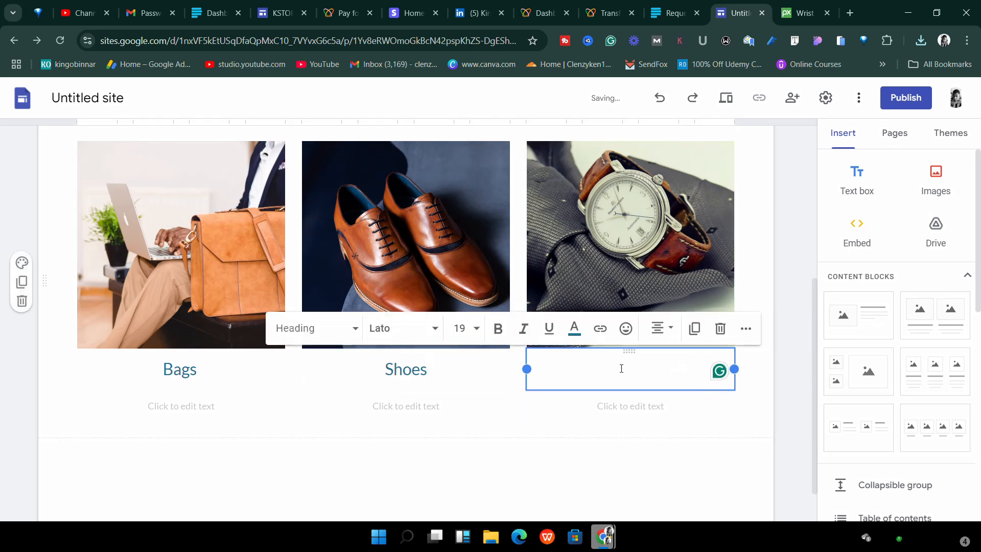
{"action": "type", "text": "Wrist watch"}
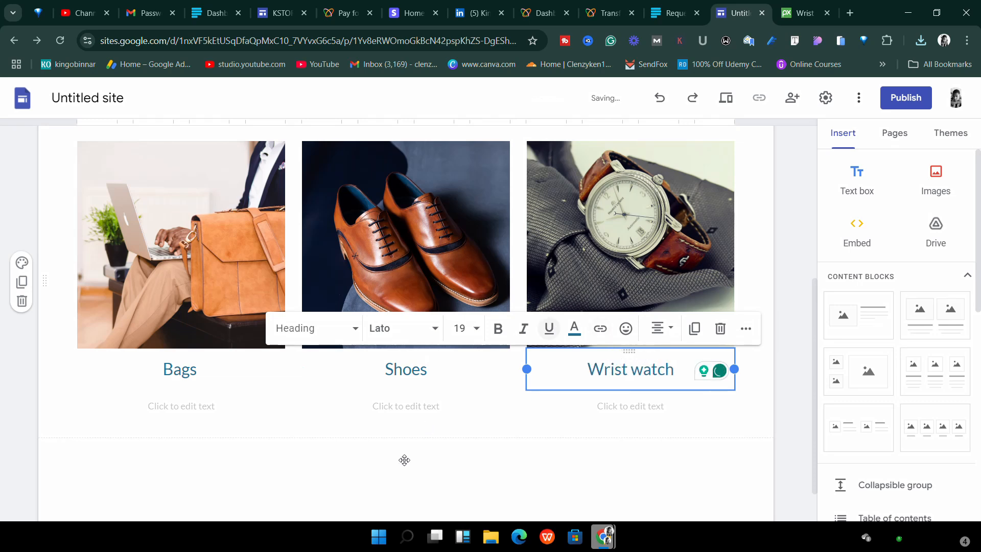
{"action": "scroll", "coordinate": [401, 440], "scroll_direction": "up", "scroll_amount": 1}
{"action": "scroll", "coordinate": [332, 418], "scroll_direction": "down", "scroll_amount": 1}
{"action": "scroll", "coordinate": [269, 422], "scroll_direction": "down", "scroll_amount": 1}
Write 'This is a description aboute products.' under Bags and copy it
{"action": "left_click", "coordinate": [197, 358]}
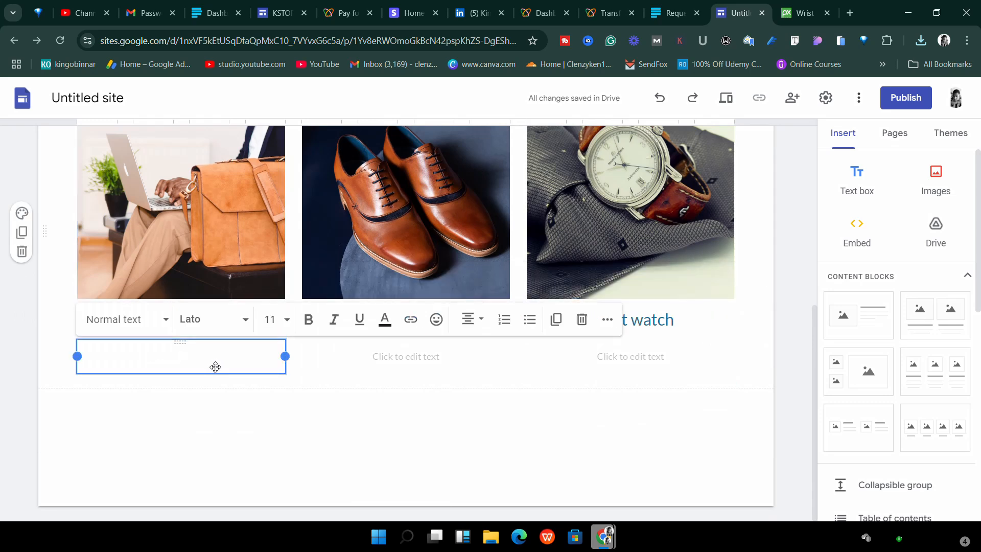
{"action": "type", "text": "This is a"}
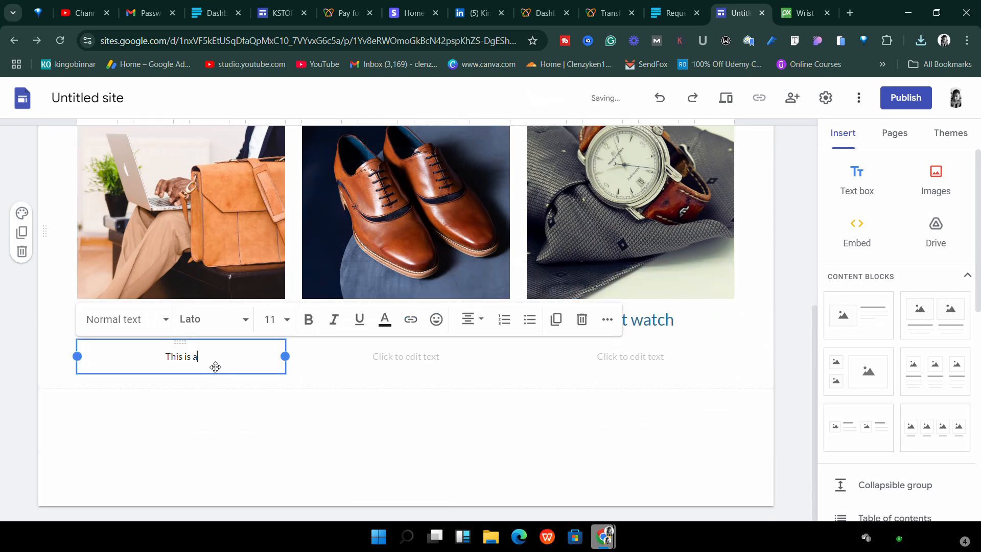
{"action": "type", "text": " description"}
{"action": "type", "text": " abo"}
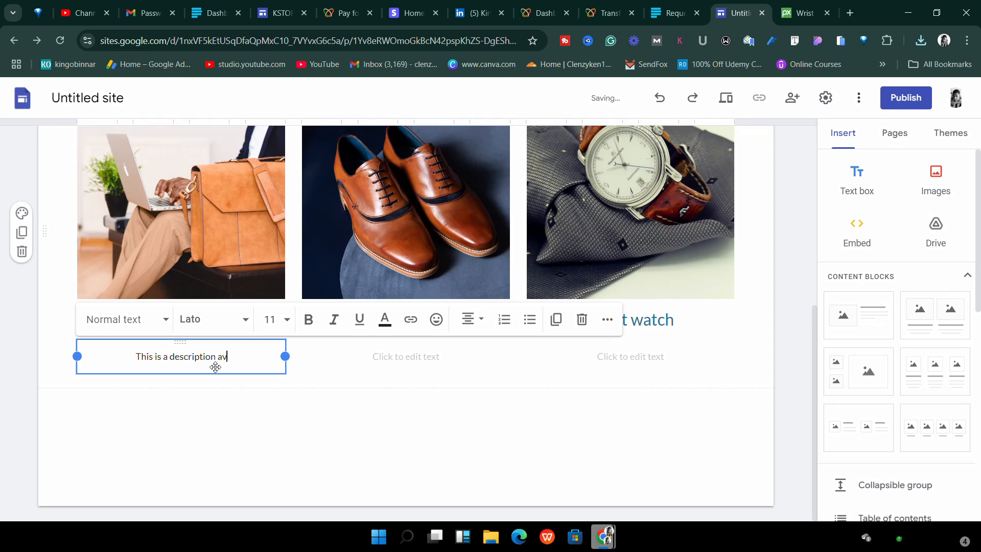
{"action": "type", "text": "ute"}
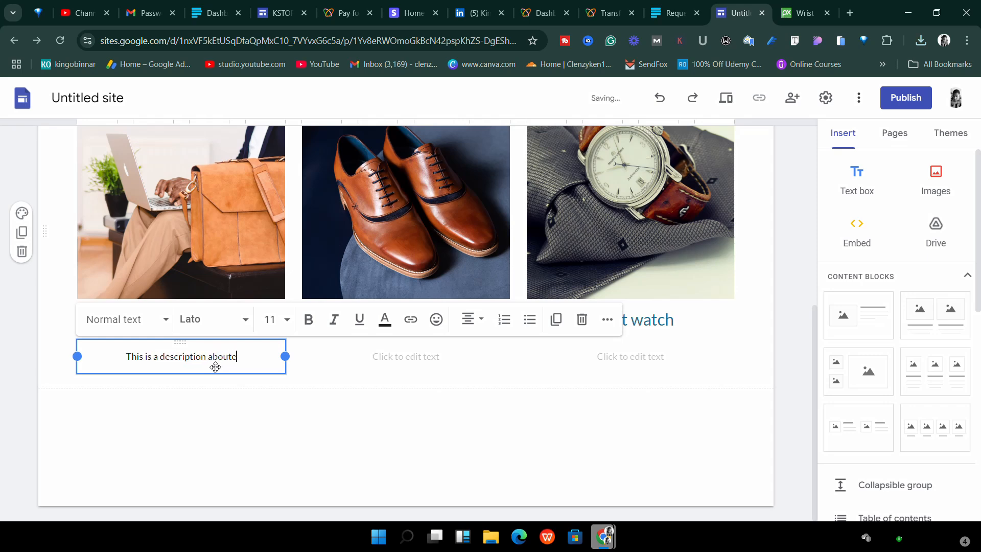
{"action": "type", "text": " produc"}
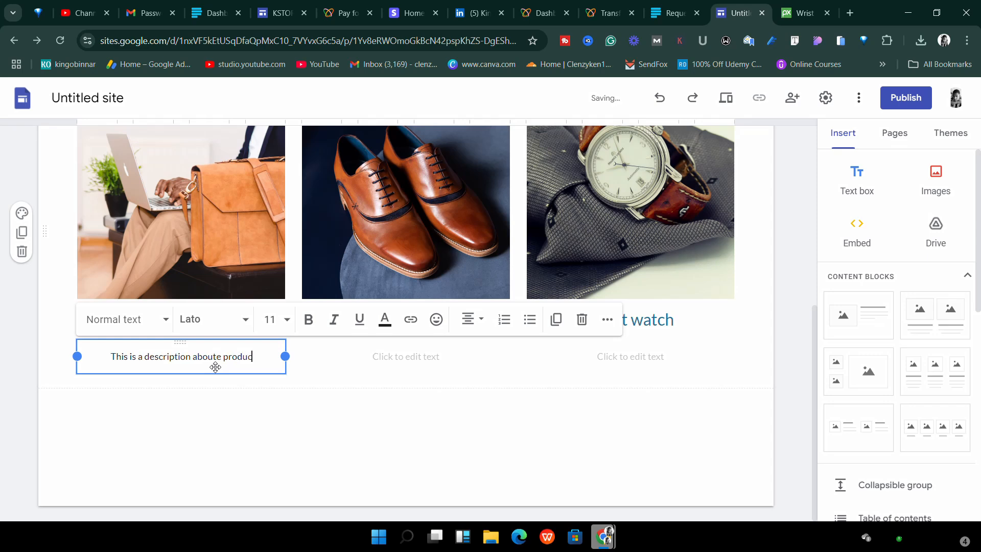
{"action": "type", "text": "ts."}
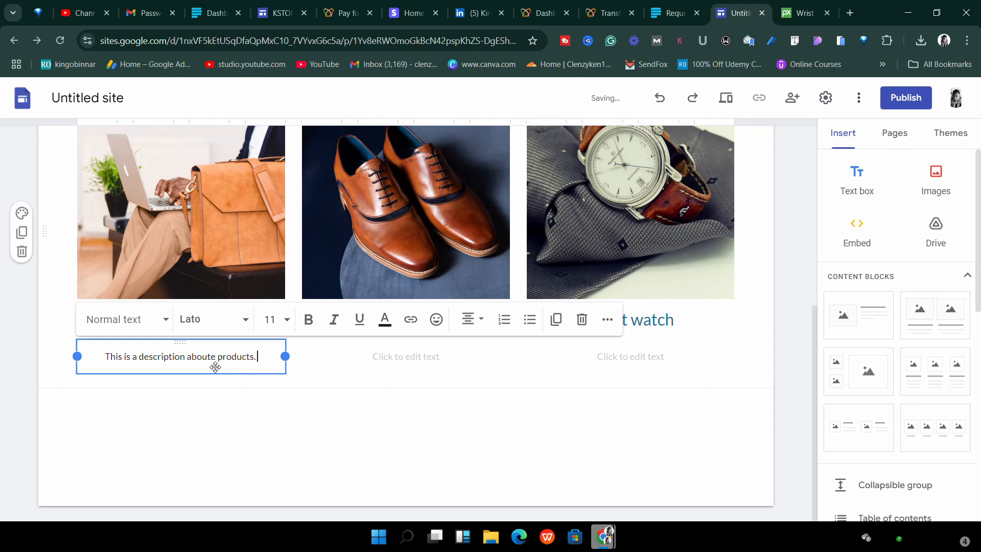
{"action": "triple_click", "coordinate": [190, 360]}
{"action": "right_click", "coordinate": [190, 360]}
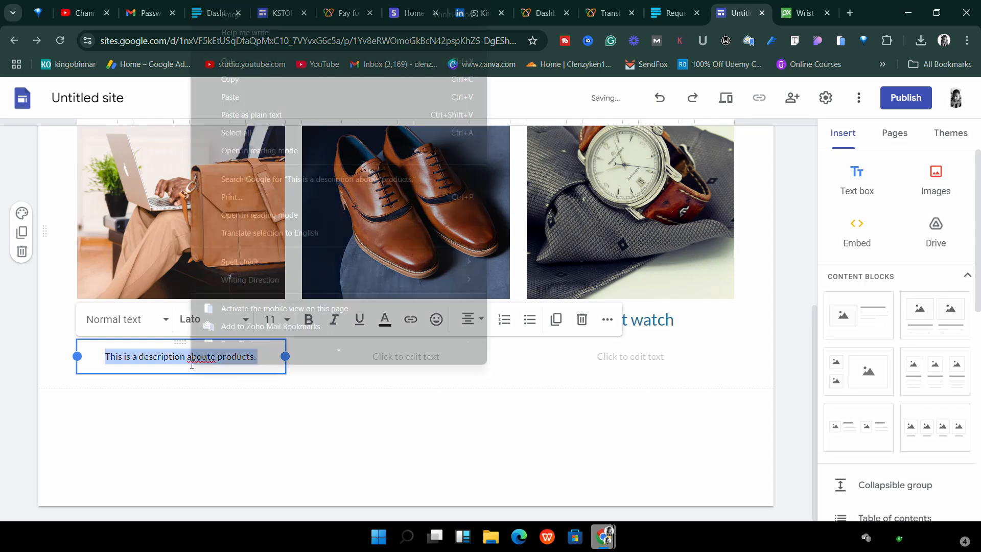
{"action": "left_click", "coordinate": [230, 86]}
Paste the description line under the Shoes and Wrist watch headings
{"action": "left_click", "coordinate": [396, 355]}
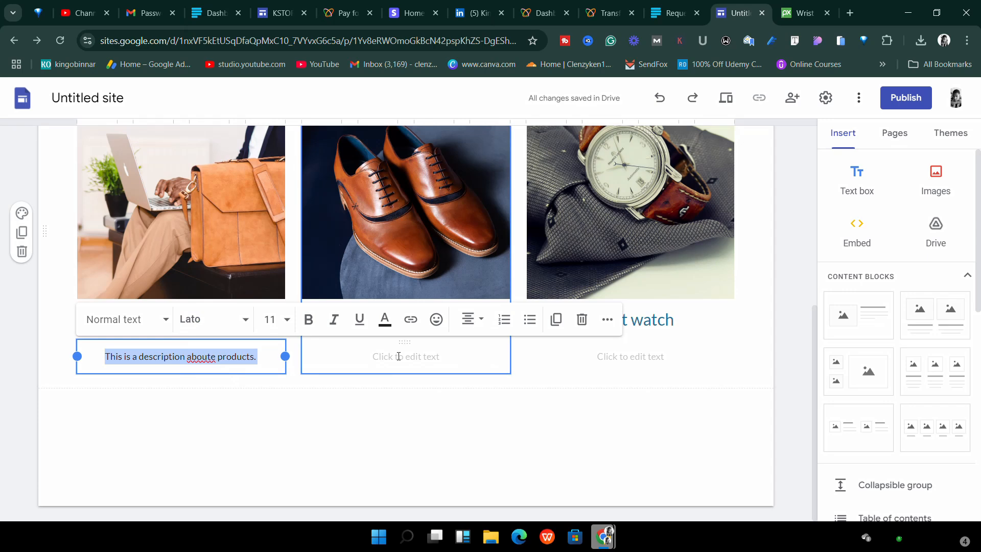
{"action": "right_click", "coordinate": [397, 355]}
{"action": "left_click", "coordinate": [422, 145]}
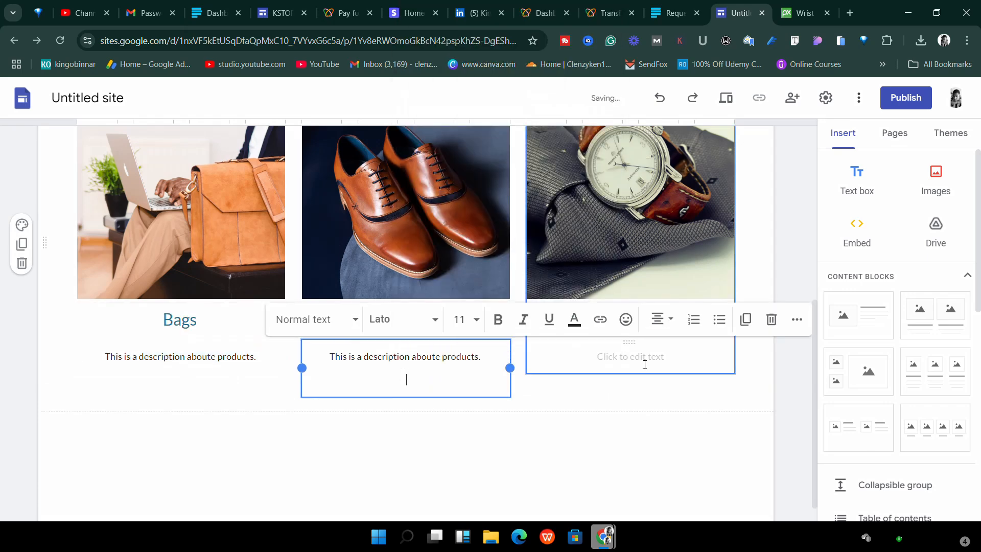
{"action": "left_click", "coordinate": [642, 367]}
{"action": "right_click", "coordinate": [639, 366]}
{"action": "left_click", "coordinate": [628, 356]}
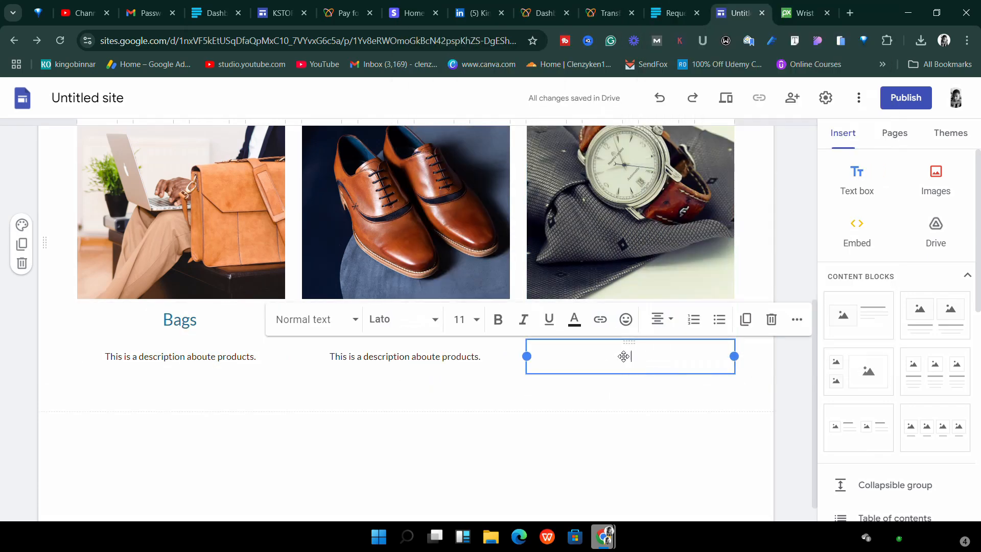
{"action": "right_click", "coordinate": [626, 356]}
{"action": "left_click", "coordinate": [664, 149]}
{"action": "left_click", "coordinate": [619, 427]}
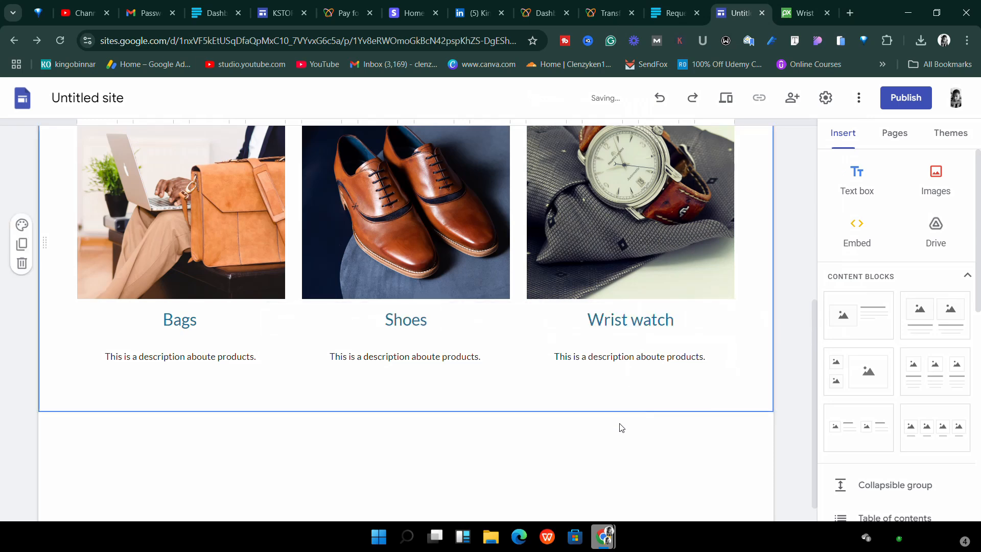
Insert a button labelled $100 with placeholder link 'AS' below the products
{"action": "scroll", "coordinate": [878, 407], "scroll_direction": "down", "scroll_amount": 5}
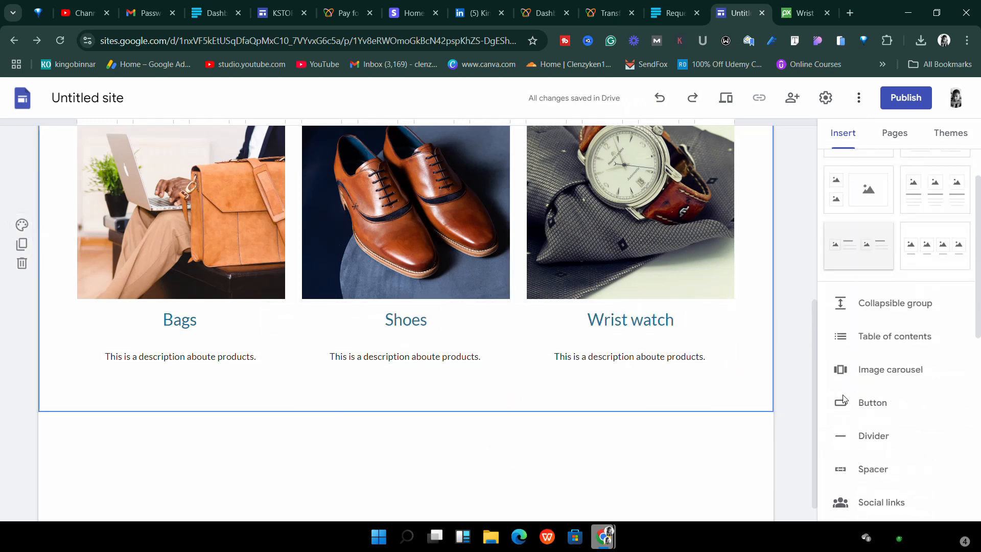
{"action": "left_click_drag", "start_coordinate": [869, 272], "coordinate": [686, 328]}
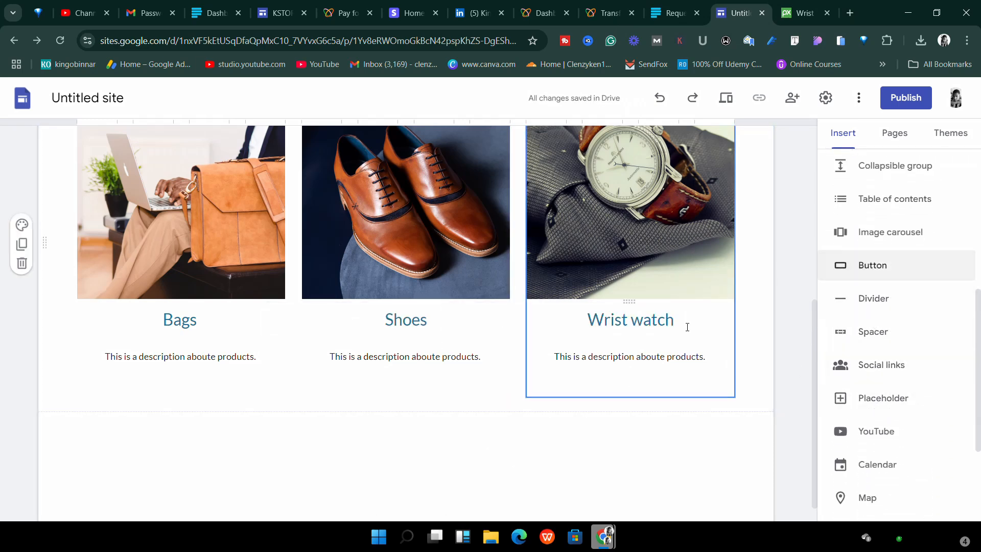
{"action": "left_click", "coordinate": [854, 272]}
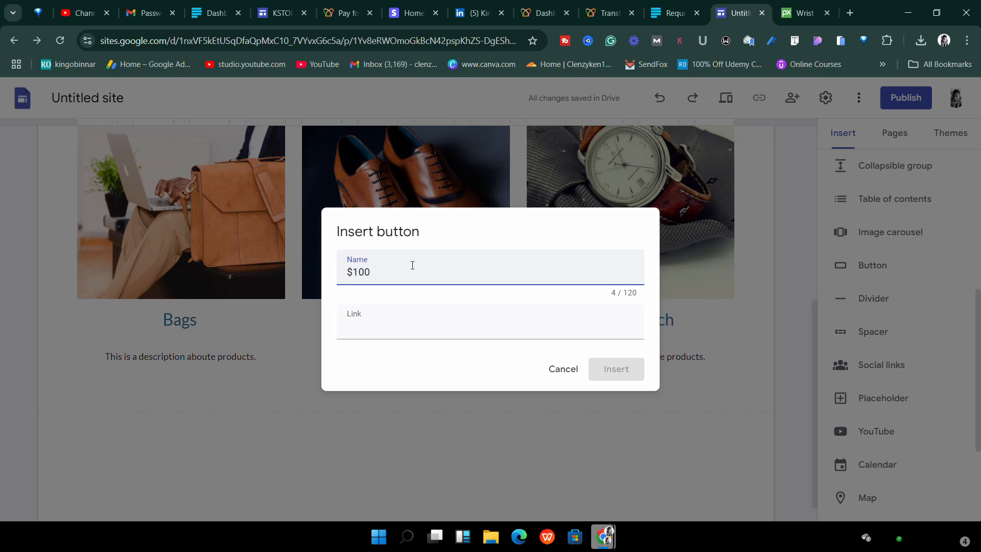
{"action": "left_click", "coordinate": [402, 314]}
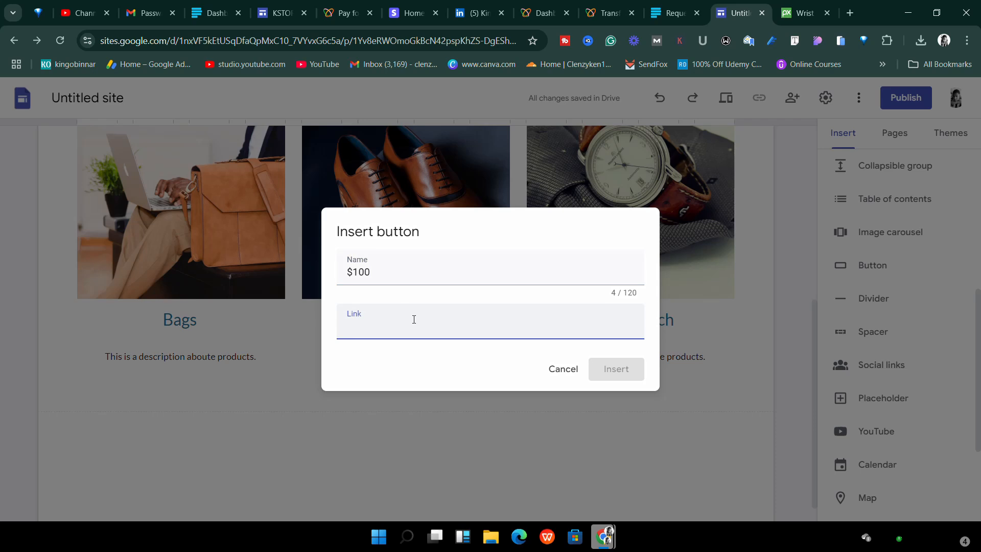
{"action": "type", "text": "AS"}
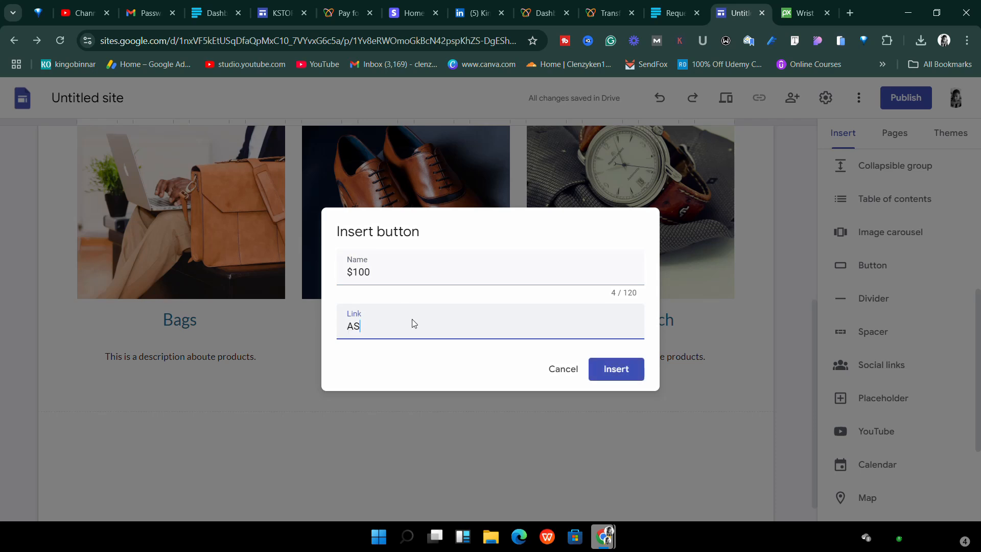
{"action": "left_click", "coordinate": [626, 368]}
Duplicate the $100 button section twice so three buttons are stacked
{"action": "left_click", "coordinate": [124, 358]}
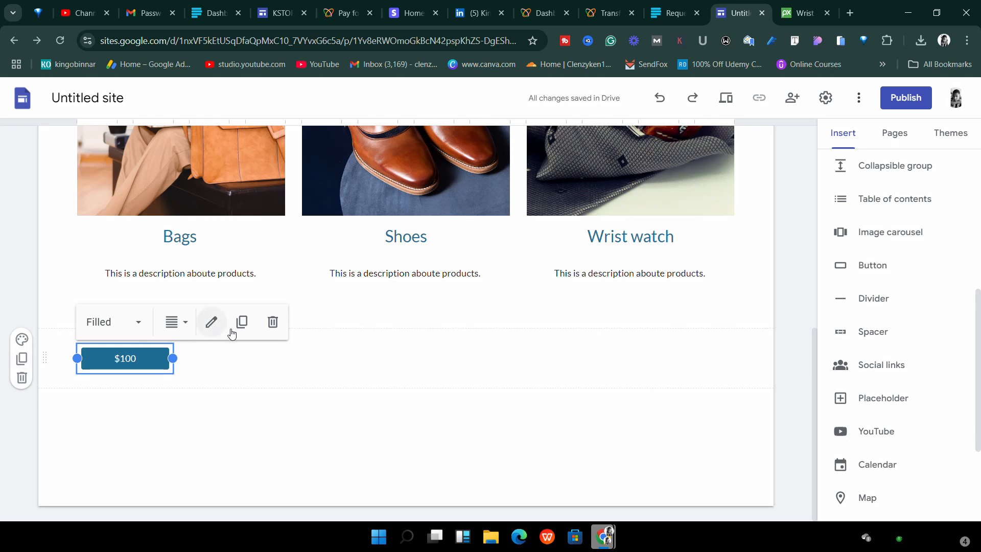
{"action": "left_click", "coordinate": [21, 358]}
{"action": "left_click", "coordinate": [21, 358]}
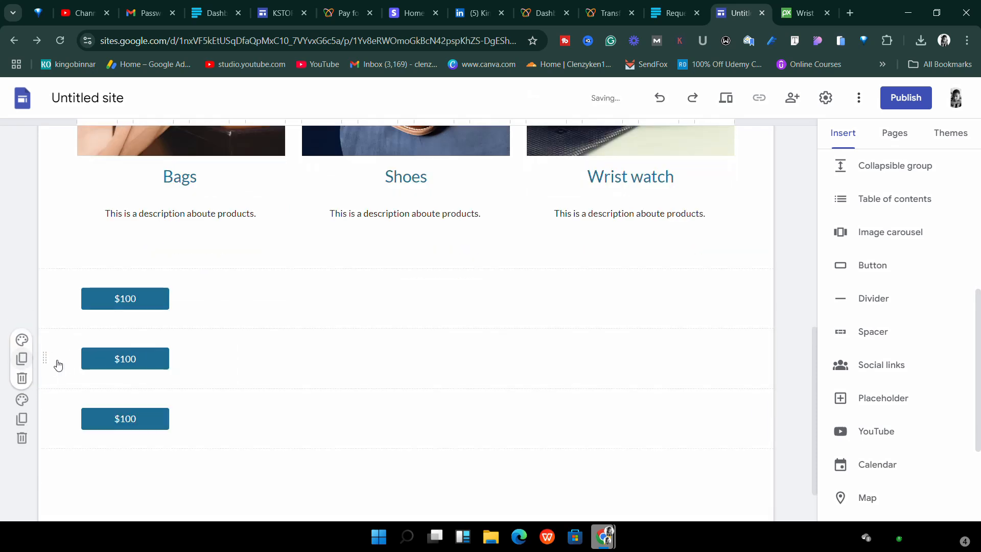
Move the three $100 buttons into the Bags, Shoes and Wrist watch columns
{"action": "scroll", "coordinate": [130, 291], "scroll_direction": "up", "scroll_amount": 3}
{"action": "left_click", "coordinate": [119, 371]}
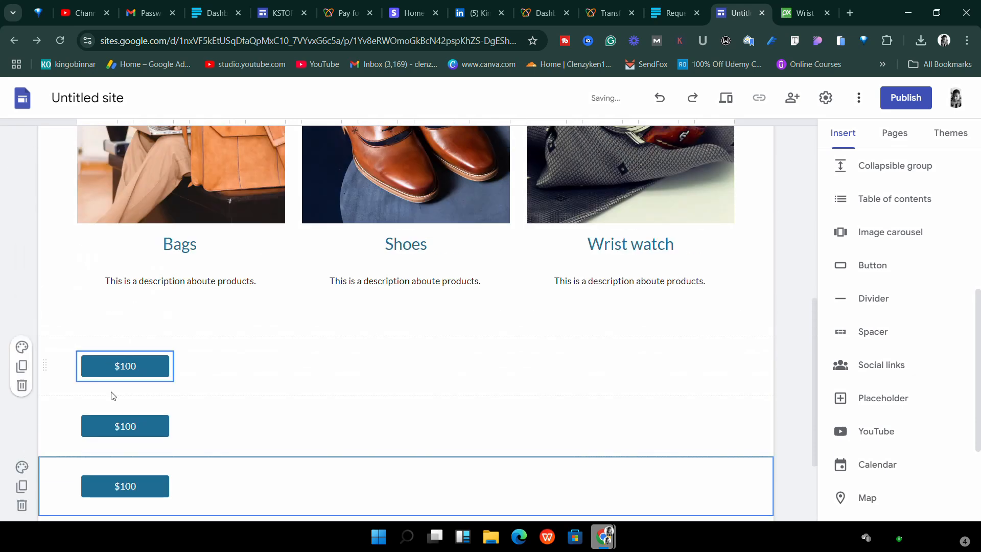
{"action": "left_click_drag", "start_coordinate": [118, 373], "coordinate": [153, 299]}
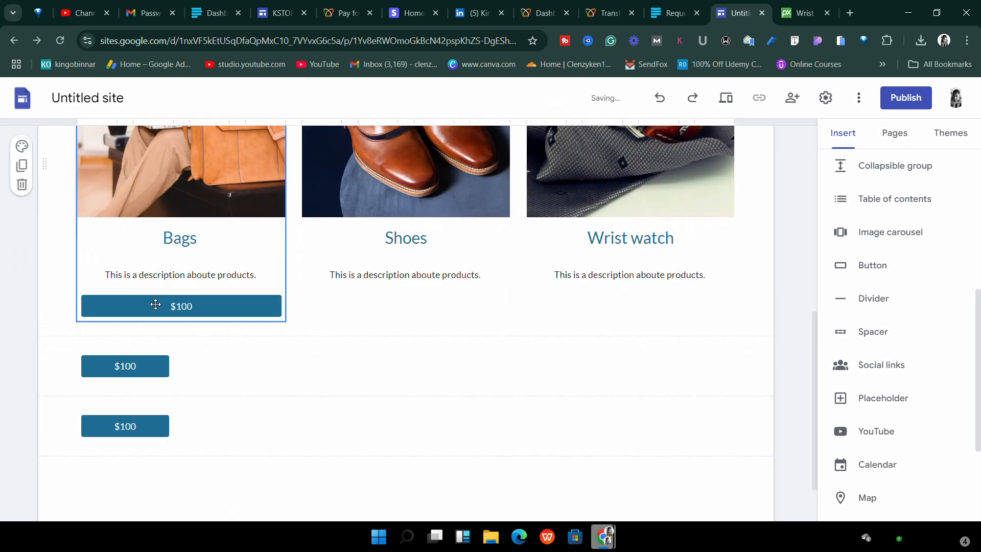
{"action": "left_click_drag", "start_coordinate": [109, 372], "coordinate": [406, 310]}
{"action": "left_click", "coordinate": [142, 372]}
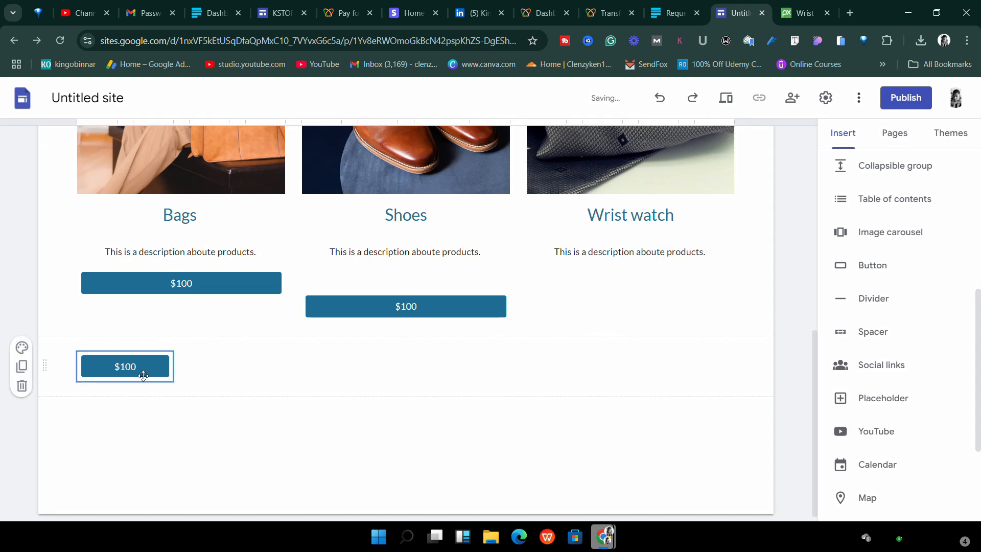
{"action": "left_click_drag", "start_coordinate": [142, 372], "coordinate": [625, 281]}
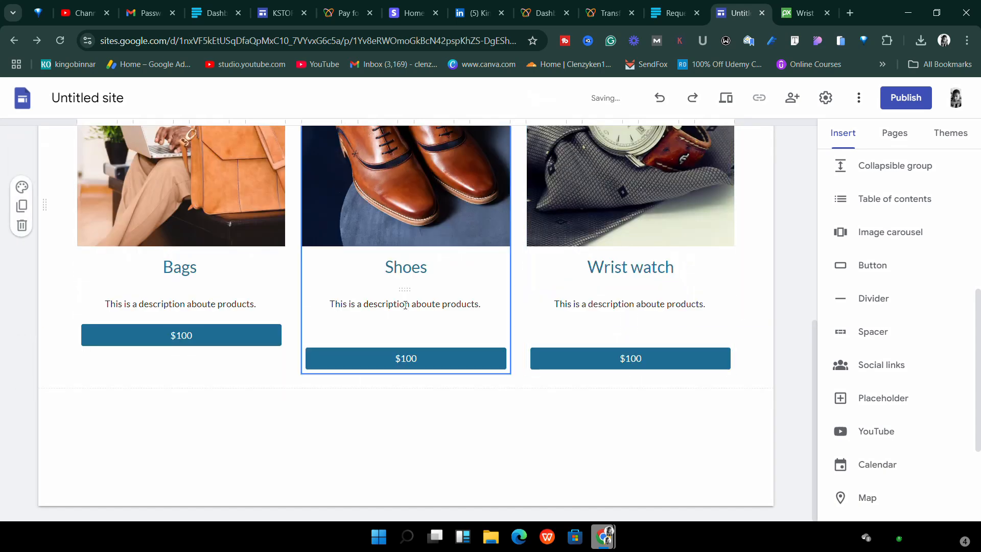
Delete the empty lines under the Shoes and Wrist watch descriptions to close the gaps
{"action": "left_click", "coordinate": [401, 333]}
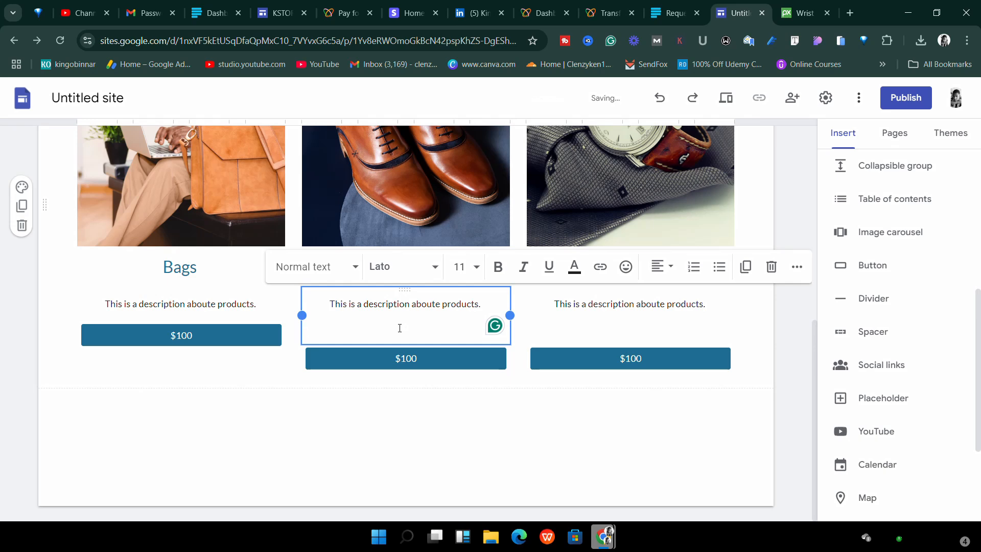
{"action": "key", "text": "BackSpace"}
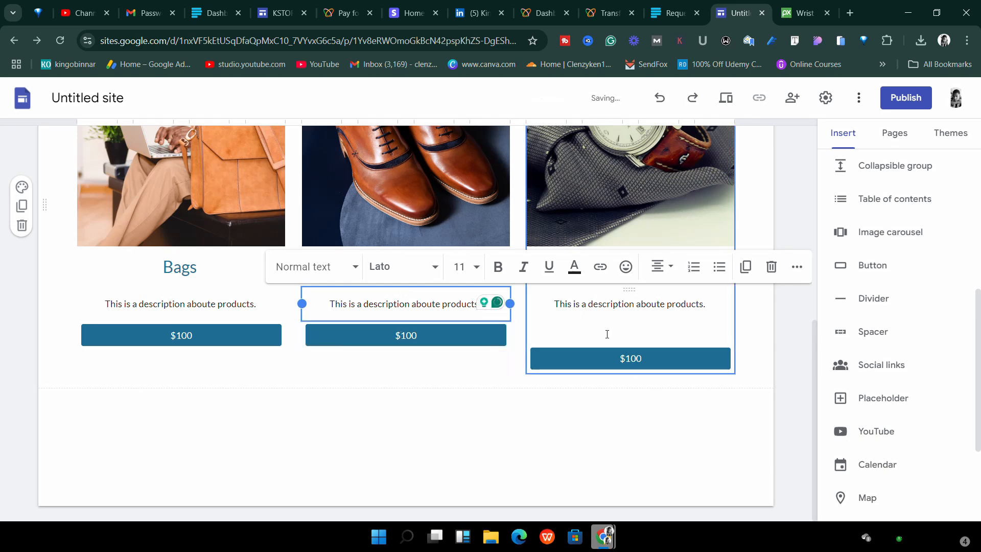
{"action": "left_click", "coordinate": [611, 336]}
{"action": "key", "text": "BackSpace"}
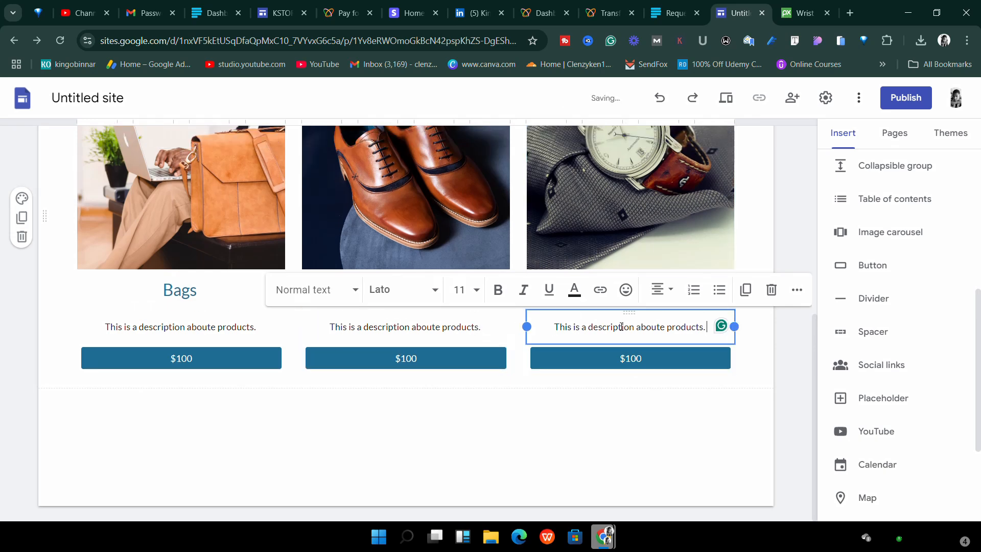
{"action": "scroll", "coordinate": [495, 423], "scroll_direction": "up", "scroll_amount": 5}
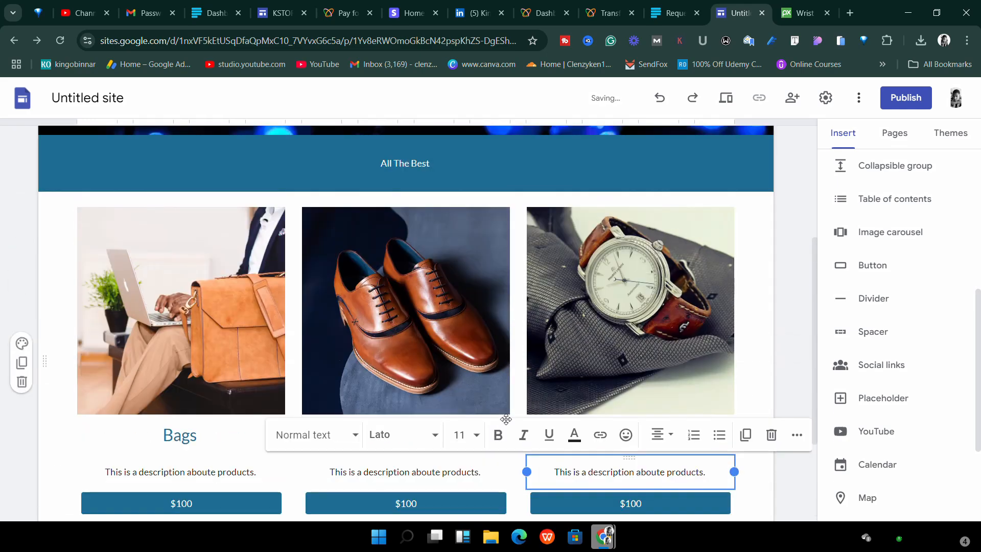
{"action": "scroll", "coordinate": [665, 305], "scroll_direction": "down", "scroll_amount": 5}
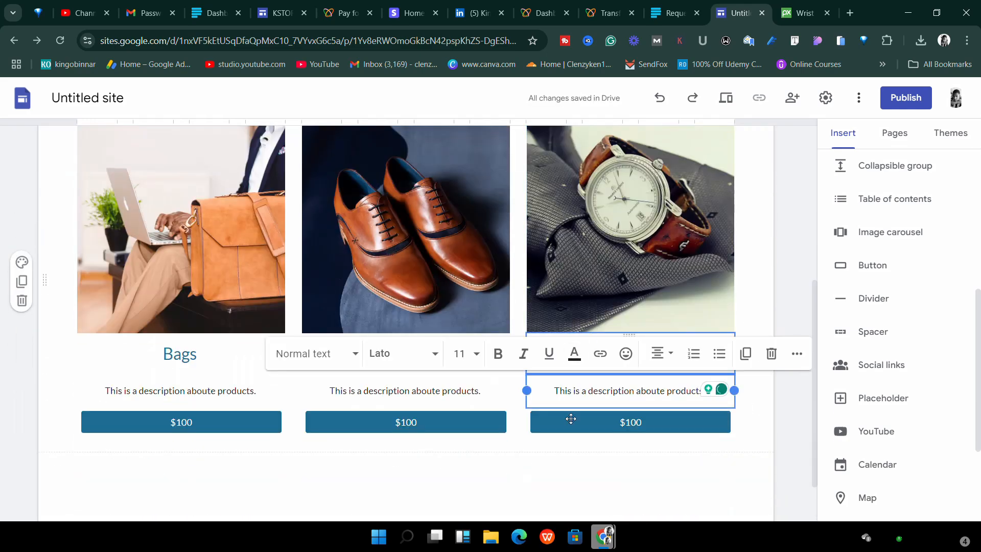
{"action": "left_click", "coordinate": [504, 475]}
{"action": "scroll", "coordinate": [516, 455], "scroll_direction": "up", "scroll_amount": 5}
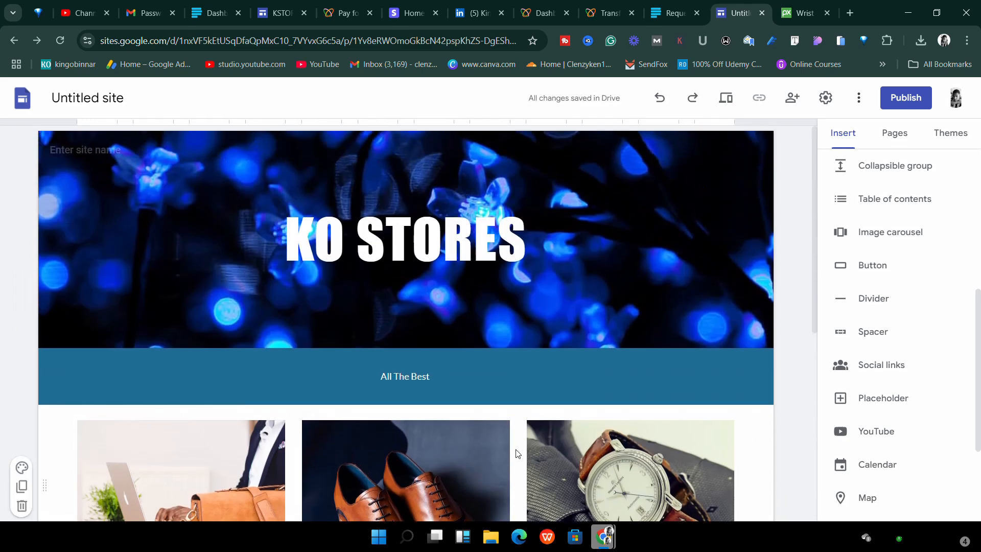
{"action": "scroll", "coordinate": [518, 357], "scroll_direction": "down", "scroll_amount": 3}
{"action": "scroll", "coordinate": [521, 271], "scroll_direction": "down", "scroll_amount": 2}
{"action": "scroll", "coordinate": [490, 296], "scroll_direction": "up", "scroll_amount": 5}
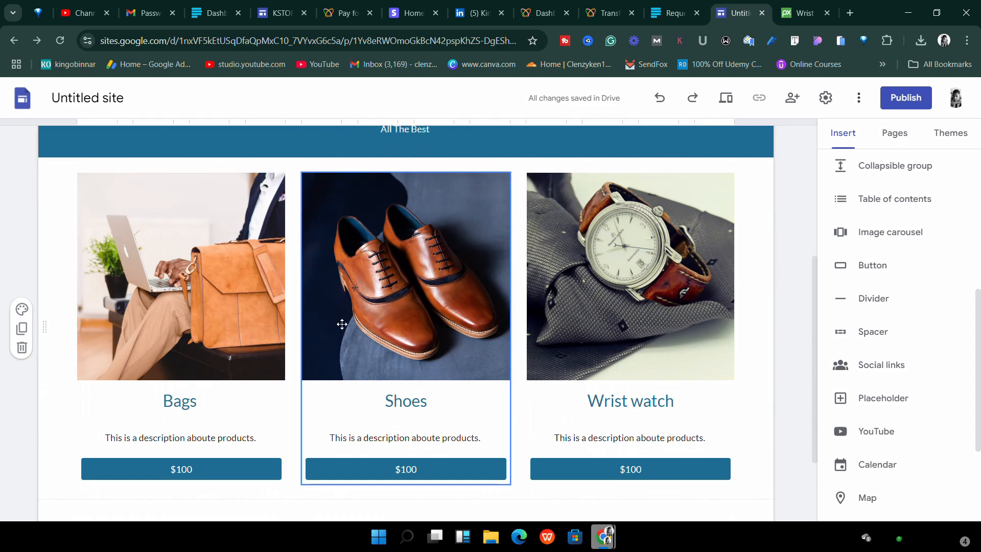
{"action": "scroll", "coordinate": [476, 308], "scroll_direction": "down", "scroll_amount": 4}
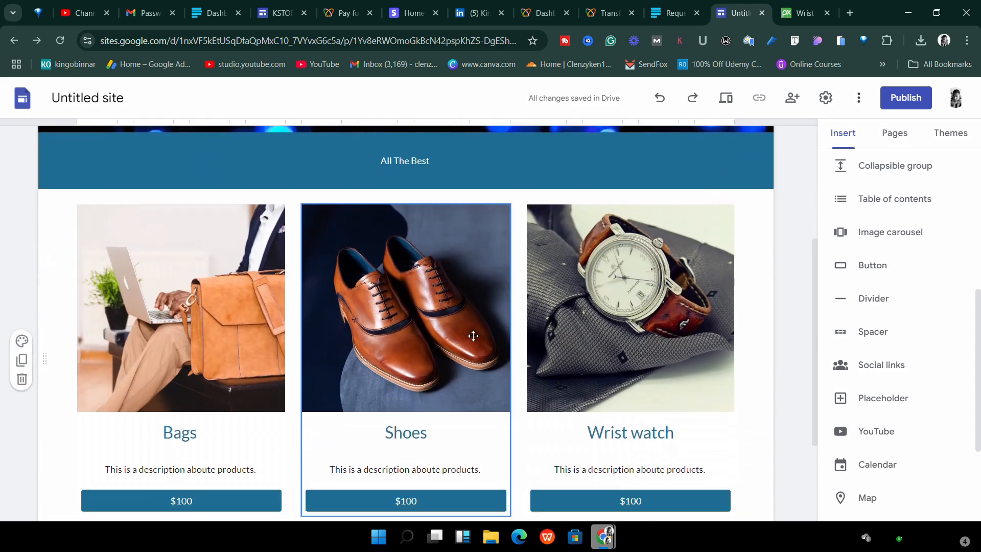
{"action": "scroll", "coordinate": [471, 337], "scroll_direction": "up", "scroll_amount": 2}
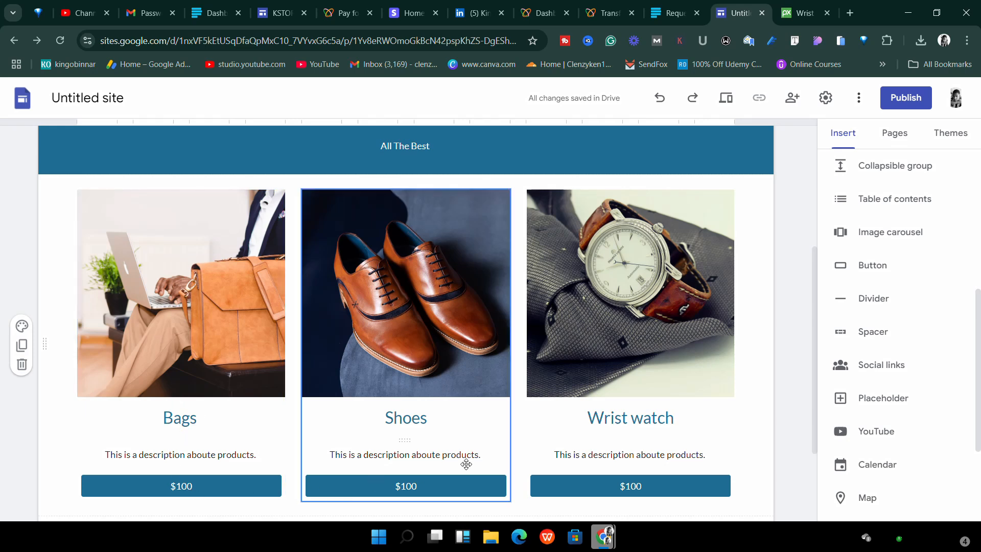
{"action": "scroll", "coordinate": [465, 464], "scroll_direction": "down", "scroll_amount": 1}
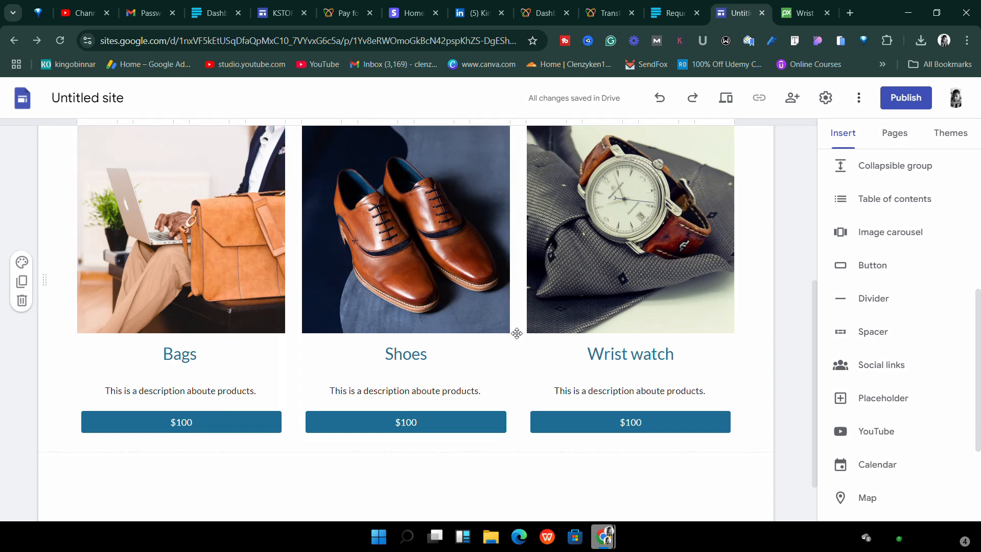
Rename the Bags button label to '$100 BUY NOW'
{"action": "left_click", "coordinate": [221, 420]}
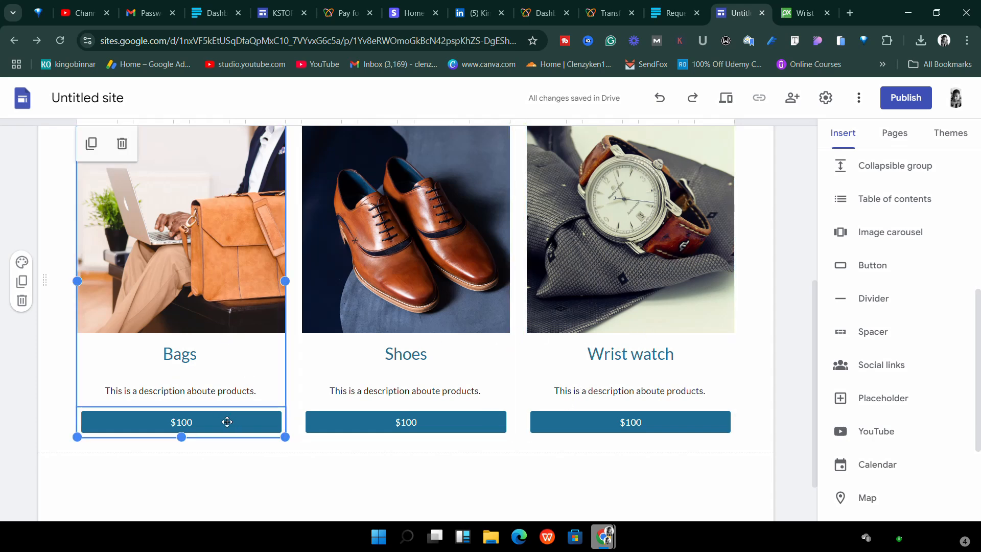
{"action": "left_click", "coordinate": [211, 385]}
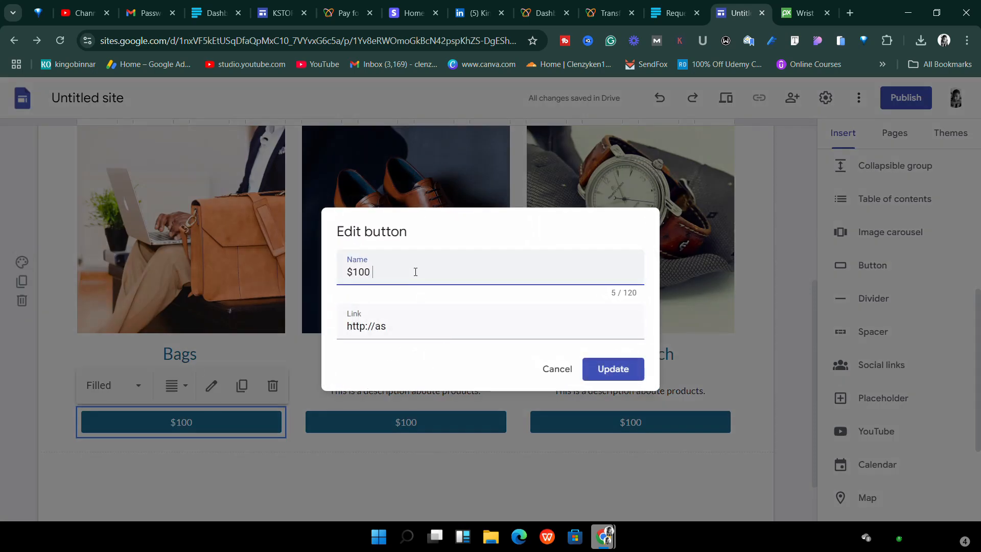
{"action": "type", "text": "BUY NOW"}
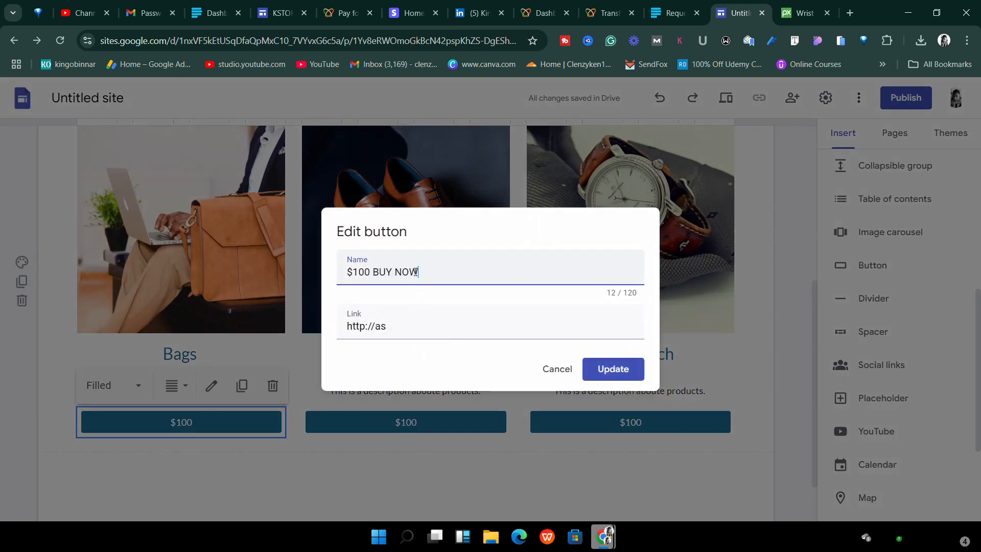
{"action": "left_click", "coordinate": [628, 367]}
{"action": "left_click", "coordinate": [438, 435]}
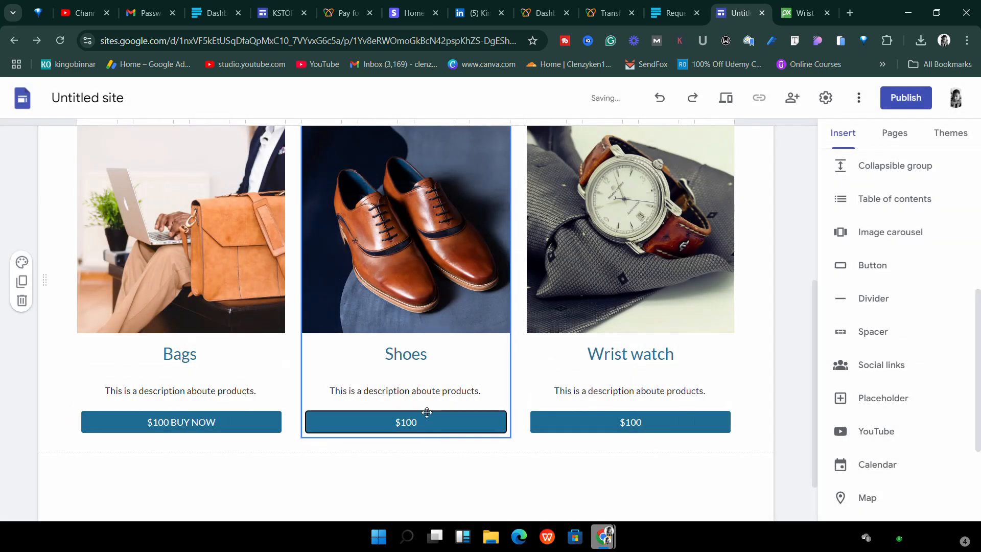
Rename the Shoes and Wrist watch button labels to '$100 BUY NOW'
{"action": "left_click", "coordinate": [433, 413]}
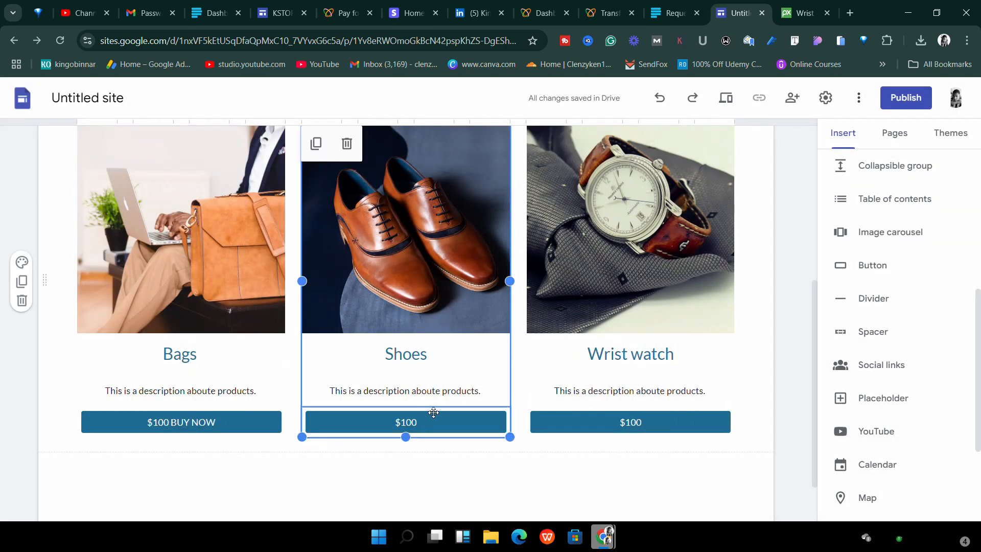
{"action": "left_click", "coordinate": [400, 423]}
{"action": "left_click", "coordinate": [434, 385]}
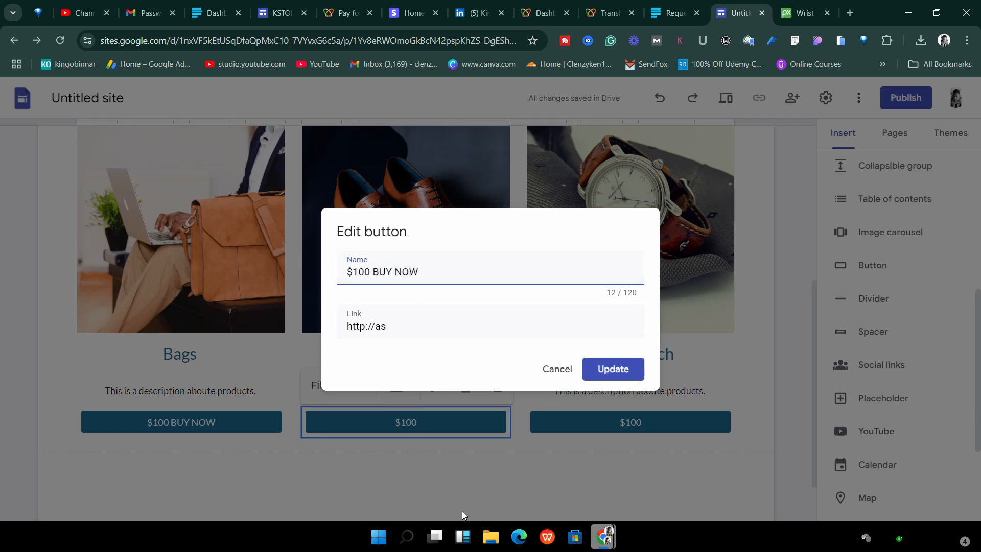
{"action": "left_click", "coordinate": [618, 360]}
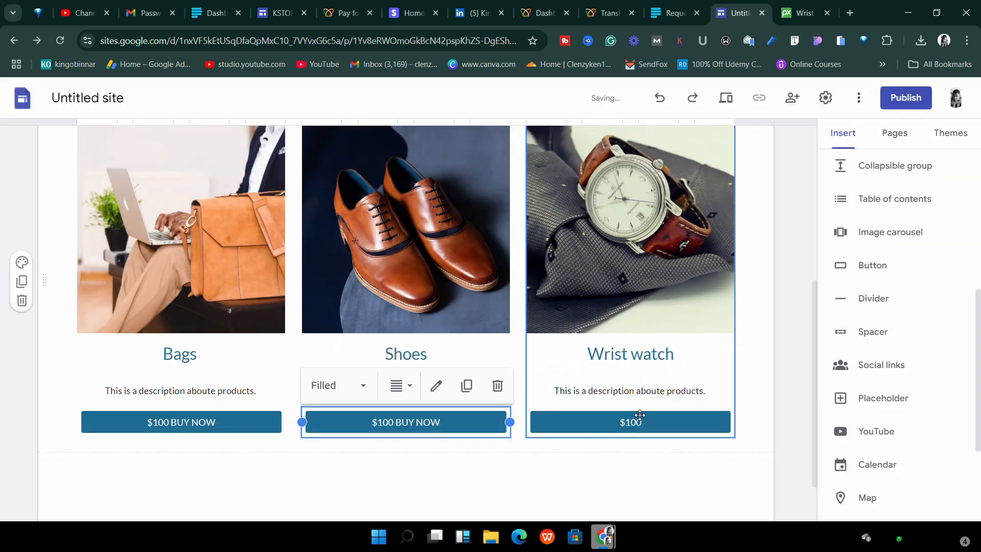
{"action": "double_click", "coordinate": [640, 415]}
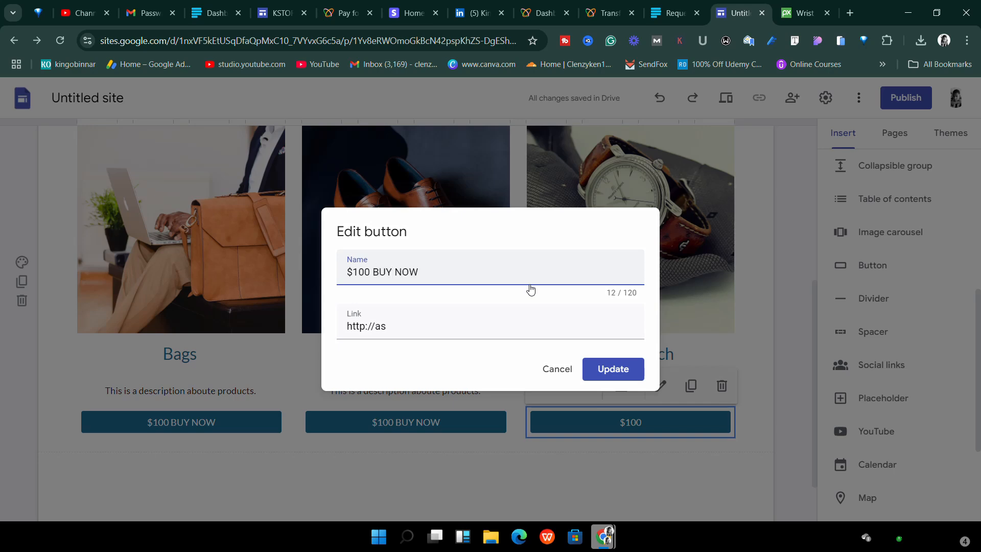
{"action": "left_click", "coordinate": [608, 366]}
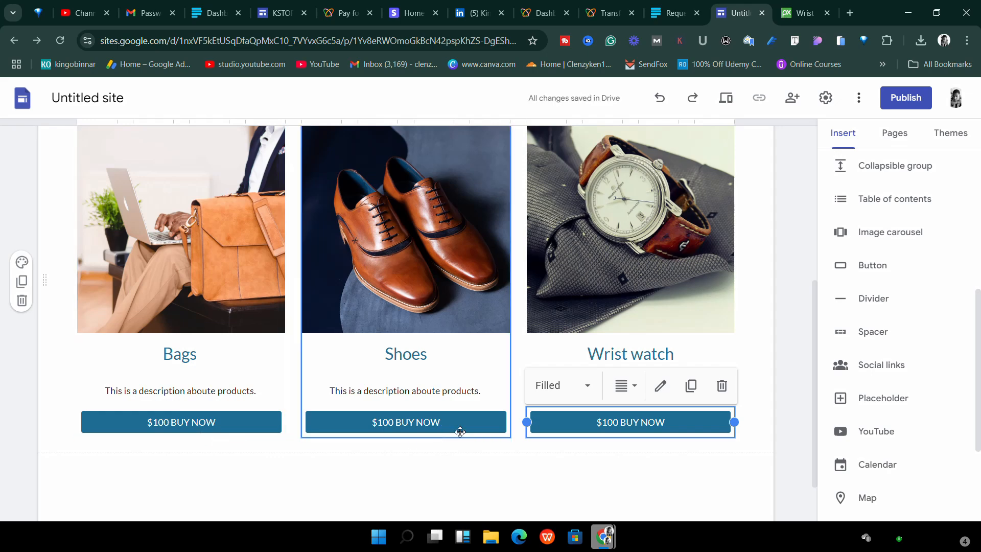
{"action": "scroll", "coordinate": [476, 418], "scroll_direction": "up", "scroll_amount": 5}
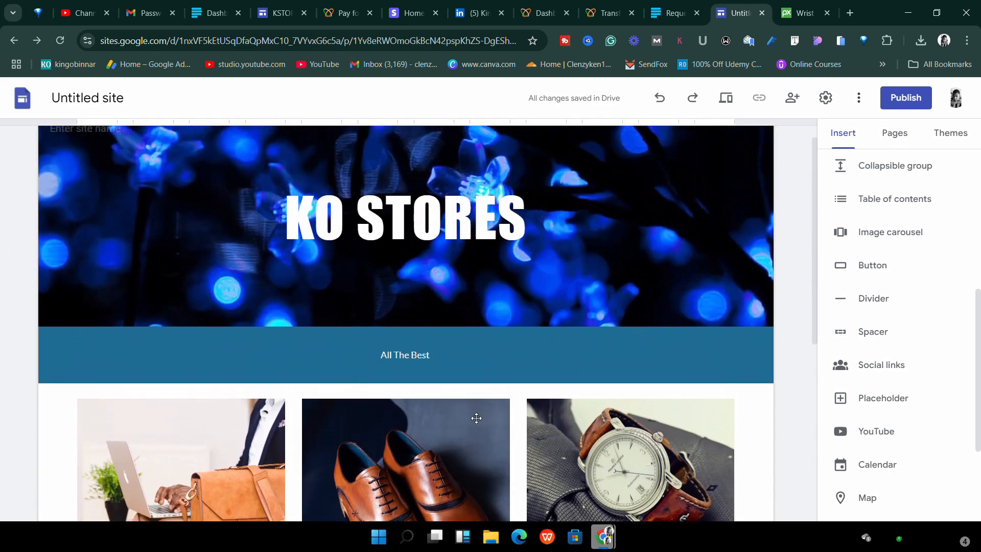
{"action": "scroll", "coordinate": [476, 417], "scroll_direction": "down", "scroll_amount": 5}
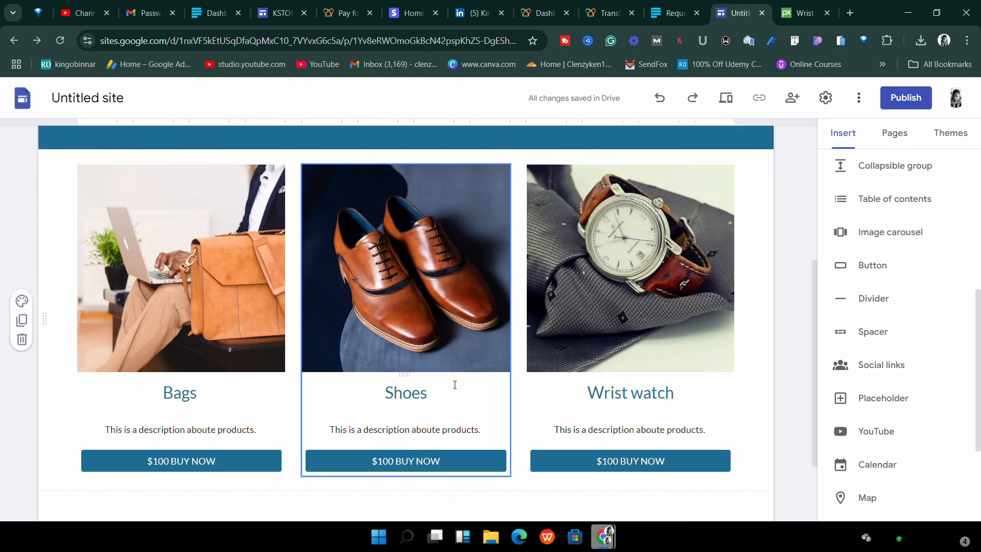
{"action": "scroll", "coordinate": [455, 384], "scroll_direction": "up", "scroll_amount": 4}
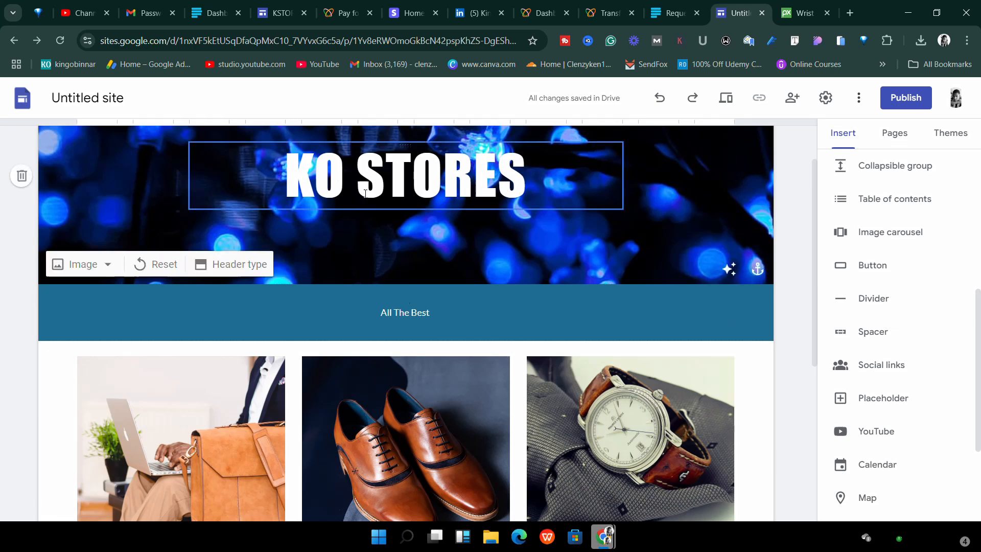
{"action": "scroll", "coordinate": [388, 245], "scroll_direction": "up", "scroll_amount": 1}
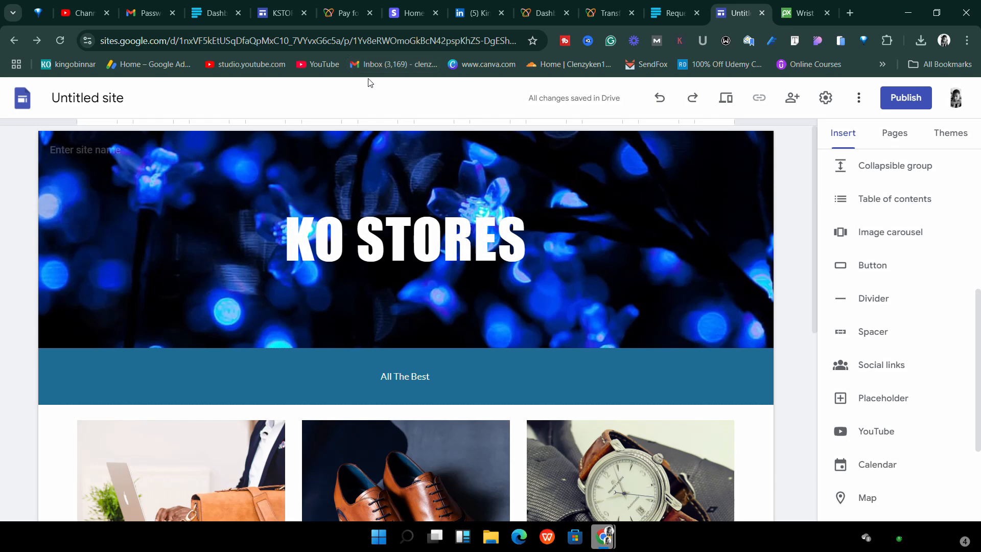
Switch between the payment page, KO STORES and editor tabs, ending on the Flutterwave dashboard home
{"action": "left_click", "coordinate": [340, 11]}
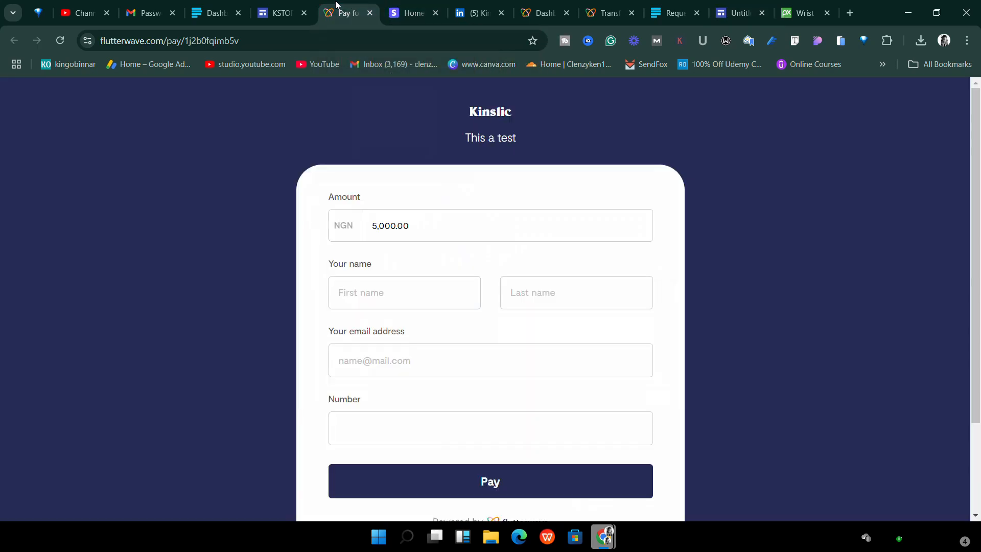
{"action": "left_click", "coordinate": [281, 12]}
{"action": "left_click", "coordinate": [736, 12]}
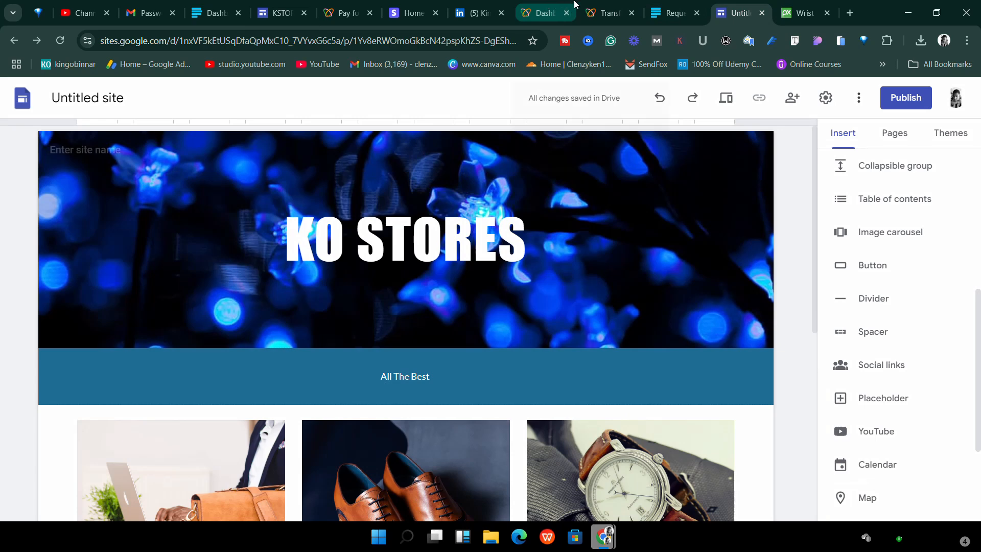
{"action": "mouse_move", "coordinate": [596, 10]}
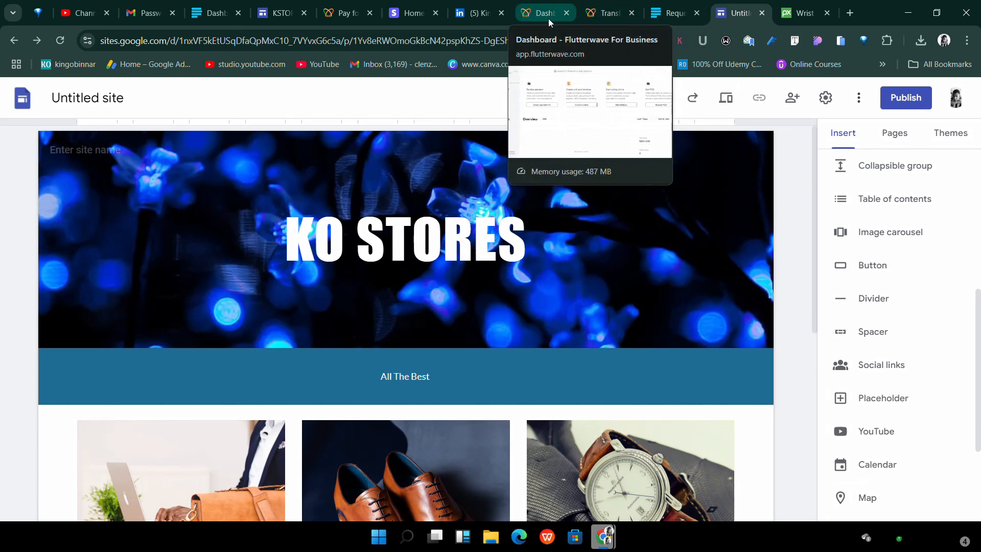
{"action": "left_click", "coordinate": [533, 15]}
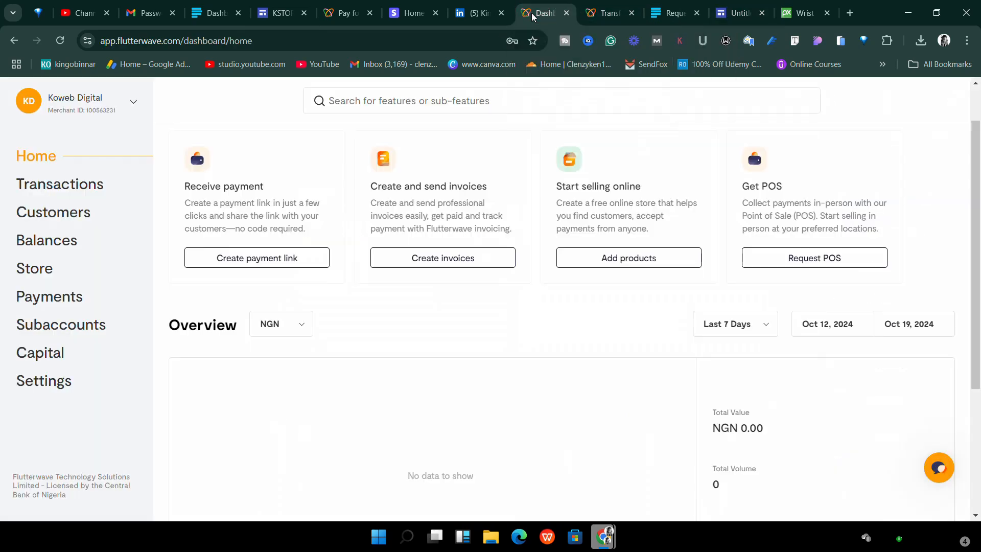
{"action": "left_click", "coordinate": [603, 10]}
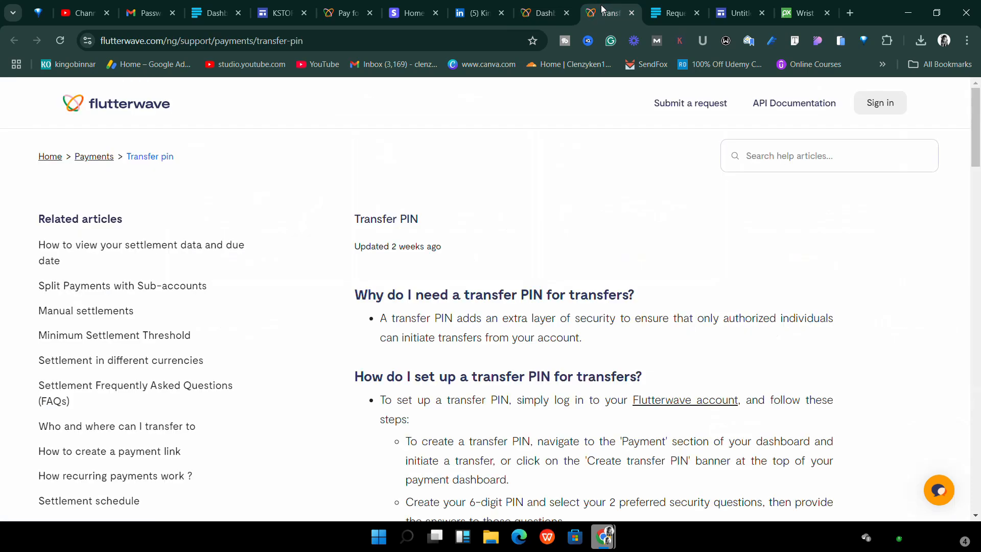
{"action": "left_click", "coordinate": [544, 15]}
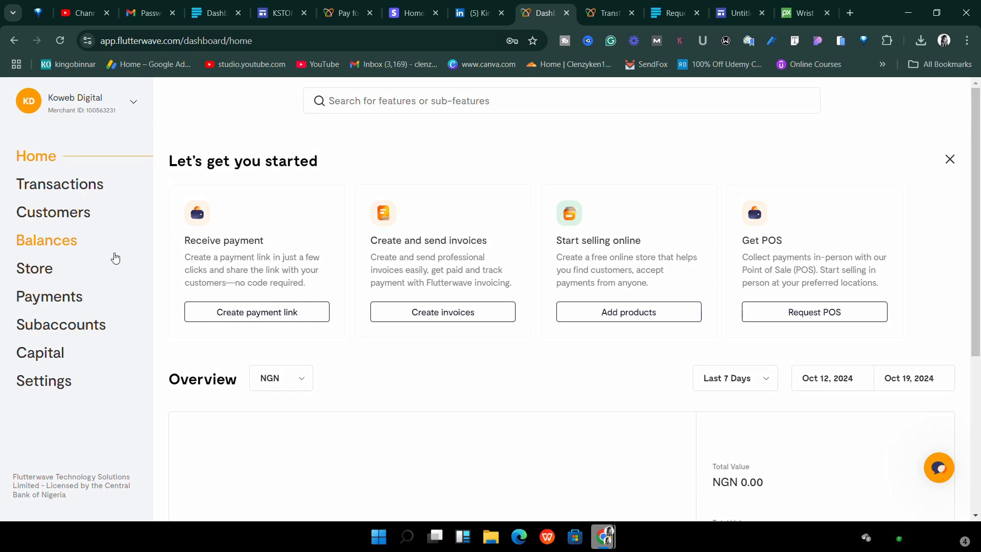
Go to Payments > Payment links, where the expired session falls back to login
{"action": "left_click", "coordinate": [61, 305]}
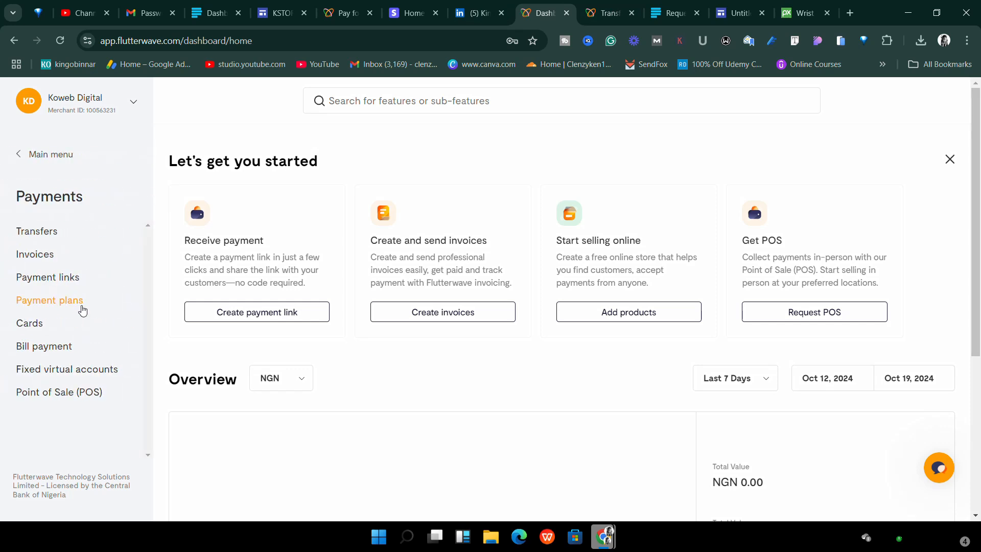
{"action": "left_click", "coordinate": [57, 280]}
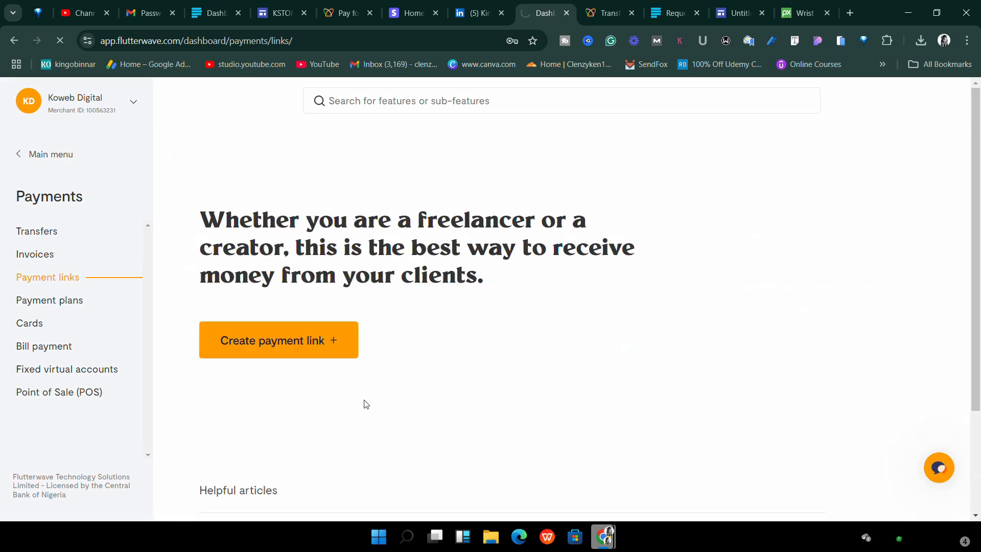
{"action": "scroll", "coordinate": [337, 396], "scroll_direction": "down", "scroll_amount": 3}
{"action": "scroll", "coordinate": [297, 398], "scroll_direction": "up", "scroll_amount": 3}
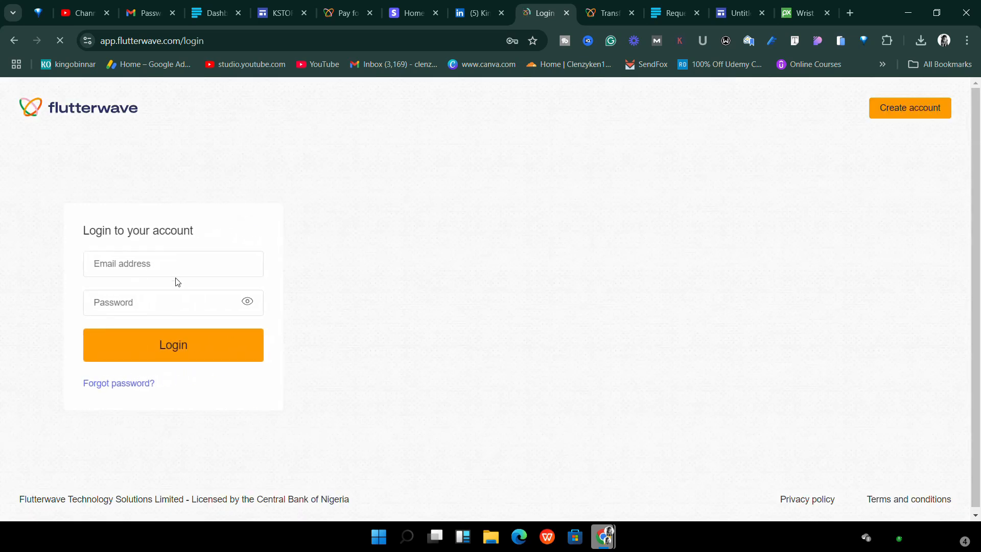
Log in with the saved credentials and choose the Koweb Digital business account
{"action": "left_click", "coordinate": [183, 272]}
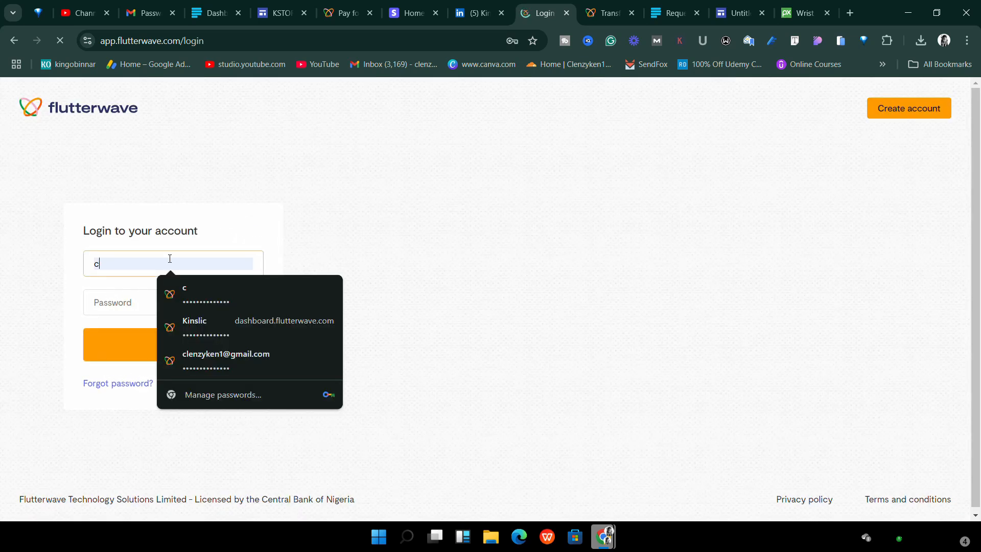
{"action": "left_click", "coordinate": [144, 307]}
{"action": "left_click", "coordinate": [136, 267]}
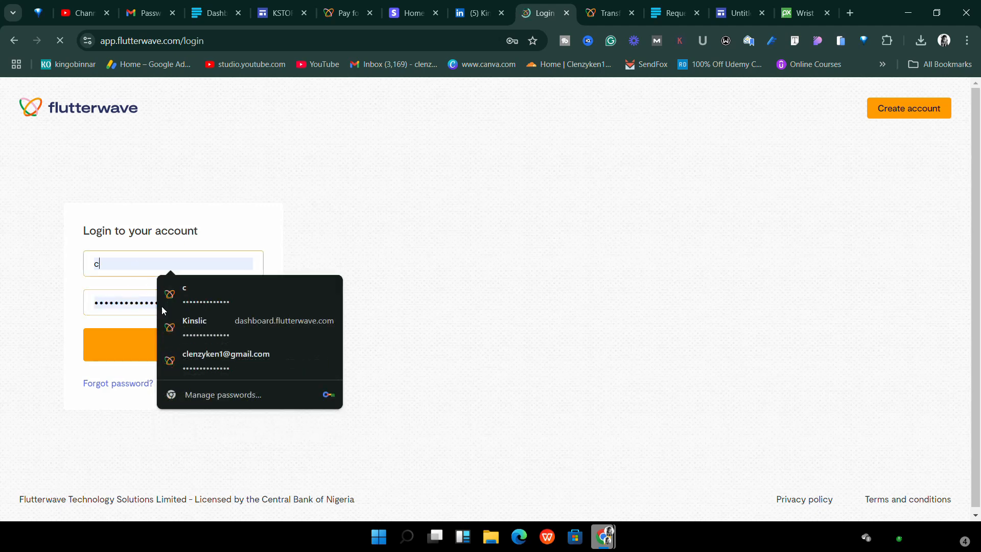
{"action": "left_click", "coordinate": [185, 357]}
{"action": "left_click", "coordinate": [171, 347]}
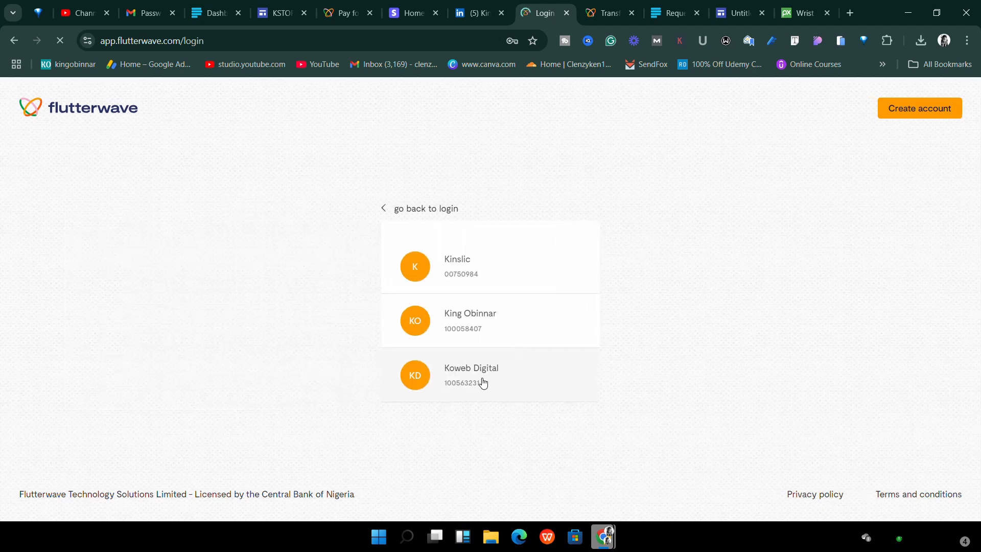
{"action": "left_click", "coordinate": [481, 383]}
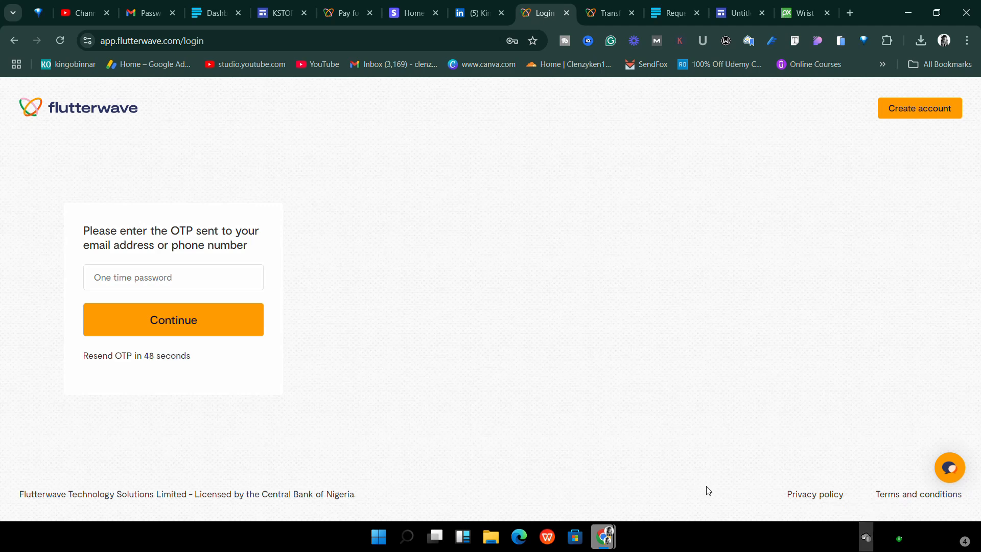
Enter the one-time verification code to finish signing in
{"action": "left_click", "coordinate": [187, 276]}
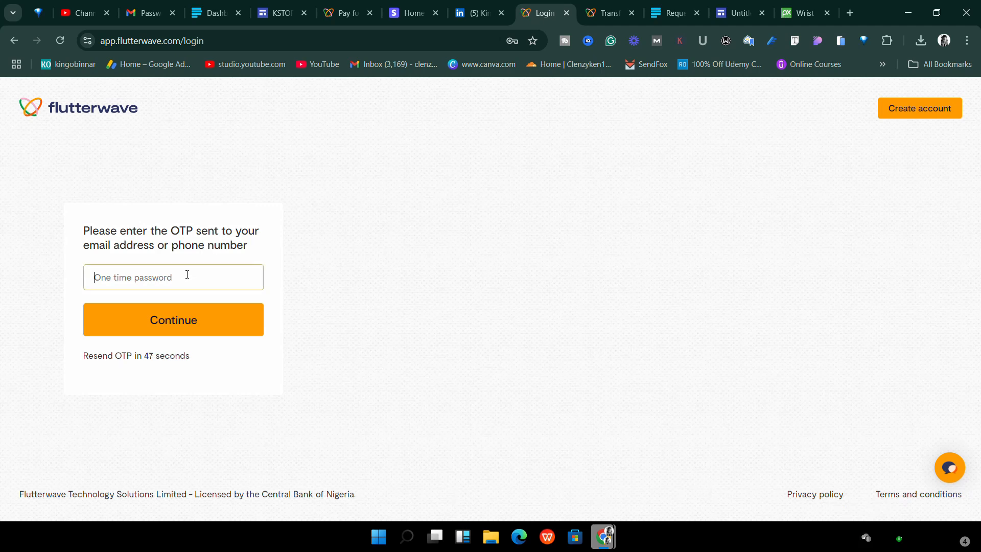
{"action": "key", "text": "Return"}
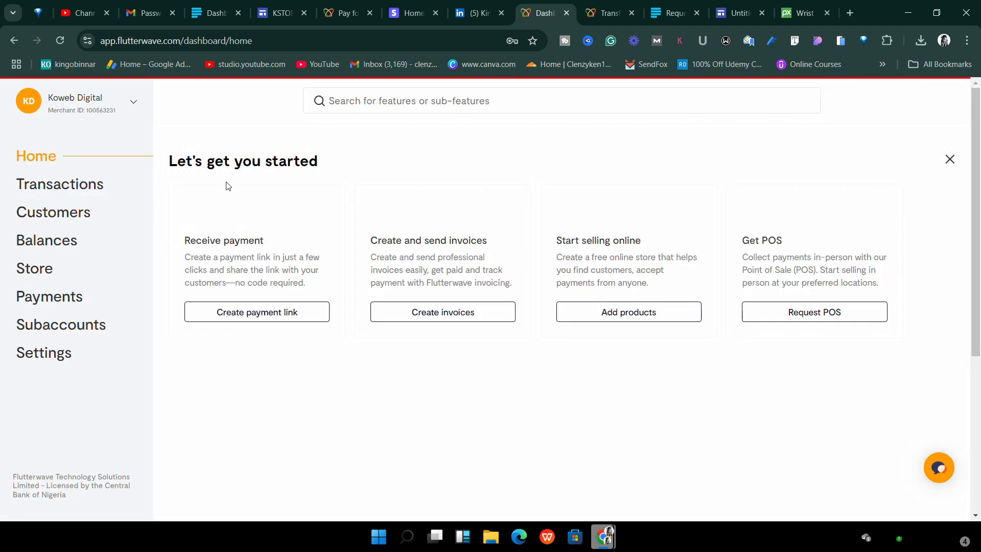
Start a new single-charge payment link from the Payment links page
{"action": "left_click", "coordinate": [47, 292]}
{"action": "left_click", "coordinate": [75, 277]}
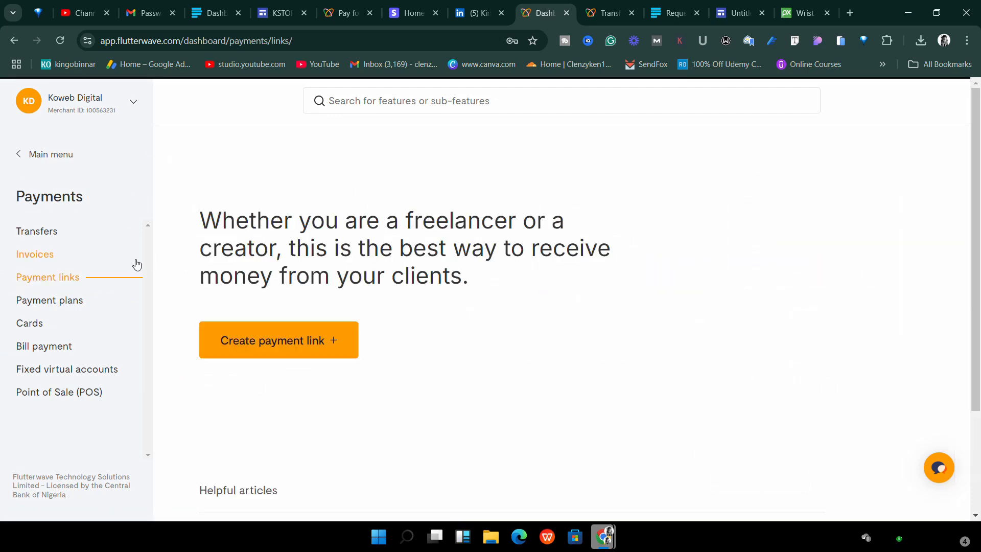
{"action": "scroll", "coordinate": [285, 331], "scroll_direction": "down", "scroll_amount": 2}
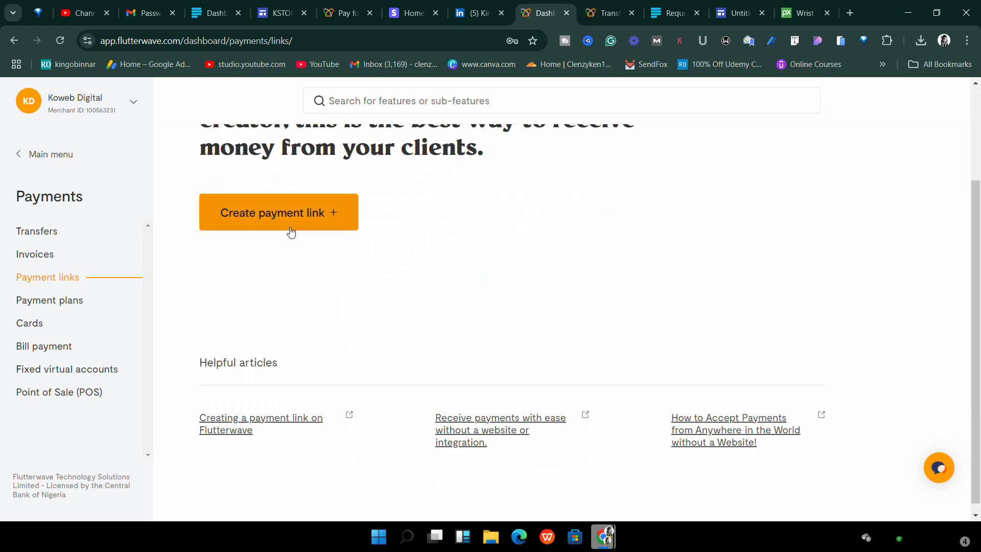
{"action": "left_click", "coordinate": [297, 232]}
{"action": "scroll", "coordinate": [403, 313], "scroll_direction": "down", "scroll_amount": 1}
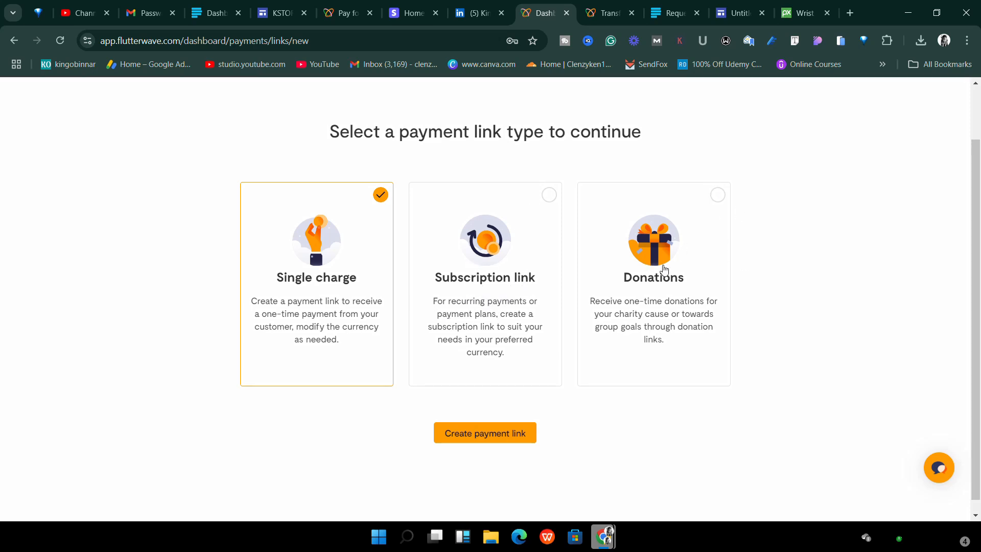
{"action": "left_click", "coordinate": [485, 444]}
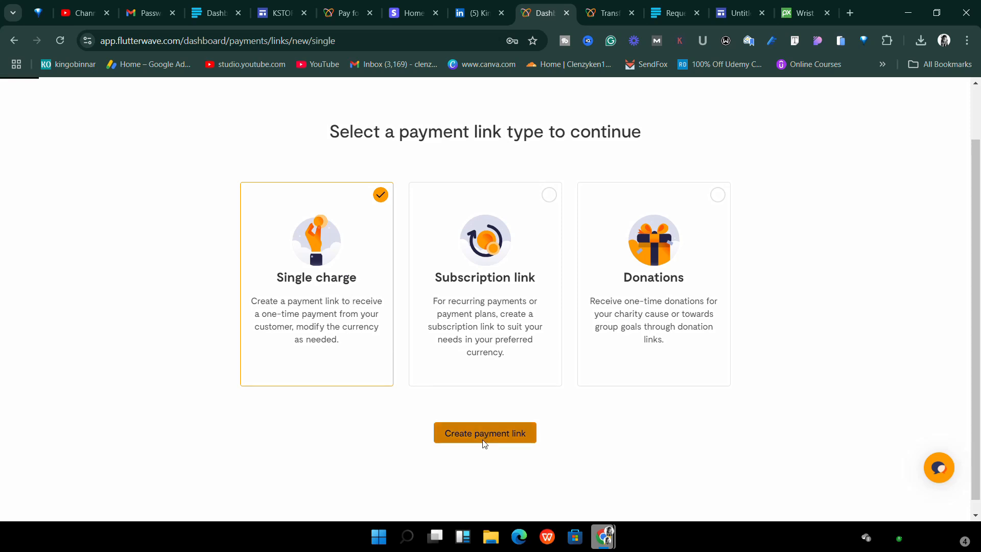
Name the payment page 'Bags', then select the existing pay page's URL
{"action": "left_click", "coordinate": [149, 195]}
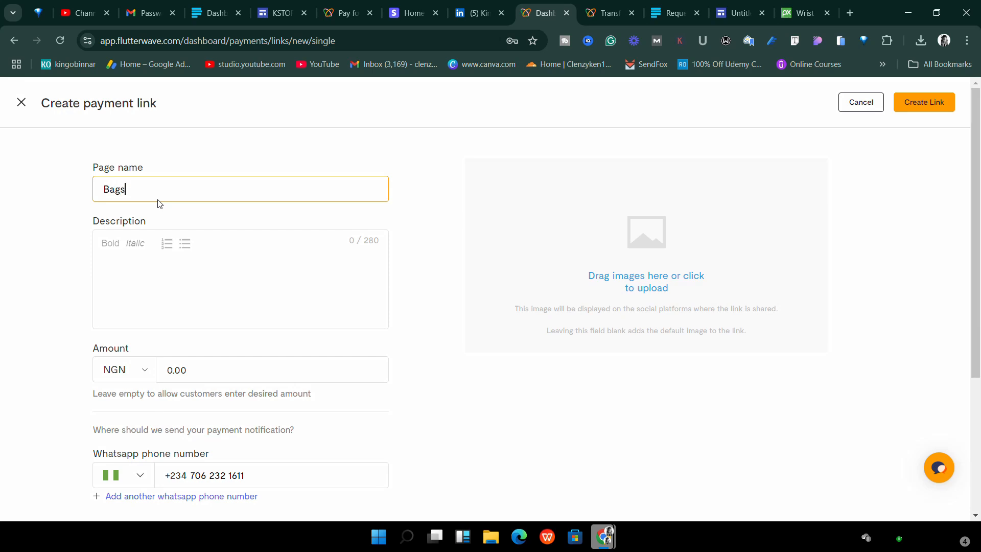
{"action": "left_click", "coordinate": [143, 262]}
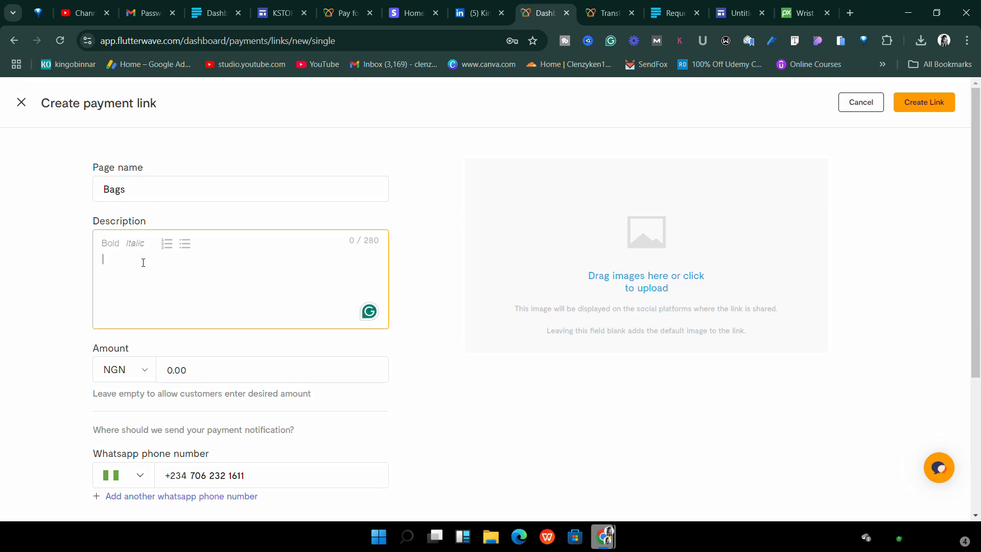
{"action": "scroll", "coordinate": [142, 322], "scroll_direction": "down", "scroll_amount": 1}
{"action": "scroll", "coordinate": [133, 286], "scroll_direction": "down", "scroll_amount": 2}
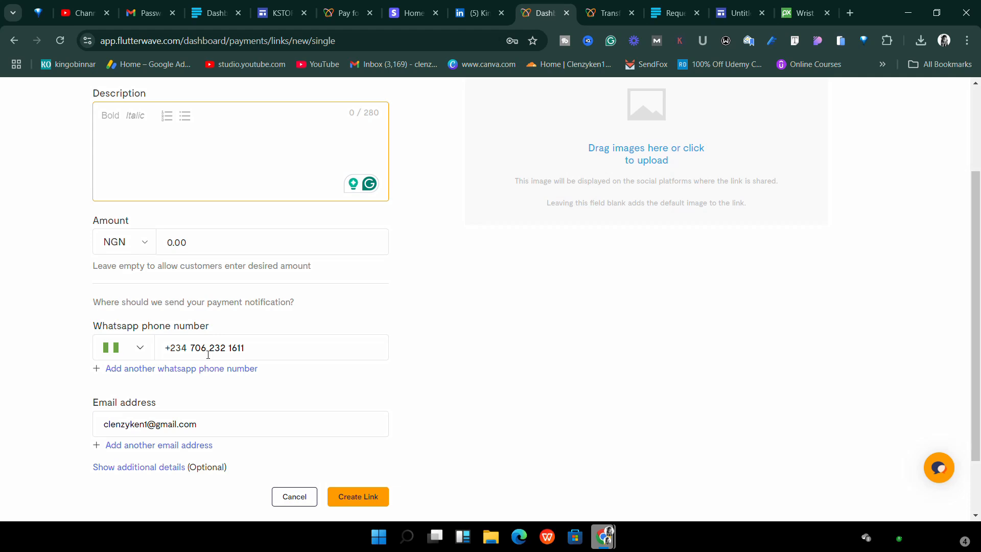
{"action": "scroll", "coordinate": [200, 387], "scroll_direction": "down", "scroll_amount": 2}
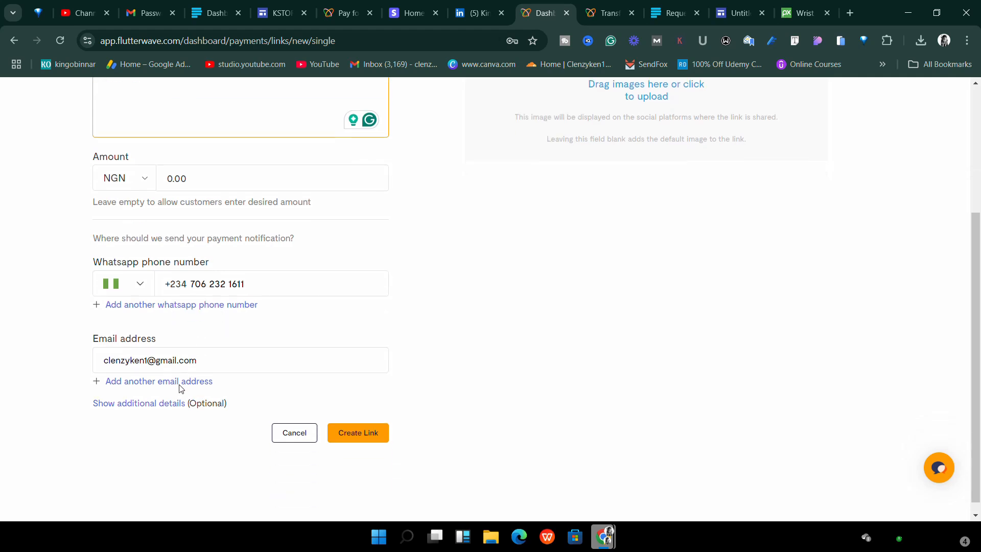
{"action": "scroll", "coordinate": [180, 388], "scroll_direction": "down", "scroll_amount": 1}
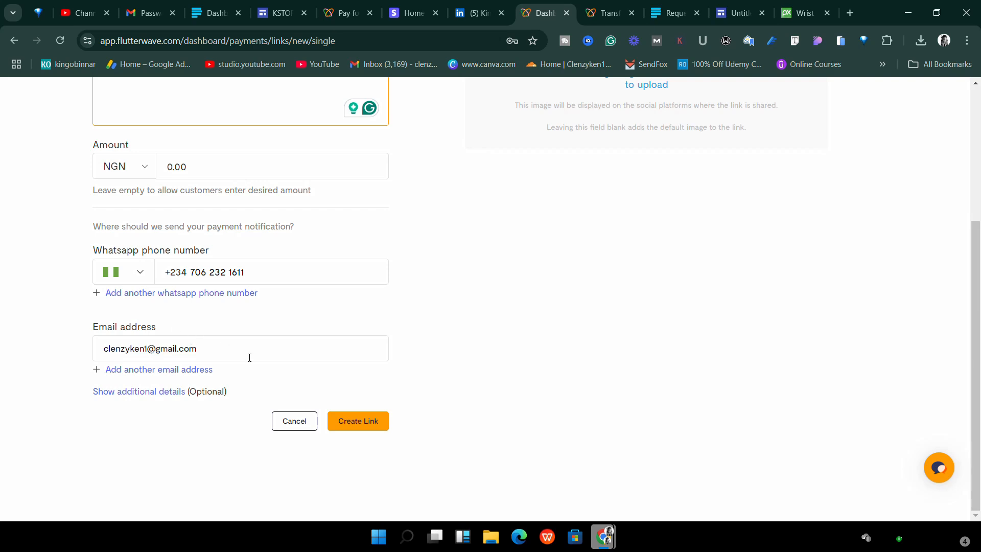
{"action": "scroll", "coordinate": [250, 357], "scroll_direction": "up", "scroll_amount": 4}
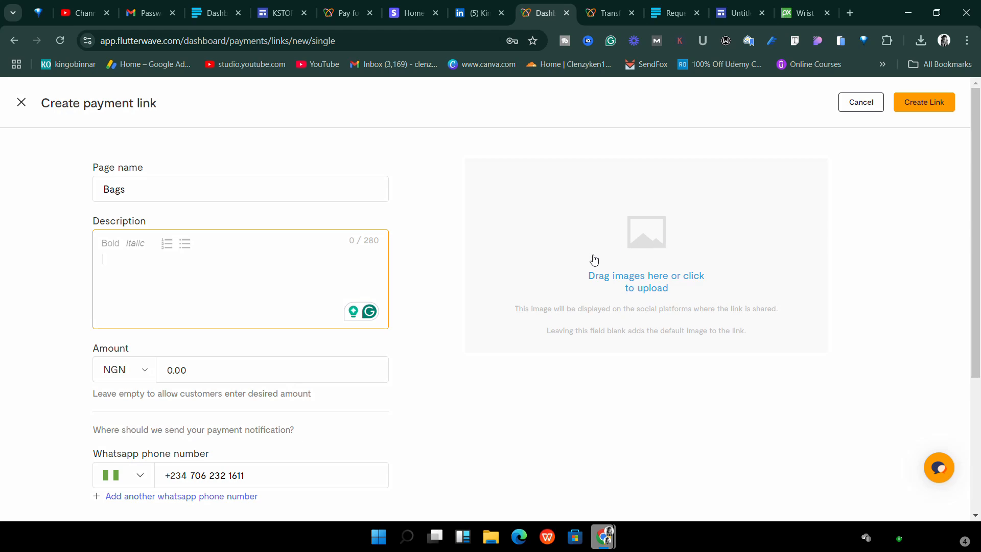
{"action": "scroll", "coordinate": [554, 283], "scroll_direction": "down", "scroll_amount": 4}
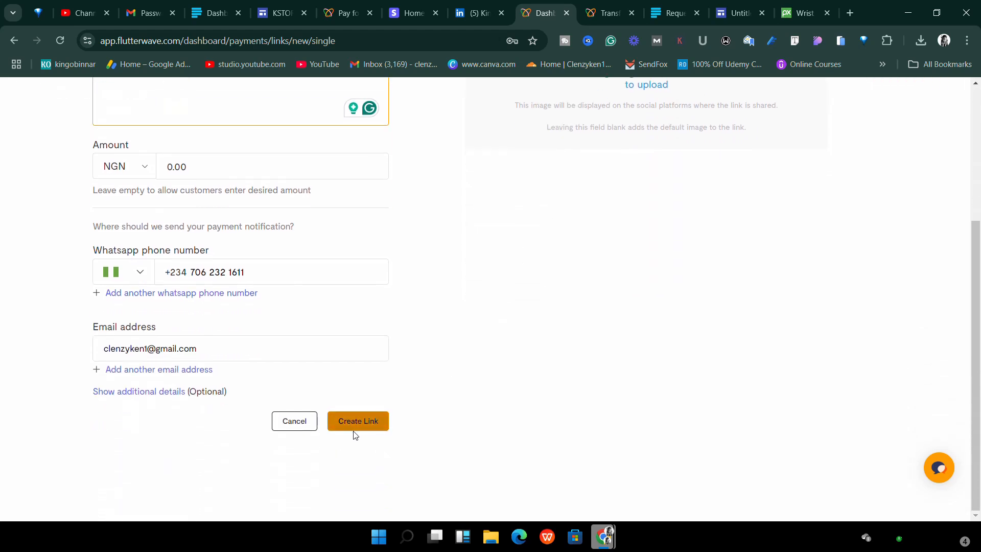
{"action": "scroll", "coordinate": [307, 352], "scroll_direction": "up", "scroll_amount": 4}
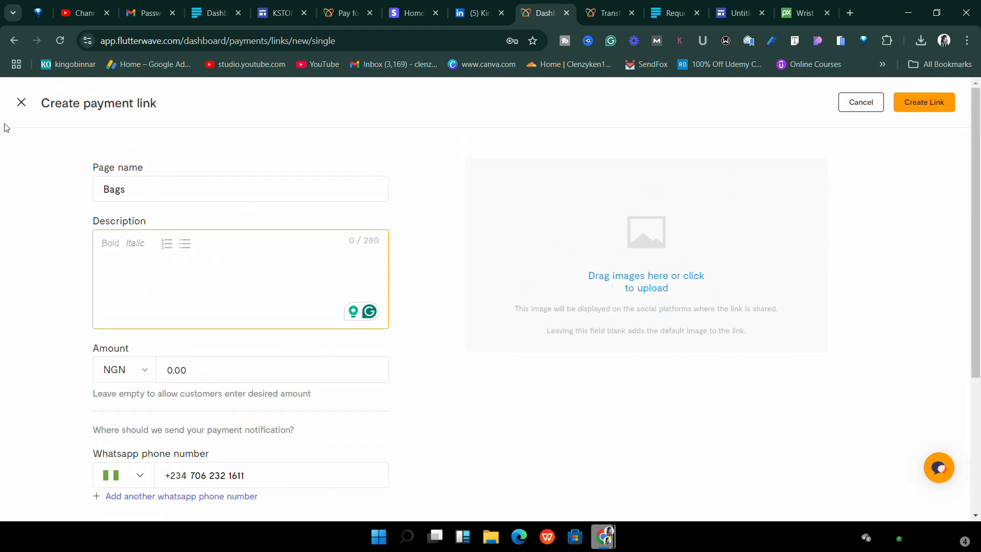
{"action": "left_click", "coordinate": [368, 4]}
{"action": "left_click", "coordinate": [232, 41]}
Copy the Flutterwave pay page URL and return to the Google Sites editor
{"action": "right_click", "coordinate": [232, 43]}
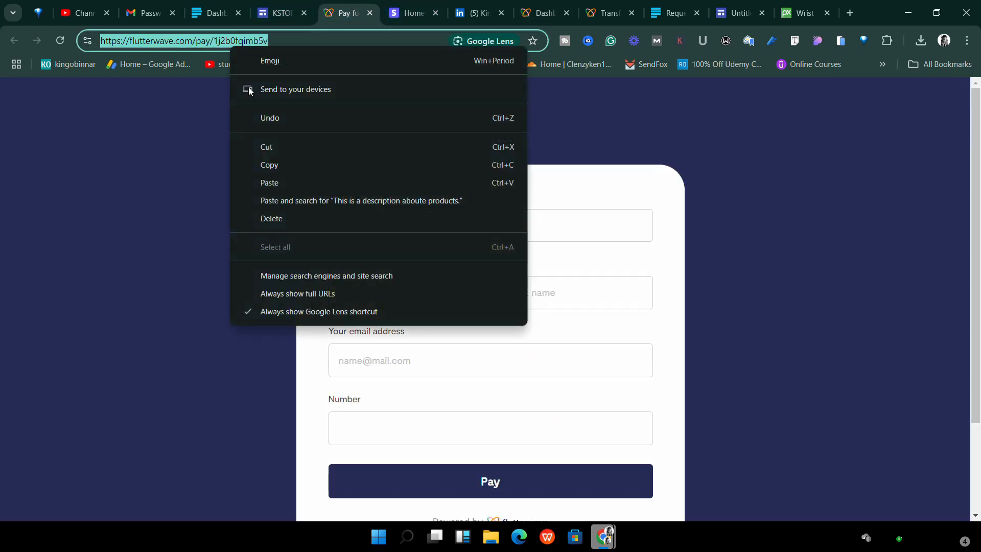
{"action": "left_click", "coordinate": [273, 165]}
{"action": "left_click", "coordinate": [281, 12]}
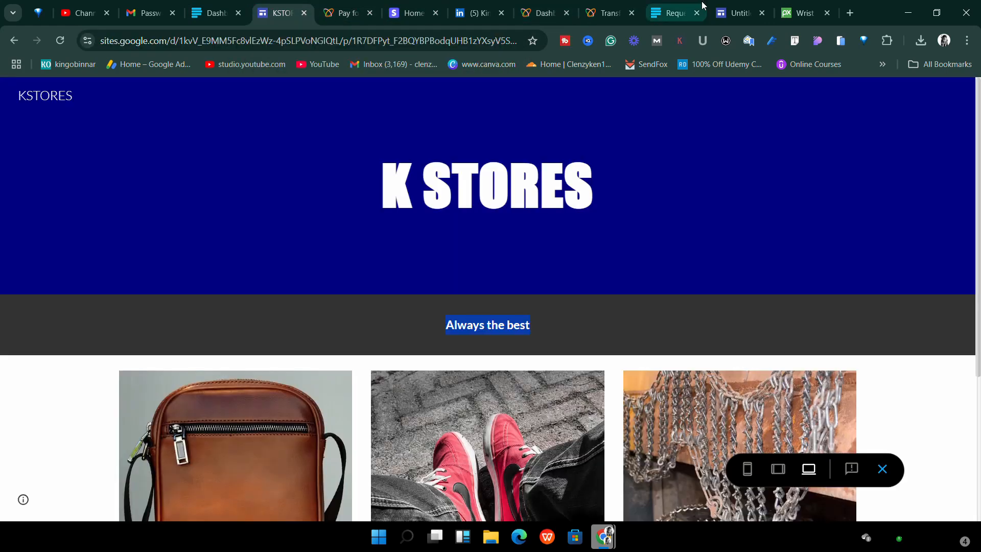
{"action": "left_click", "coordinate": [730, 12]}
{"action": "scroll", "coordinate": [333, 293], "scroll_direction": "down", "scroll_amount": 6}
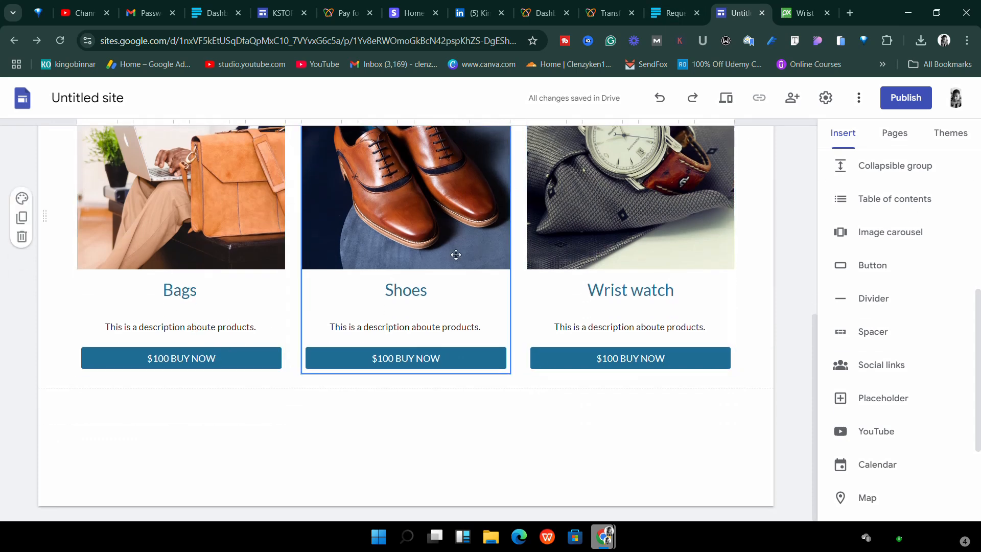
{"action": "left_click", "coordinate": [228, 357]}
{"action": "left_click", "coordinate": [191, 360]}
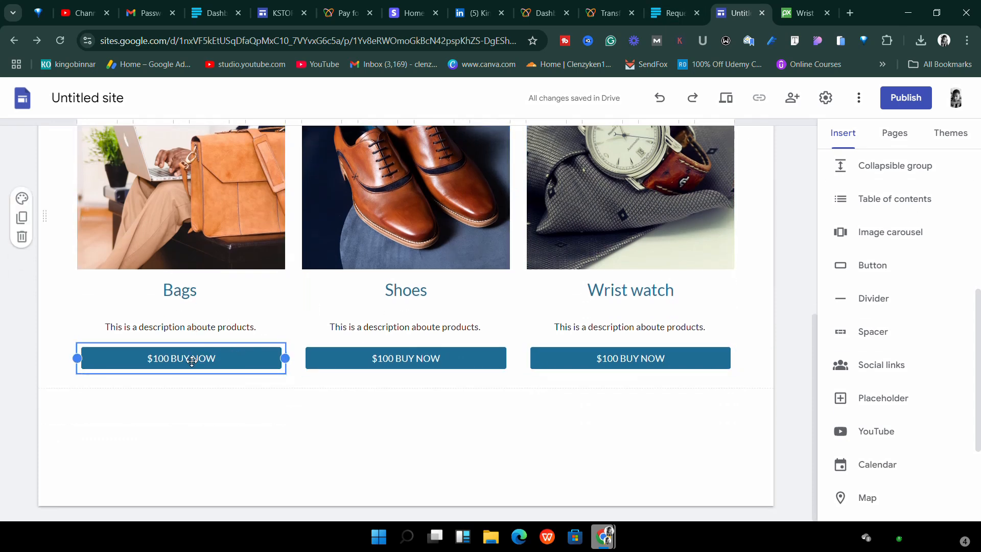
{"action": "left_click", "coordinate": [211, 321]}
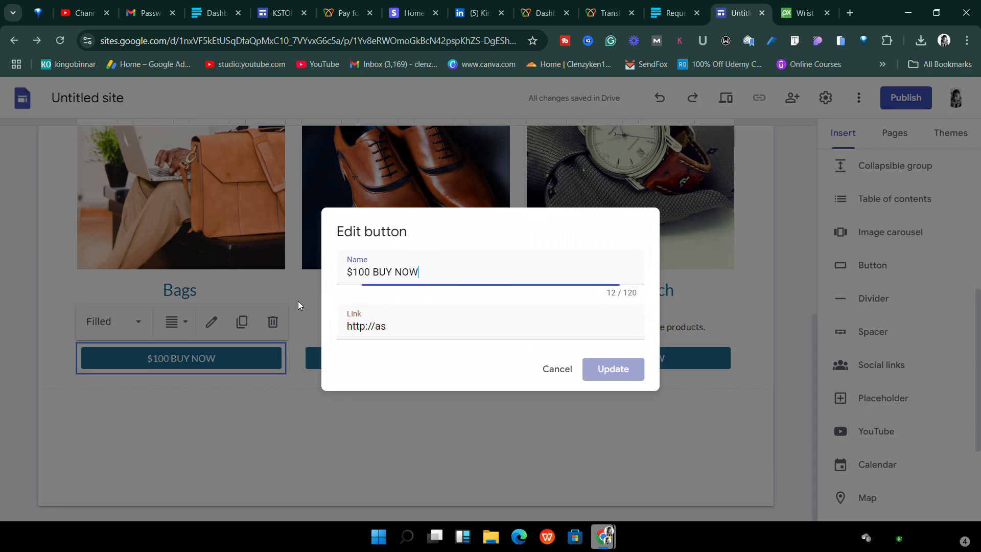
{"action": "triple_click", "coordinate": [384, 329]}
{"action": "right_click", "coordinate": [384, 330]}
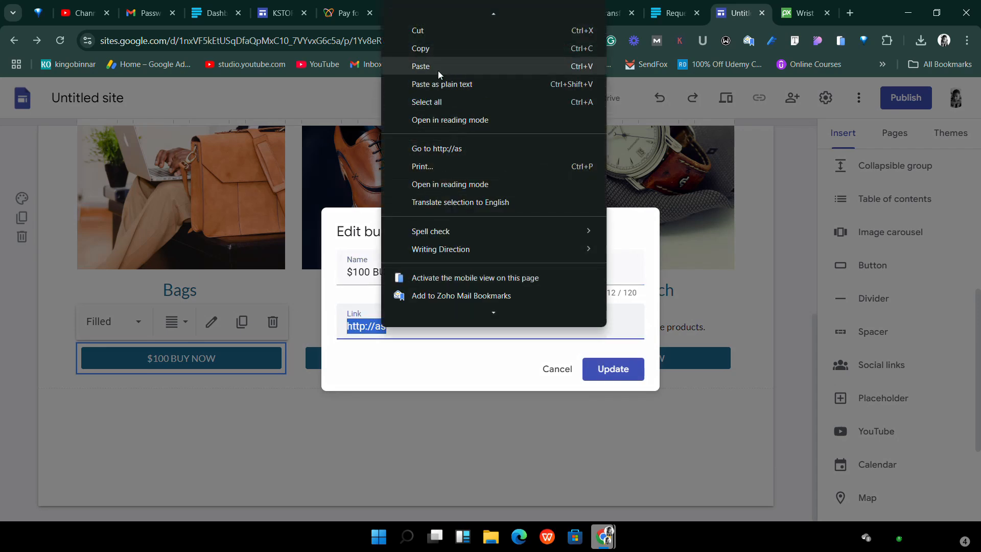
{"action": "left_click", "coordinate": [437, 67]}
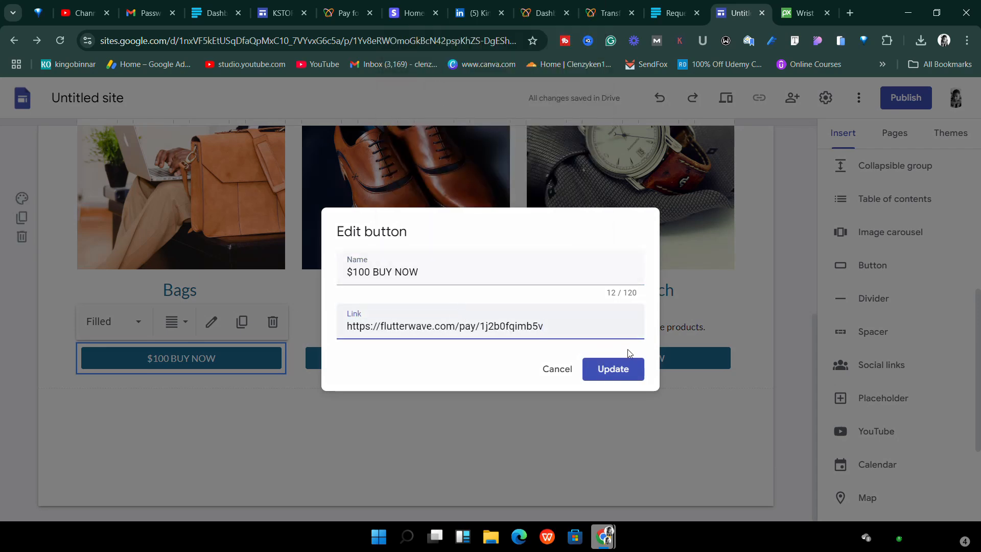
{"action": "left_click", "coordinate": [629, 370]}
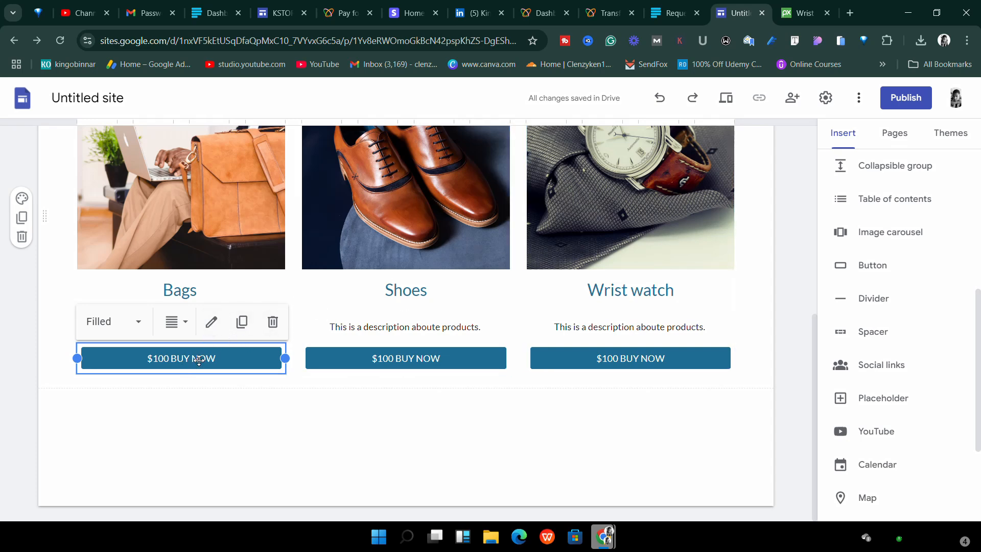
{"action": "left_click", "coordinate": [409, 361]}
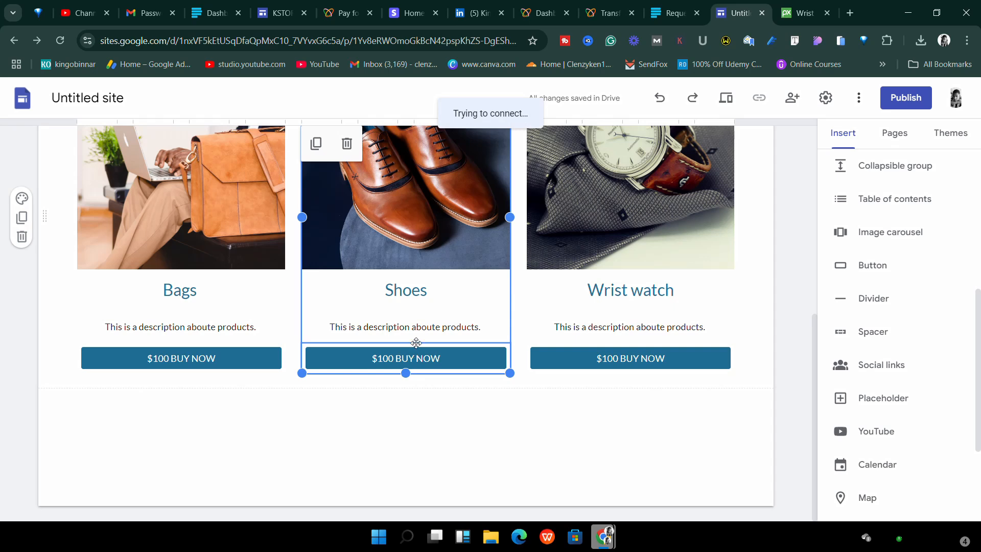
{"action": "left_click", "coordinate": [416, 341]}
{"action": "left_click", "coordinate": [415, 356]}
{"action": "left_click", "coordinate": [421, 350]}
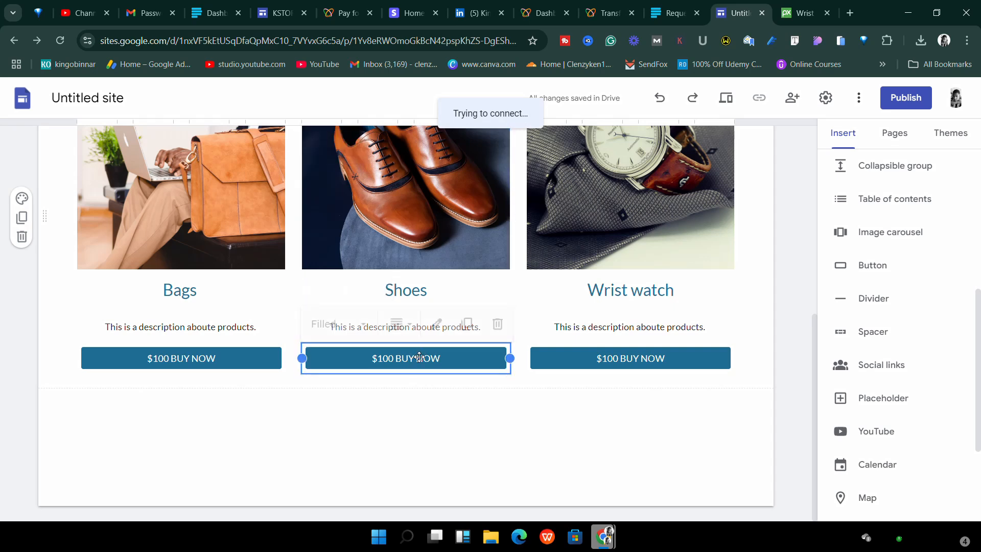
{"action": "left_click", "coordinate": [435, 322]}
{"action": "left_click", "coordinate": [418, 334]}
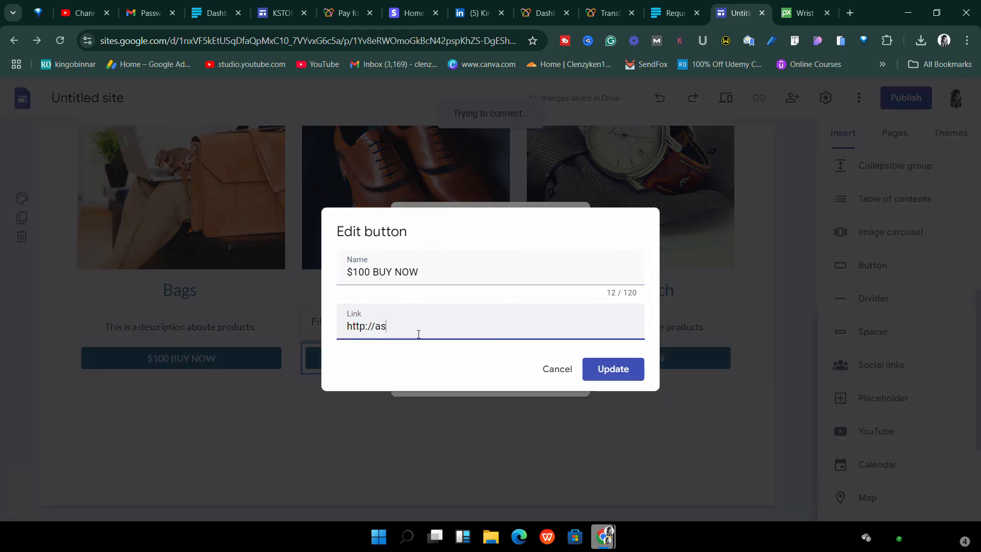
{"action": "double_click", "coordinate": [391, 326]}
{"action": "triple_click", "coordinate": [391, 326]}
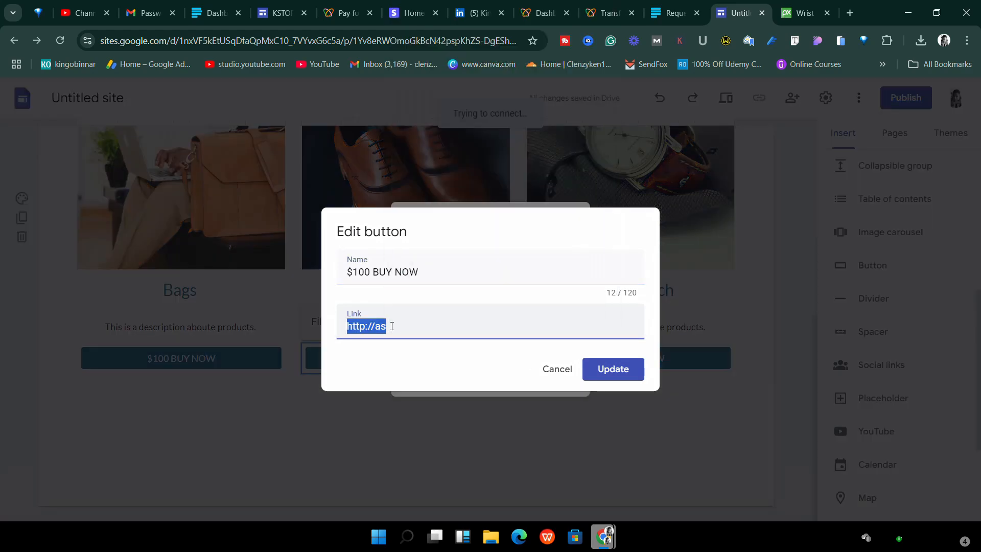
{"action": "right_click", "coordinate": [391, 326]}
{"action": "left_click", "coordinate": [432, 82]}
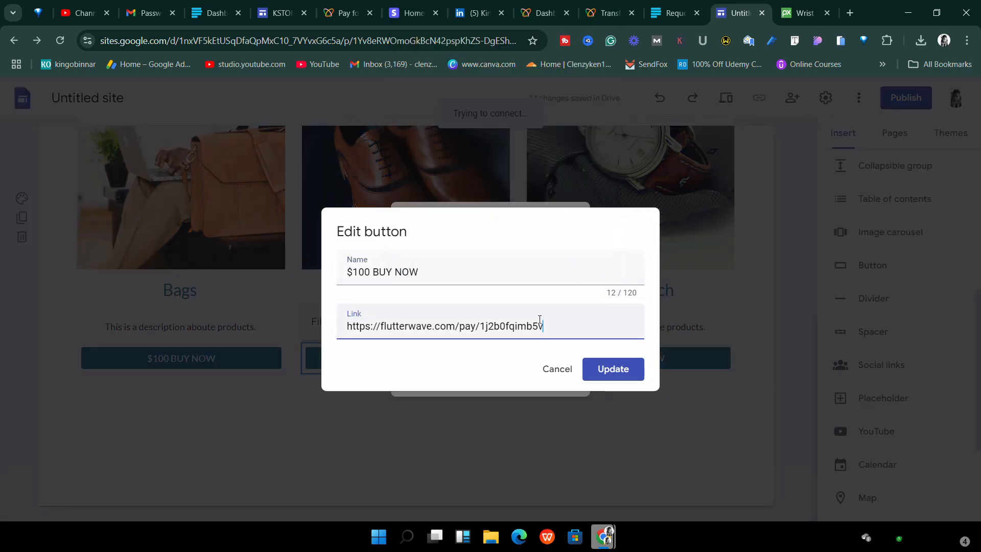
{"action": "left_click", "coordinate": [596, 368]}
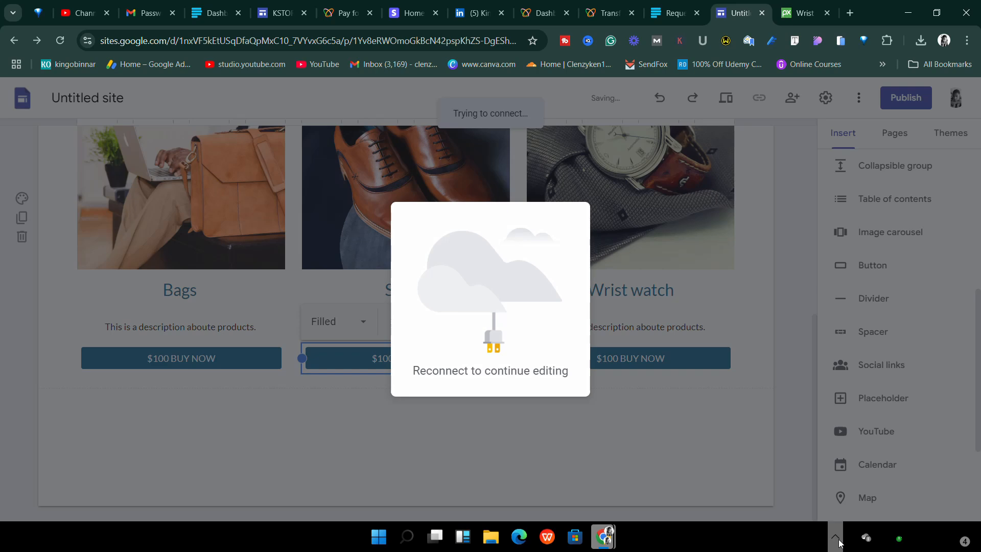
Operate items in the lower-right corner of the screen
{"action": "left_click", "coordinate": [836, 537]}
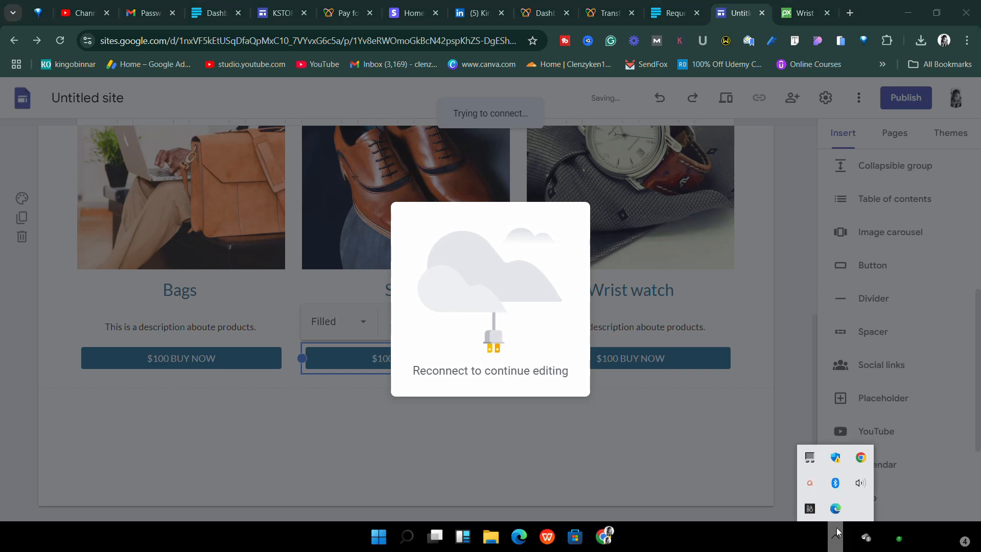
{"action": "left_click", "coordinate": [811, 487]}
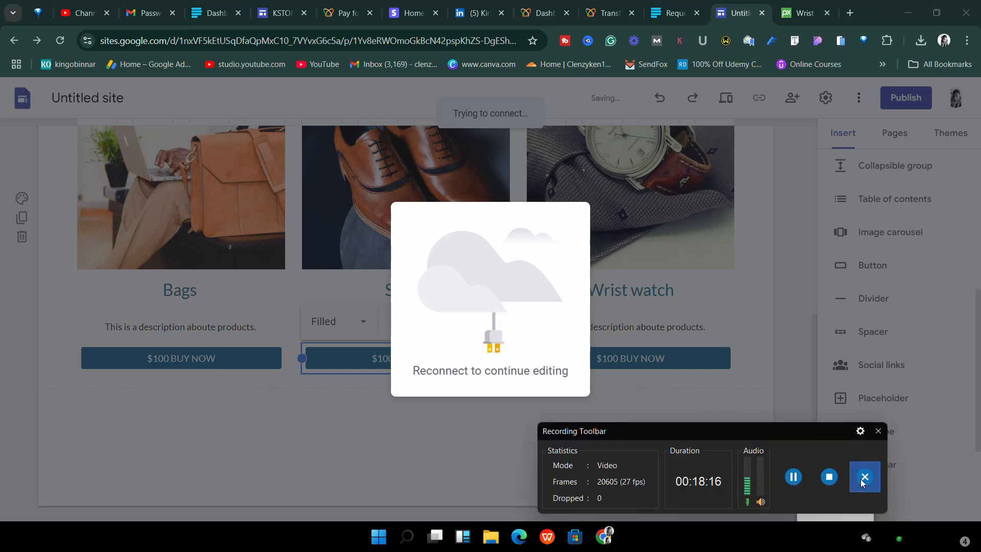
{"action": "left_click", "coordinate": [801, 487]}
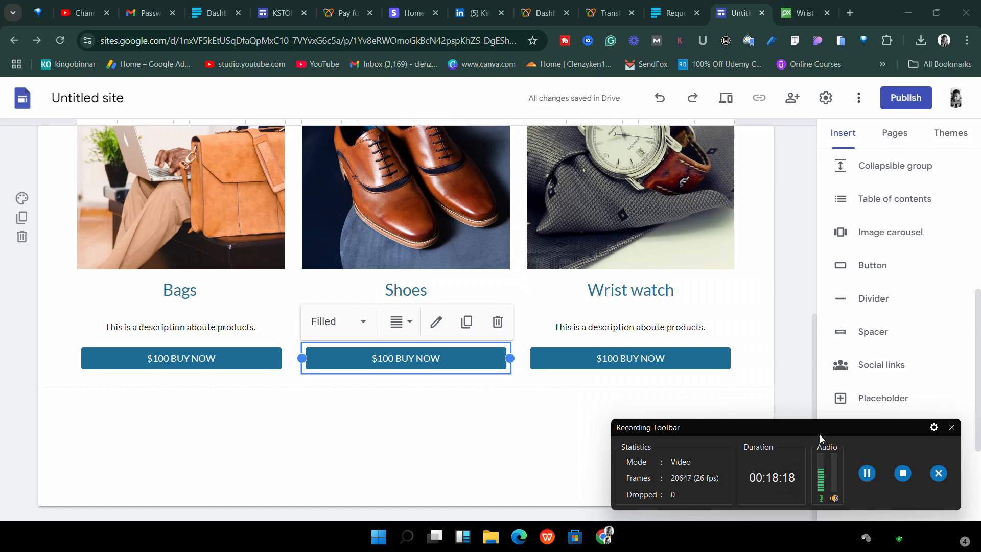
{"action": "left_click_drag", "start_coordinate": [820, 437], "coordinate": [830, 534]}
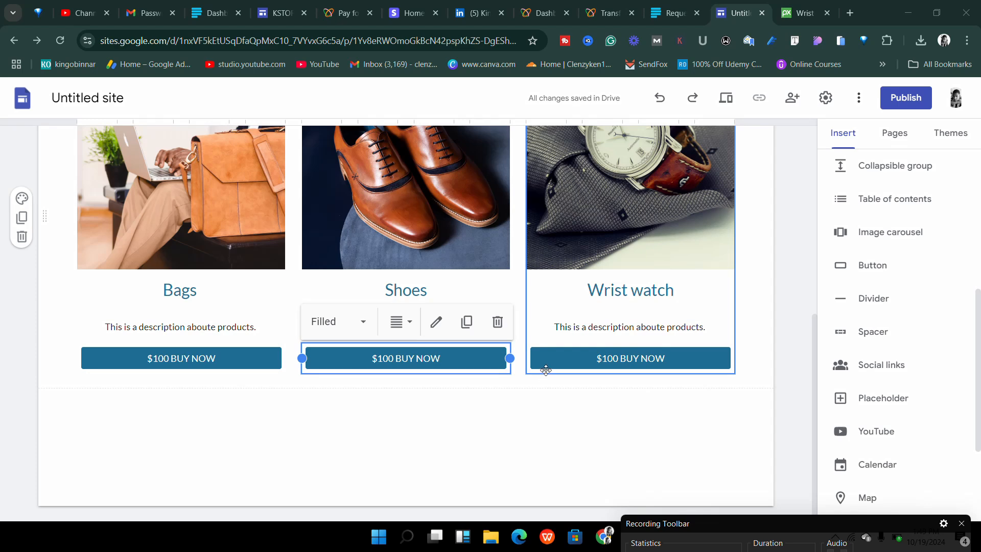
Paste the Flutterwave pay URL into the Wrist watch button's link and update it
{"action": "left_click", "coordinate": [573, 360]}
{"action": "left_click", "coordinate": [573, 360]}
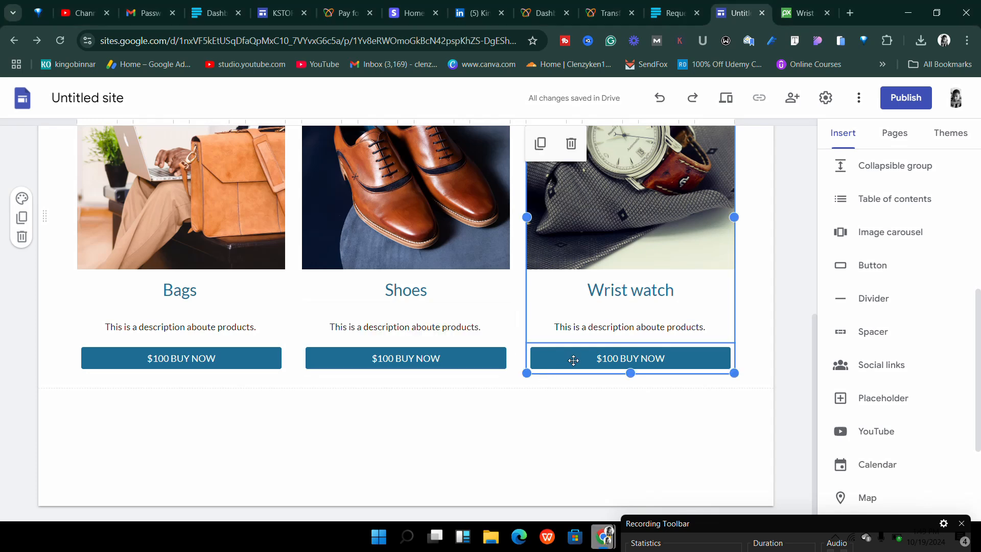
{"action": "left_click", "coordinate": [609, 362]}
{"action": "left_click", "coordinate": [662, 322]}
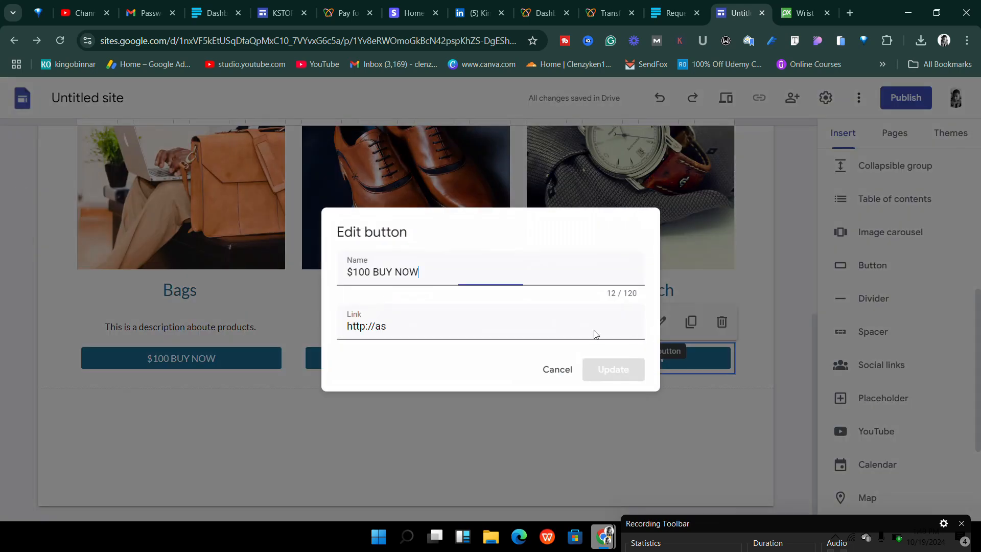
{"action": "key", "text": "Tab"}
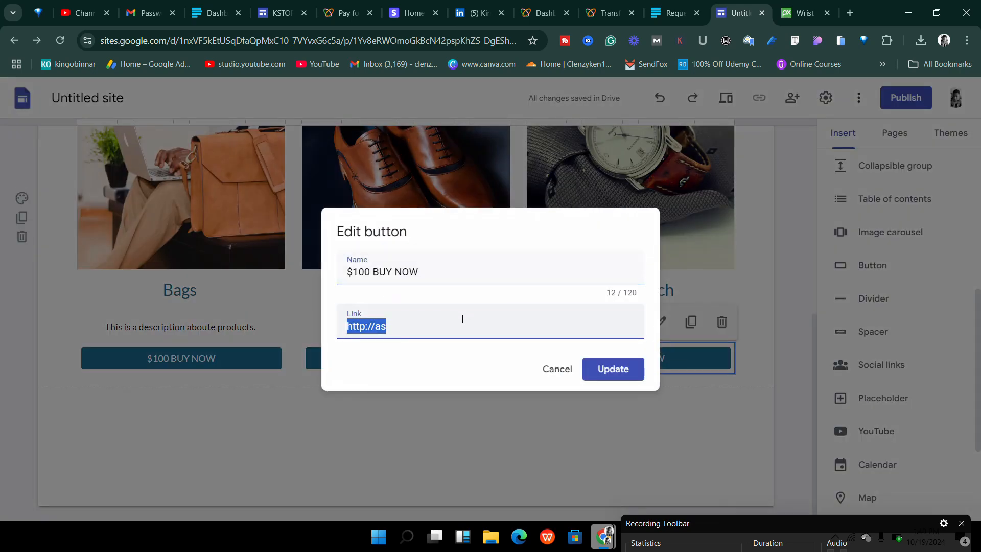
{"action": "key", "text": "ctrl+v"}
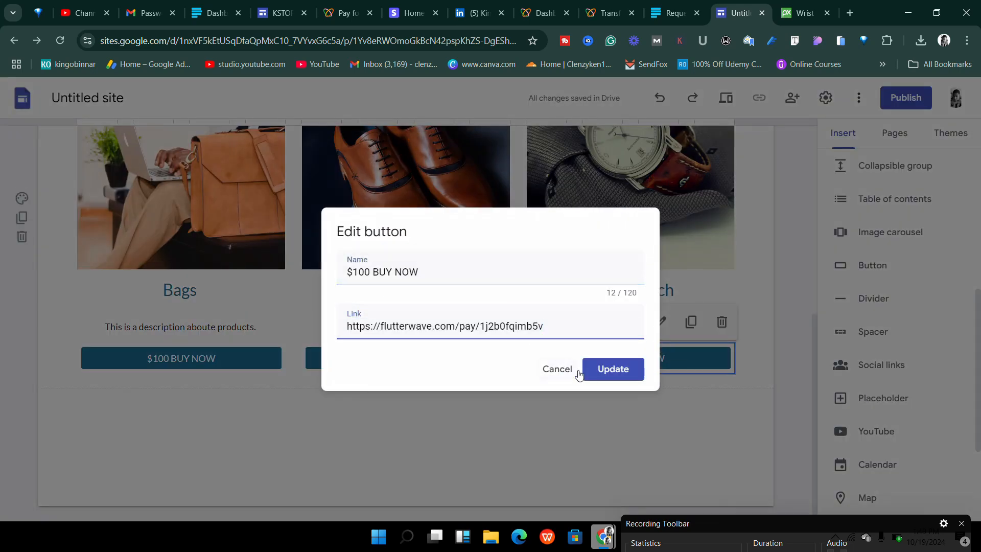
{"action": "left_click", "coordinate": [598, 374]}
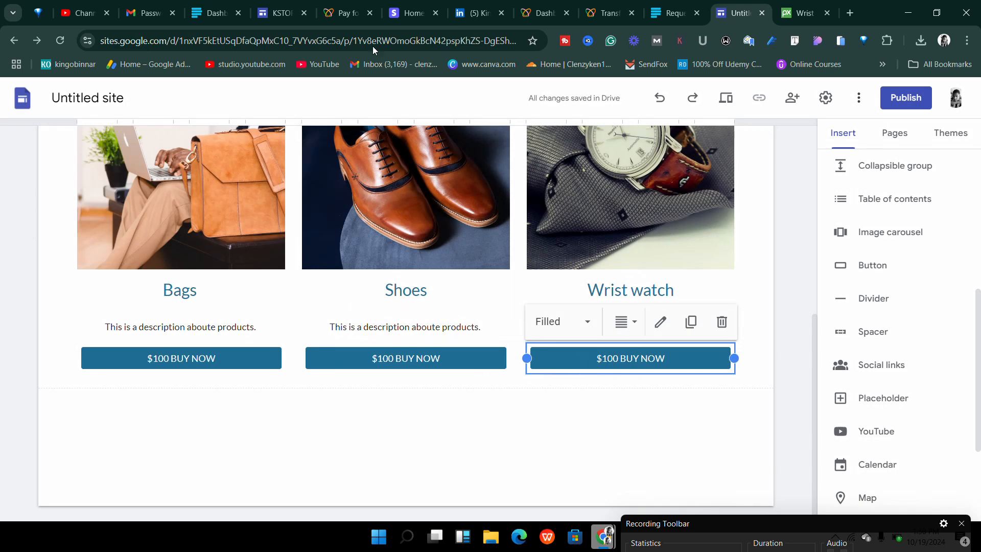
Close the unfinished Create payment link form on the Flutterwave dashboard
{"action": "left_click", "coordinate": [348, 7]}
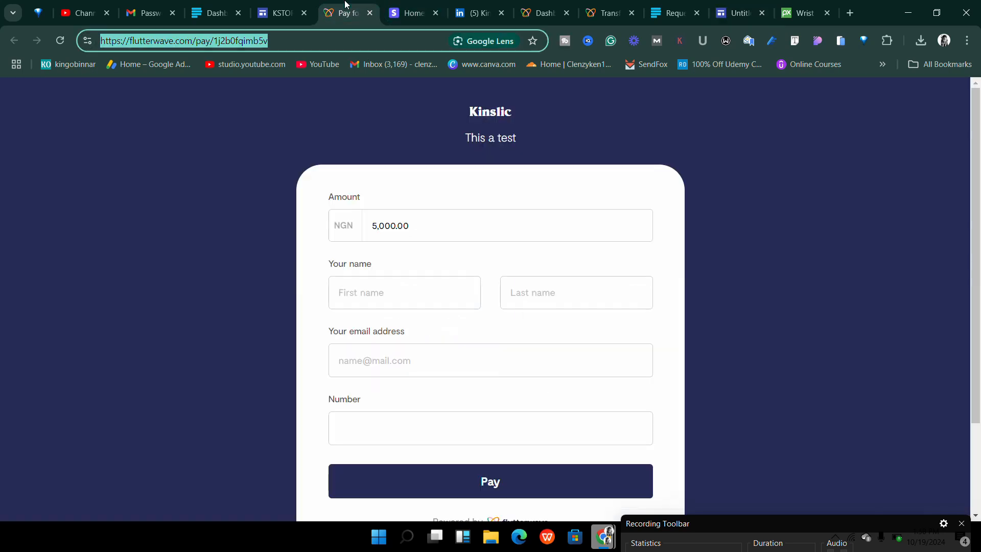
{"action": "left_click", "coordinate": [539, 7]}
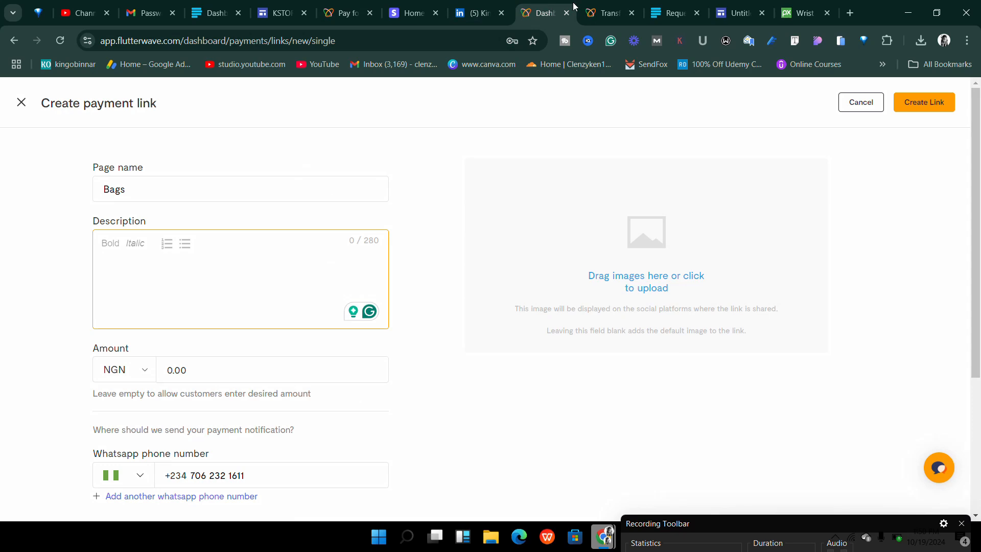
{"action": "left_click", "coordinate": [20, 104]}
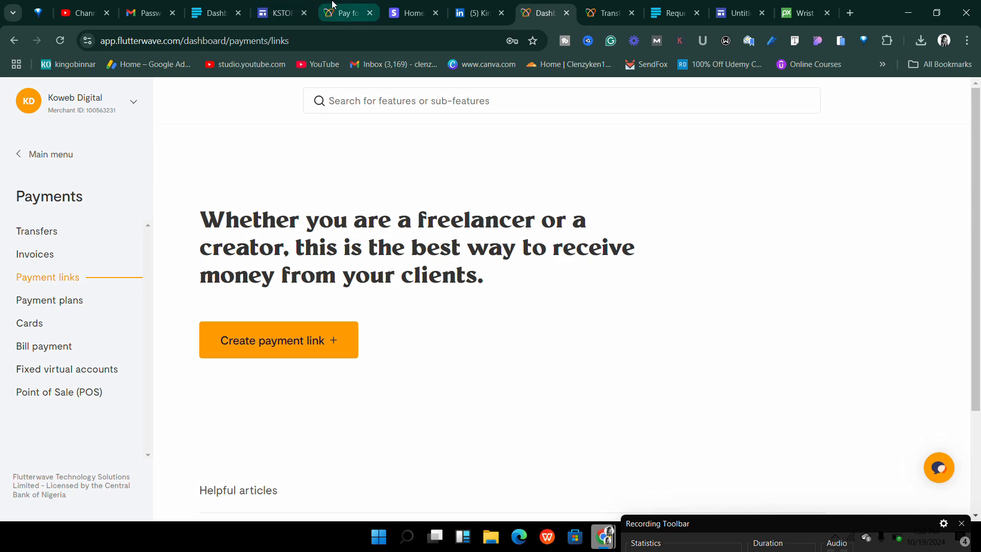
Check the Kinslic pay form's Number field, then return to the store site editor
{"action": "left_click", "coordinate": [346, 13]}
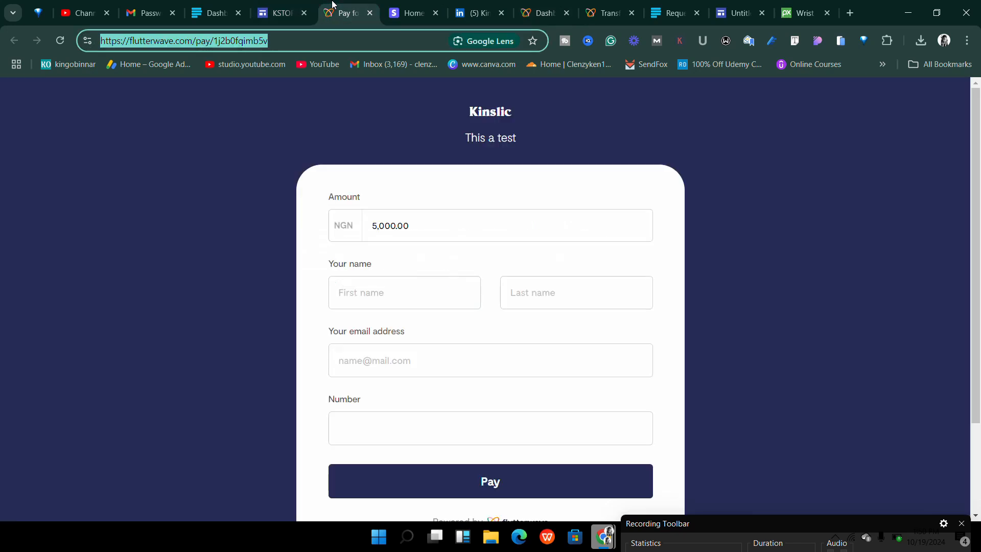
{"action": "left_click", "coordinate": [377, 428]}
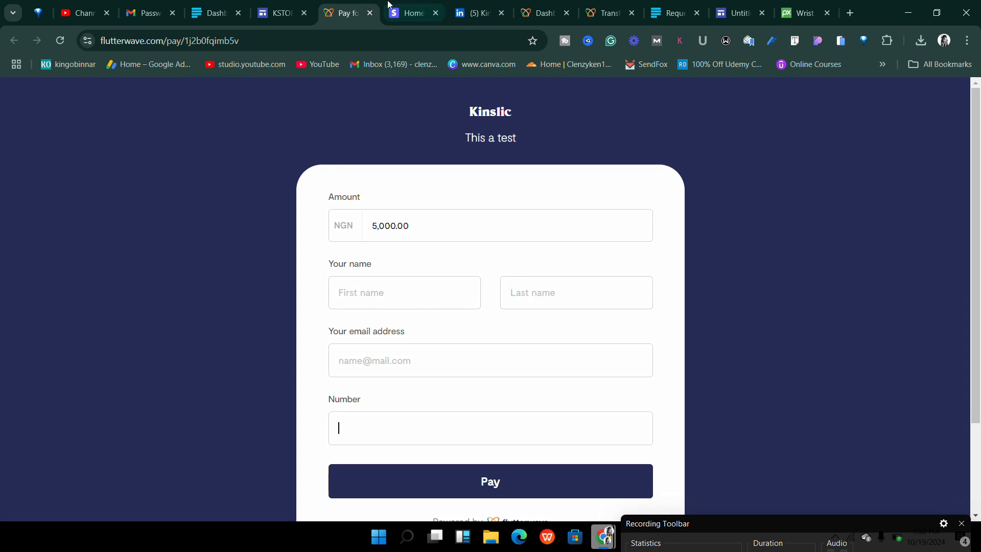
{"action": "left_click", "coordinate": [536, 6]}
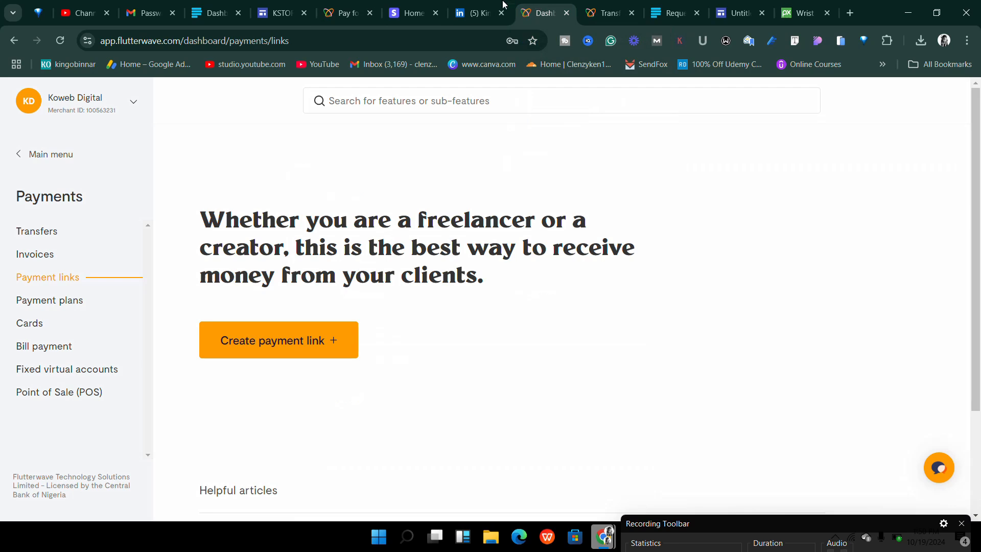
{"action": "left_click", "coordinate": [740, 12]}
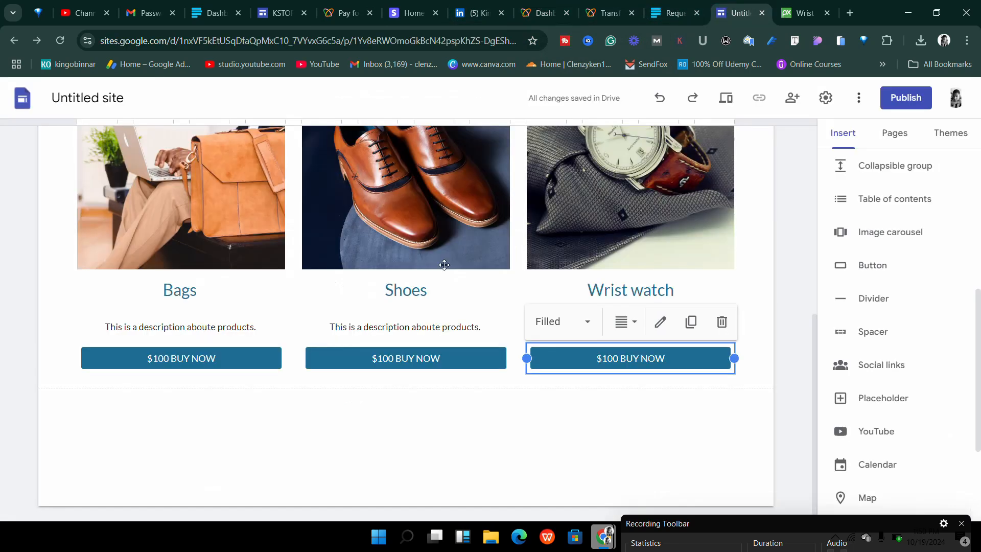
Preview the KO STORES page in the tablet layout and scroll through it
{"action": "scroll", "coordinate": [443, 265], "scroll_direction": "up", "scroll_amount": 6}
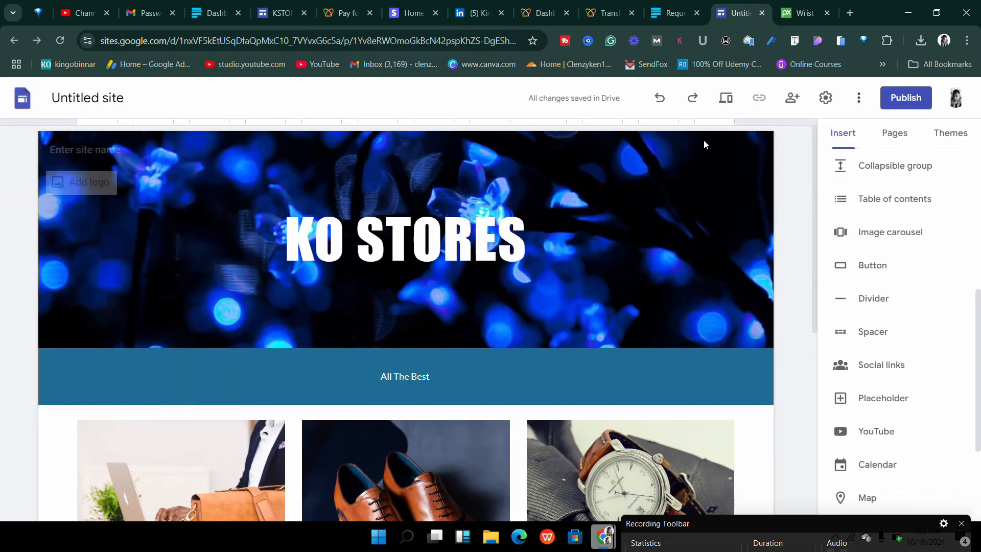
{"action": "left_click", "coordinate": [726, 98]}
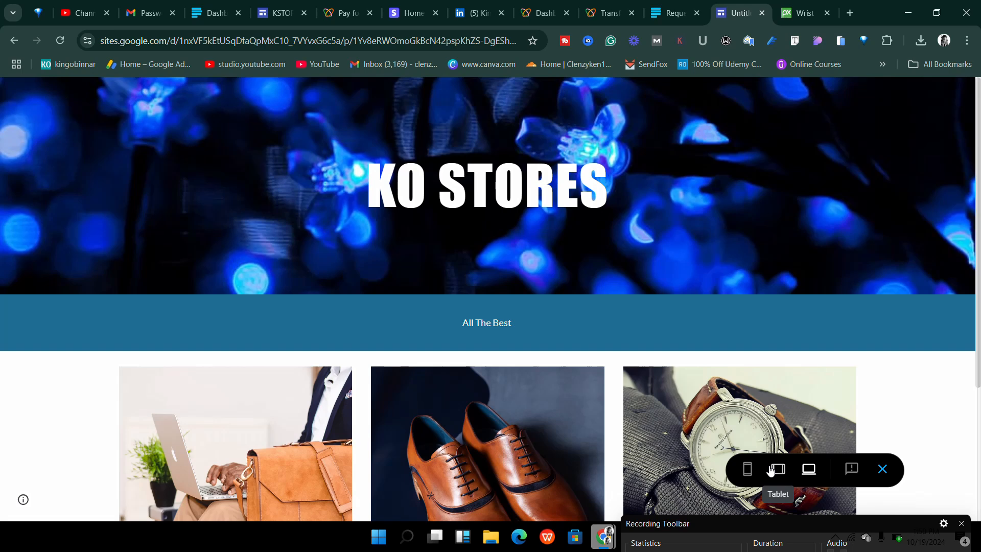
{"action": "left_click", "coordinate": [770, 470]}
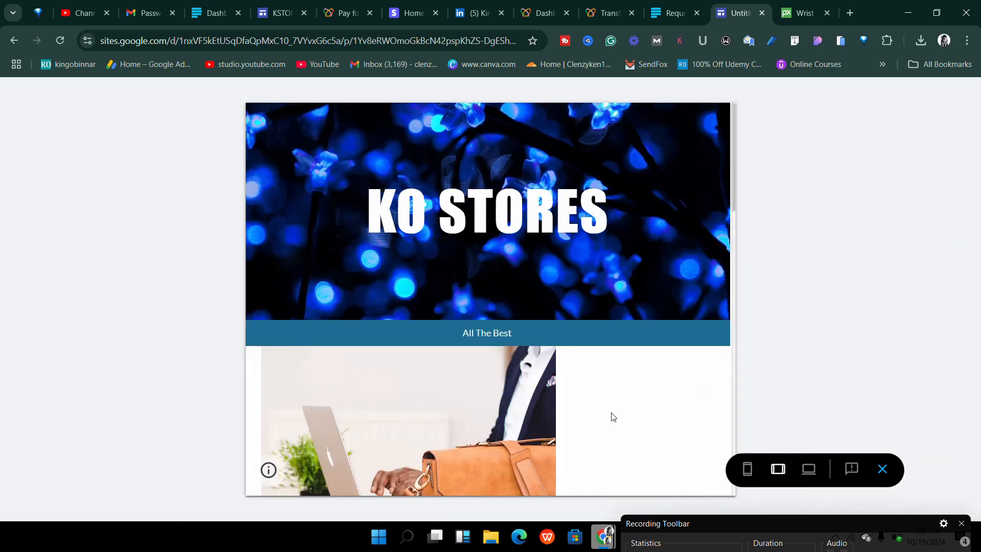
{"action": "scroll", "coordinate": [610, 417], "scroll_direction": "down", "scroll_amount": 6}
{"action": "scroll", "coordinate": [610, 416], "scroll_direction": "up", "scroll_amount": 6}
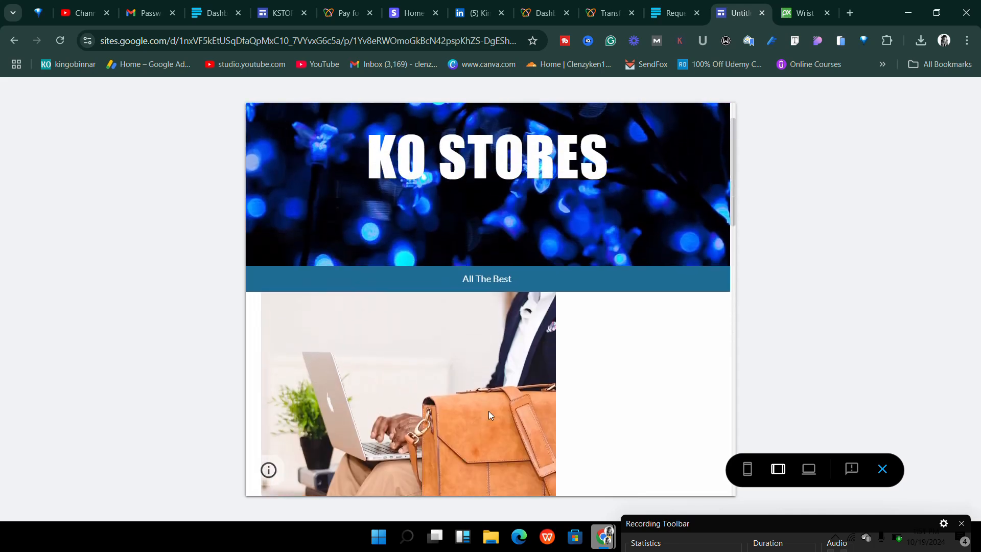
{"action": "scroll", "coordinate": [488, 412], "scroll_direction": "down", "scroll_amount": 10}
{"action": "scroll", "coordinate": [488, 415], "scroll_direction": "down", "scroll_amount": 1}
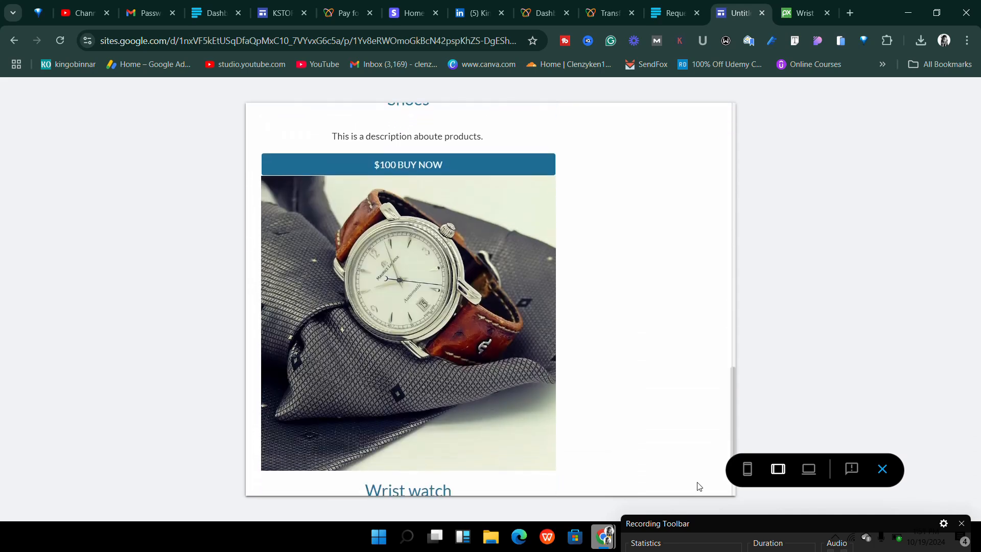
Check the phone layout, then test the Bags $100 BUY NOW button's Flutterwave payment link
{"action": "left_click", "coordinate": [747, 468]}
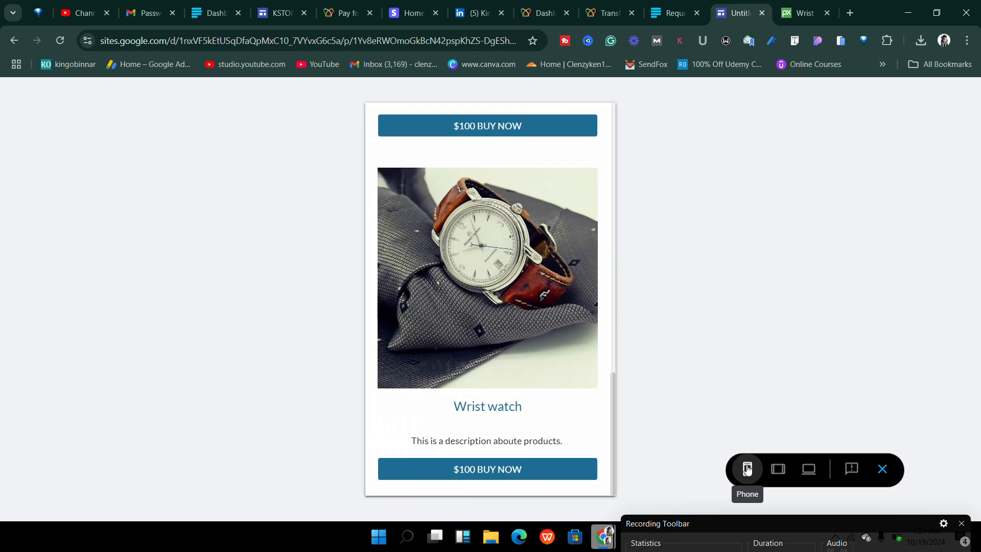
{"action": "scroll", "coordinate": [552, 354], "scroll_direction": "up", "scroll_amount": 8}
{"action": "scroll", "coordinate": [551, 356], "scroll_direction": "up", "scroll_amount": 5}
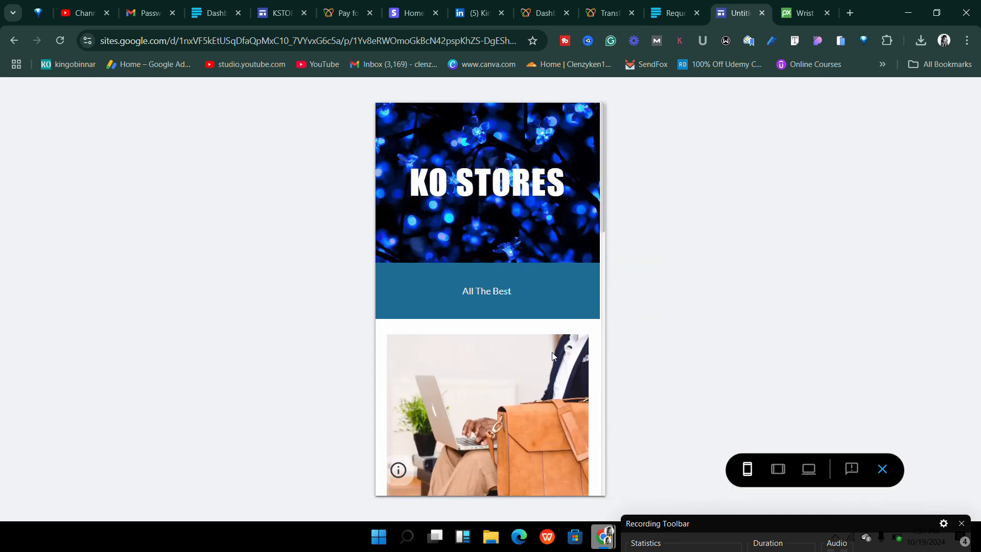
{"action": "scroll", "coordinate": [553, 356], "scroll_direction": "down", "scroll_amount": 4}
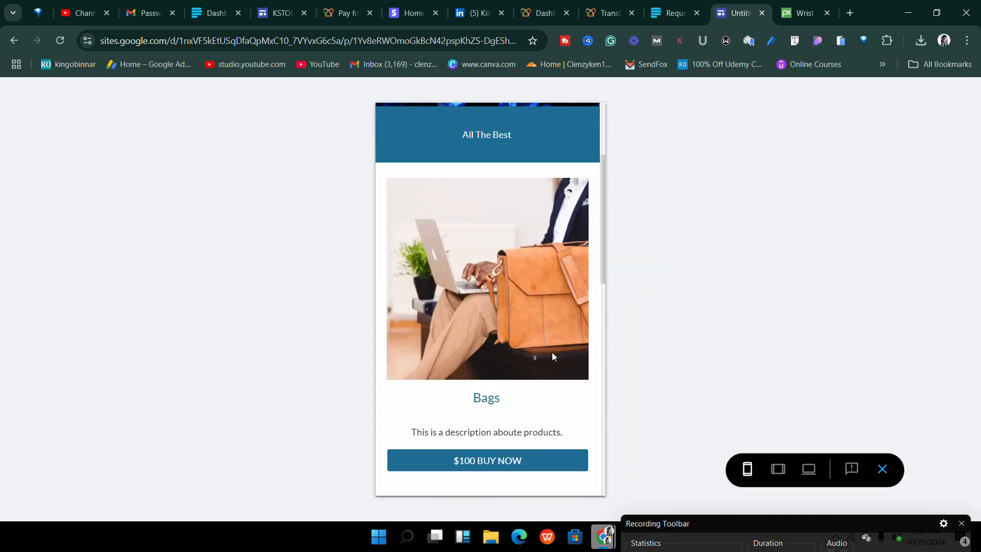
{"action": "scroll", "coordinate": [553, 356], "scroll_direction": "down", "scroll_amount": 1}
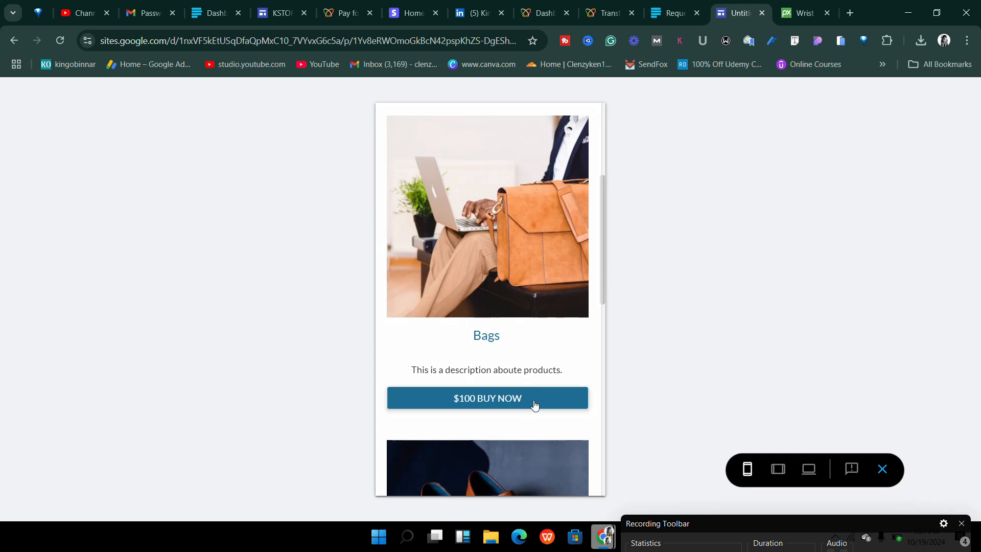
{"action": "left_click", "coordinate": [519, 399]}
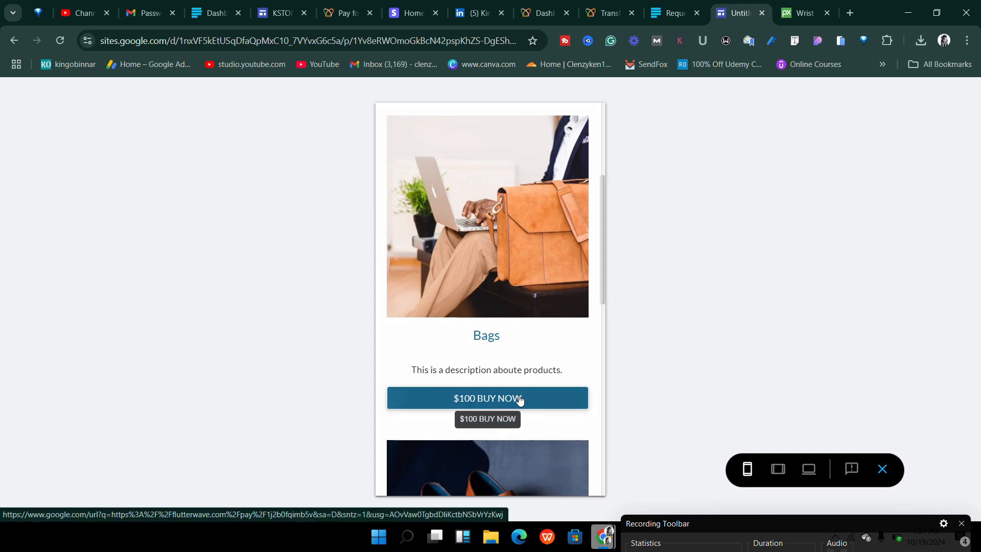
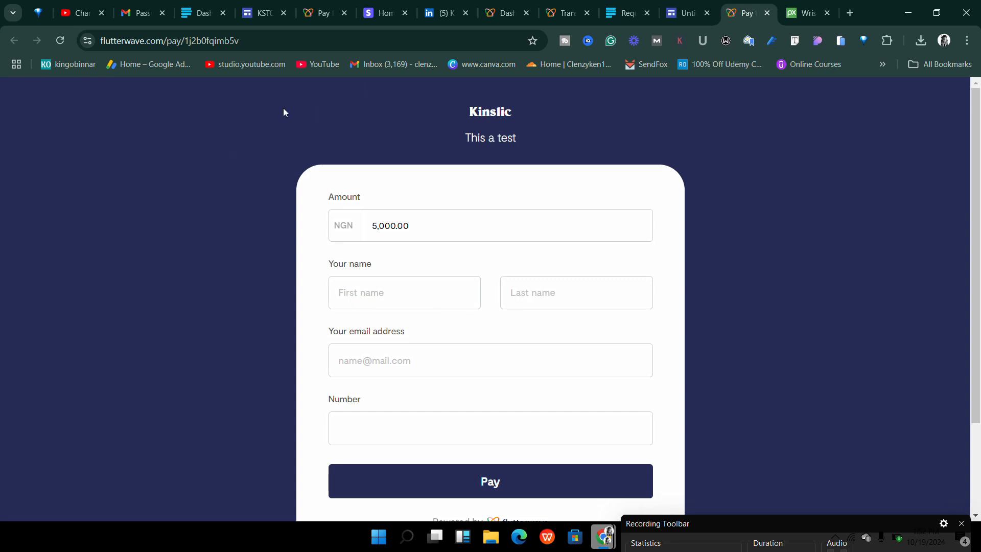
Switch from the Flutterwave NGN 5,000.00 payment page to the Paystack password-reset tab
{"action": "left_click", "coordinate": [613, 9]}
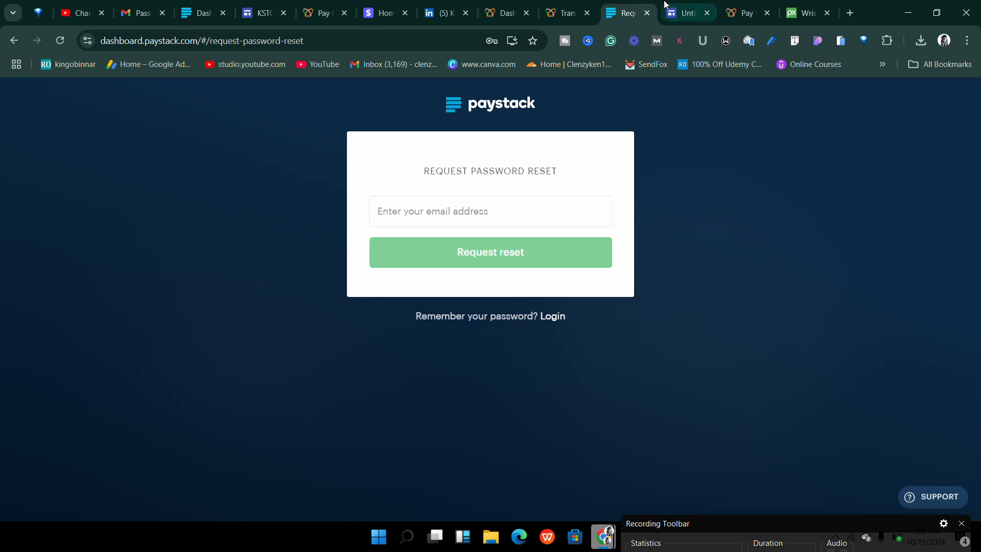
In the Paystack dashboard, open Payment Pages and start a new page to see its payment types
{"action": "left_click", "coordinate": [195, 4]}
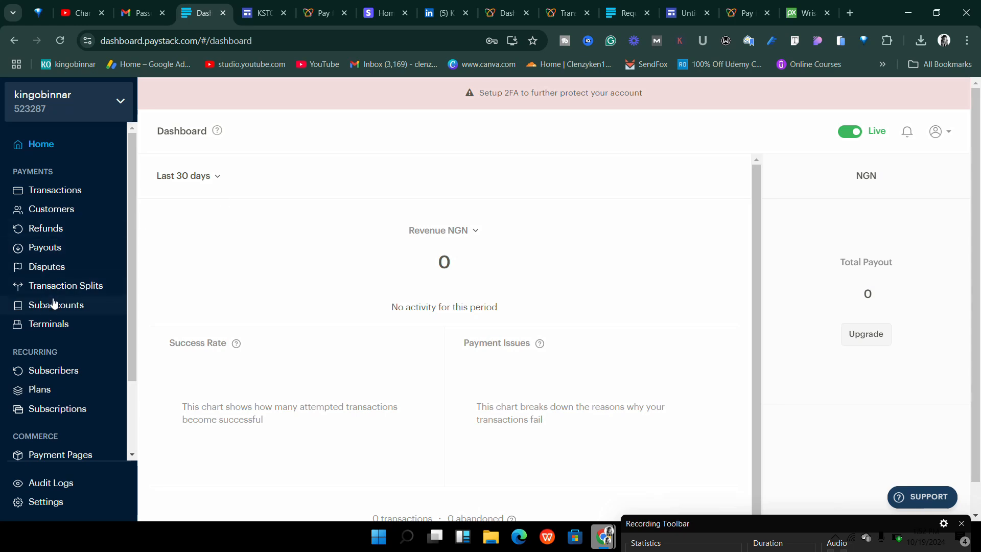
{"action": "scroll", "coordinate": [51, 385], "scroll_direction": "down", "scroll_amount": 2}
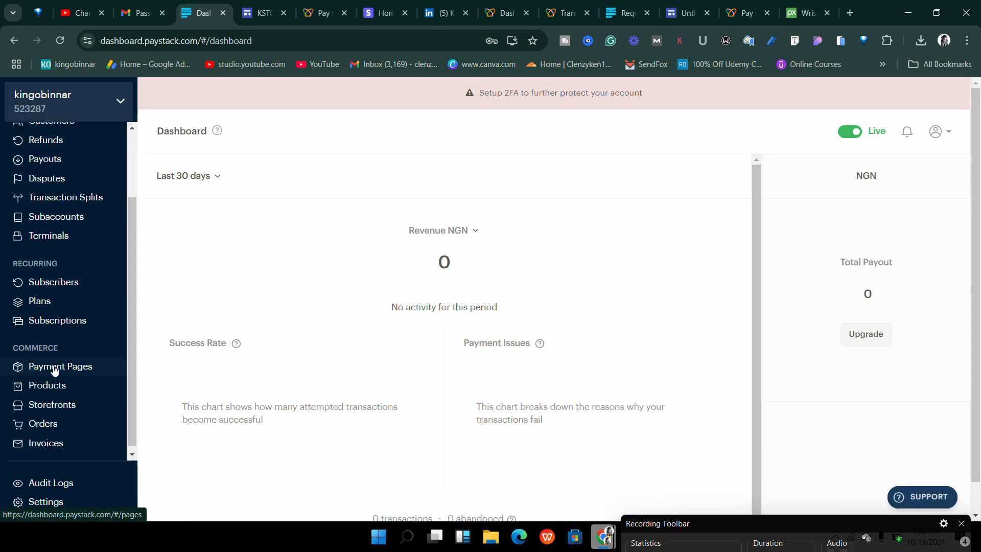
{"action": "left_click", "coordinate": [61, 370]}
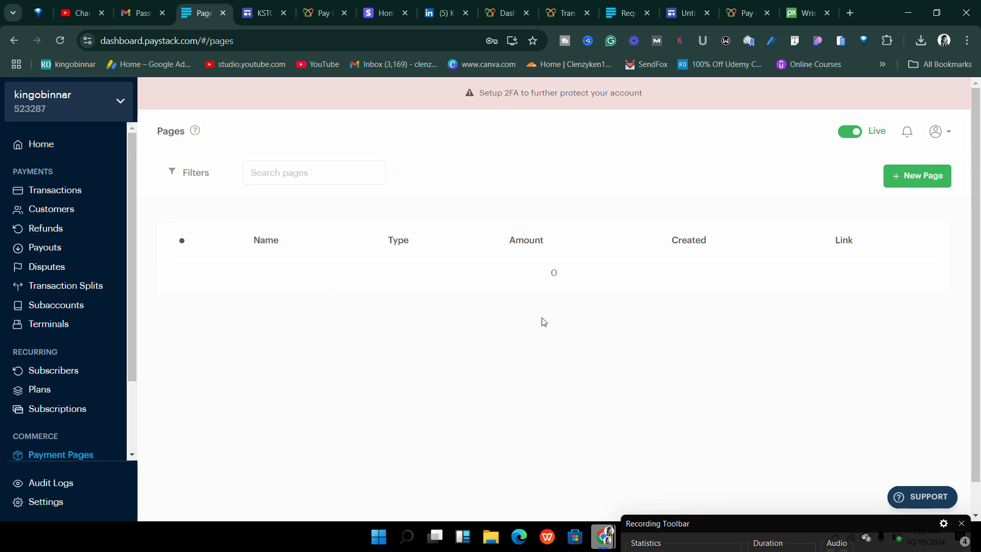
{"action": "left_click", "coordinate": [907, 176]}
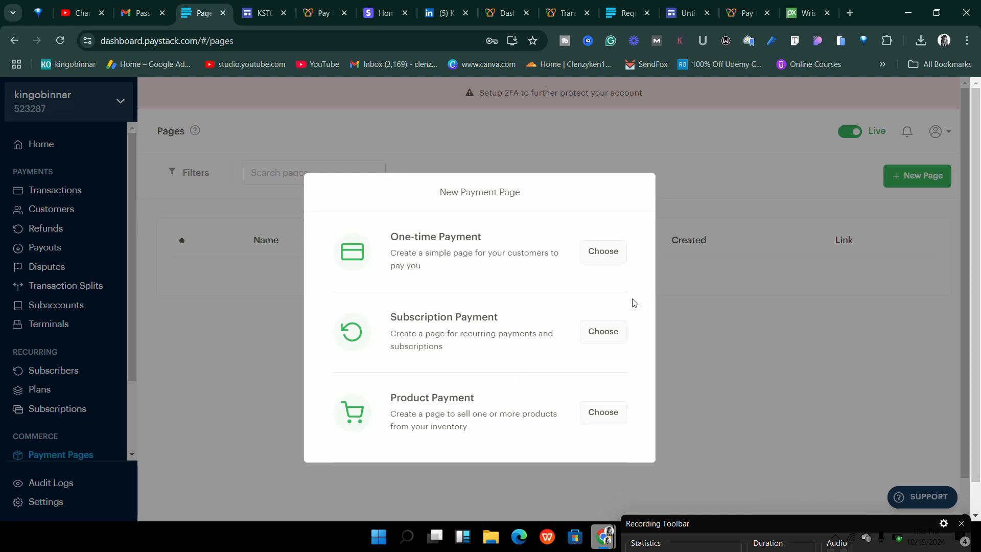
Choose a One-time Payment page, enable Collect phone numbers and reveal the advanced options
{"action": "left_click", "coordinate": [603, 252]}
{"action": "left_click", "coordinate": [484, 265]}
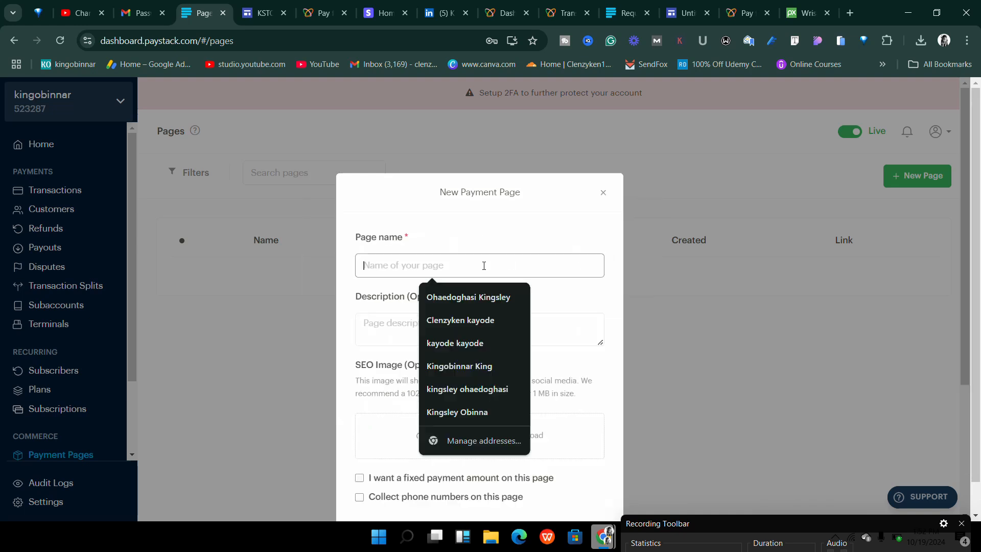
{"action": "left_click", "coordinate": [397, 329]}
{"action": "scroll", "coordinate": [388, 408], "scroll_direction": "down", "scroll_amount": 3}
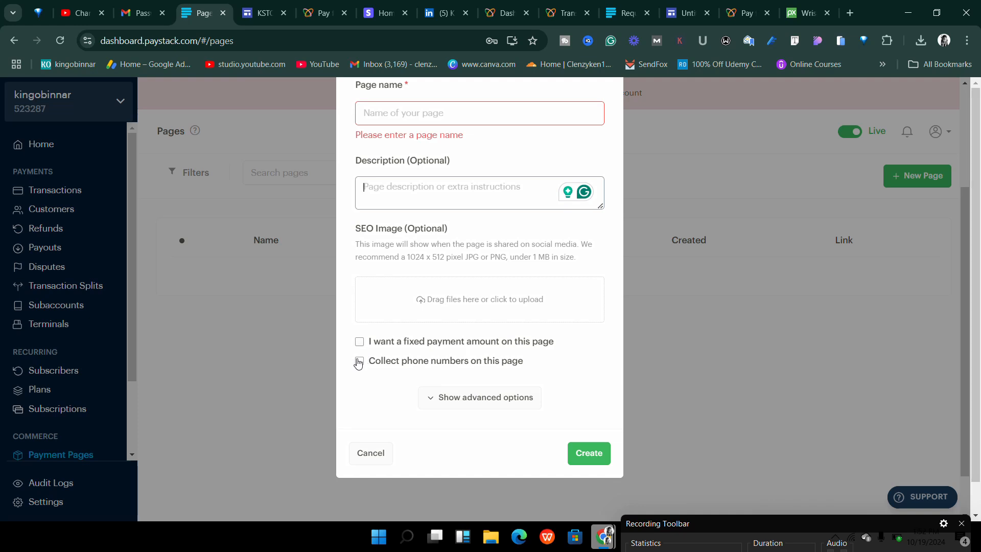
{"action": "left_click", "coordinate": [359, 362]}
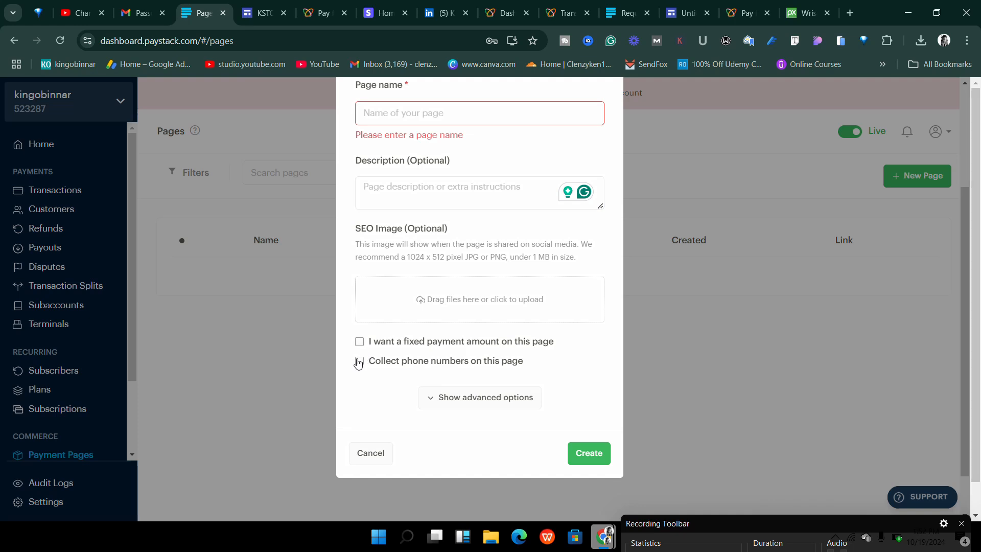
{"action": "left_click", "coordinate": [476, 408]}
Look over the advanced options, including the post-payment redirect, then cancel without creating the page
{"action": "scroll", "coordinate": [434, 421], "scroll_direction": "down", "scroll_amount": 3}
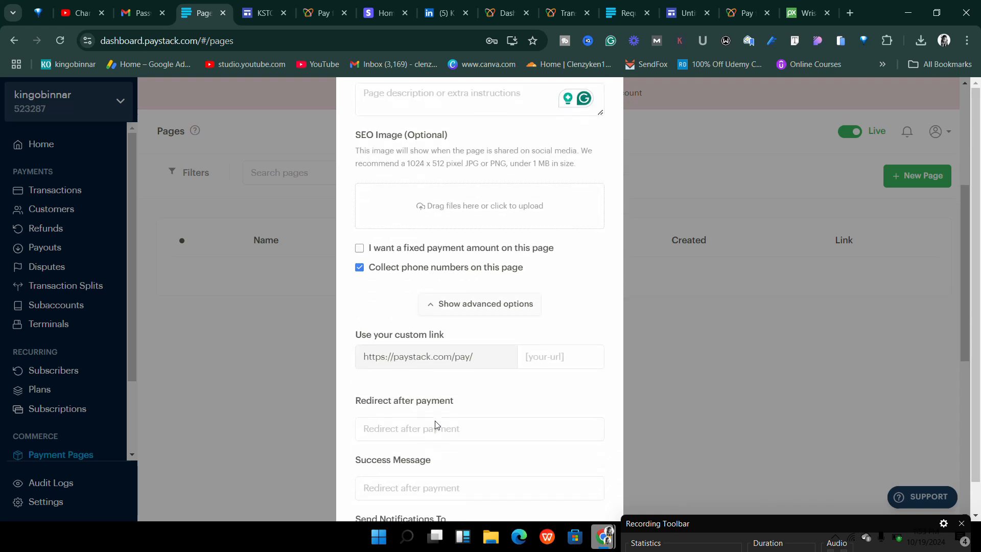
{"action": "scroll", "coordinate": [435, 424], "scroll_direction": "down", "scroll_amount": 3}
{"action": "scroll", "coordinate": [435, 424], "scroll_direction": "up", "scroll_amount": 2}
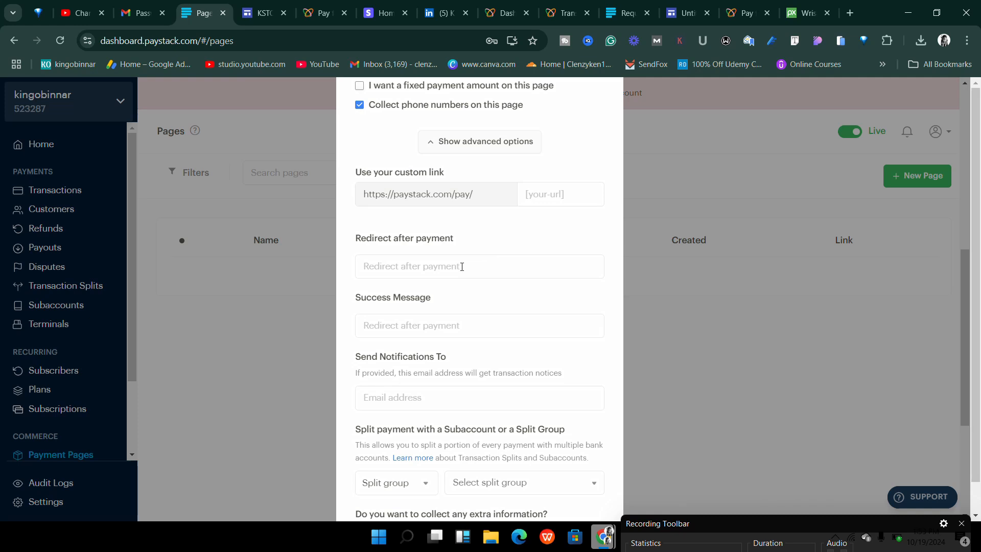
{"action": "left_click", "coordinate": [489, 275]}
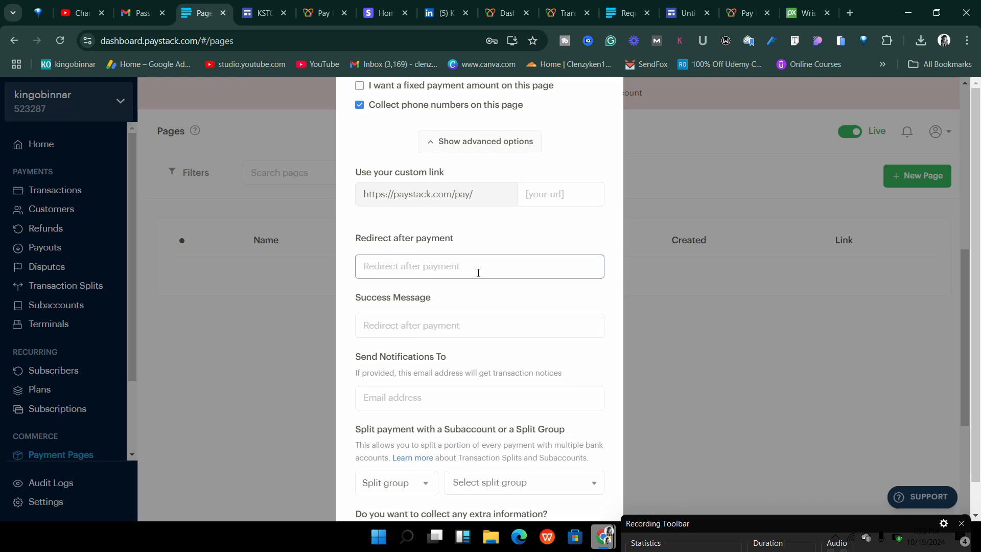
{"action": "scroll", "coordinate": [478, 273], "scroll_direction": "down", "scroll_amount": 2}
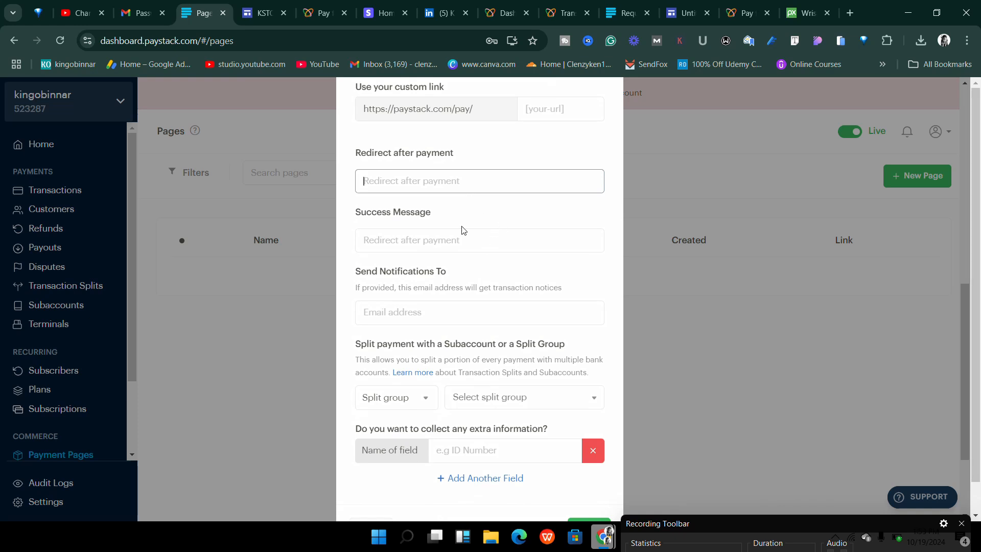
{"action": "scroll", "coordinate": [490, 269], "scroll_direction": "up", "scroll_amount": 6}
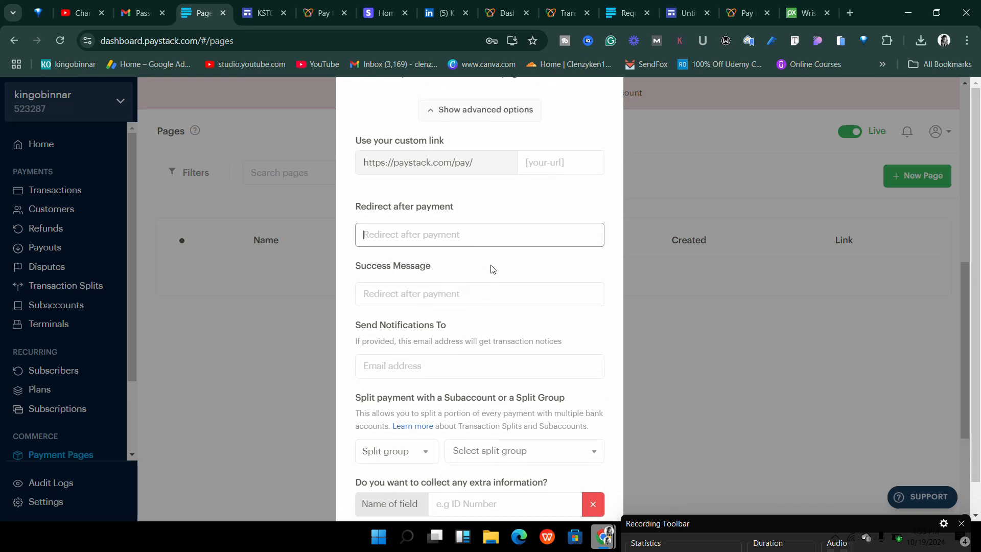
{"action": "left_click", "coordinate": [648, 132]}
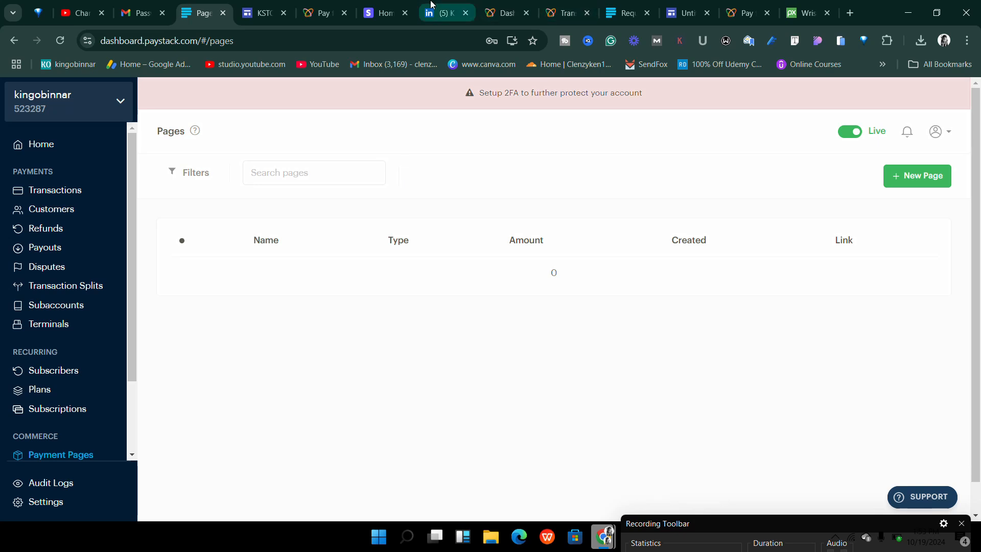
Review the existing Stripe payment links and home dashboard, then return to the Google Sites preview
{"action": "left_click", "coordinate": [371, 8]}
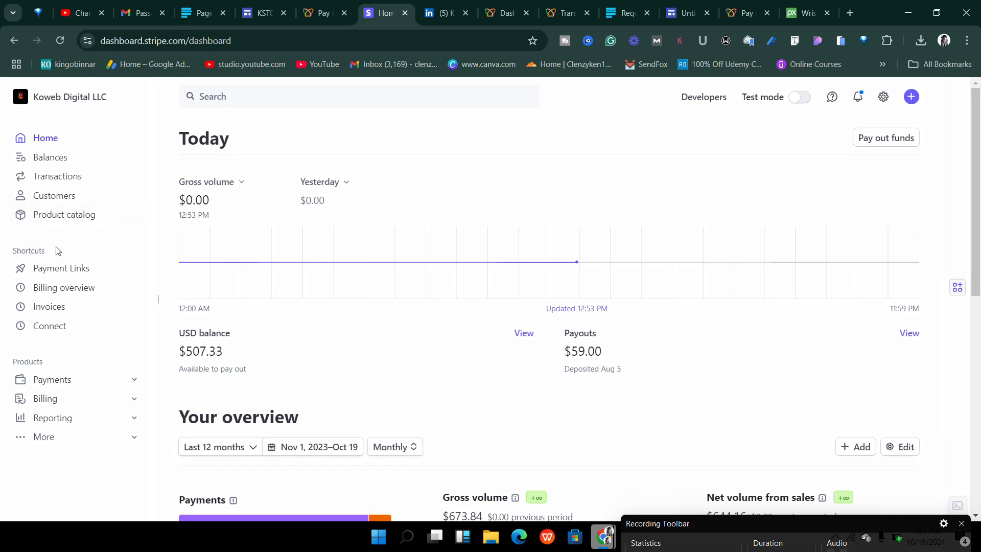
{"action": "left_click", "coordinate": [63, 271]}
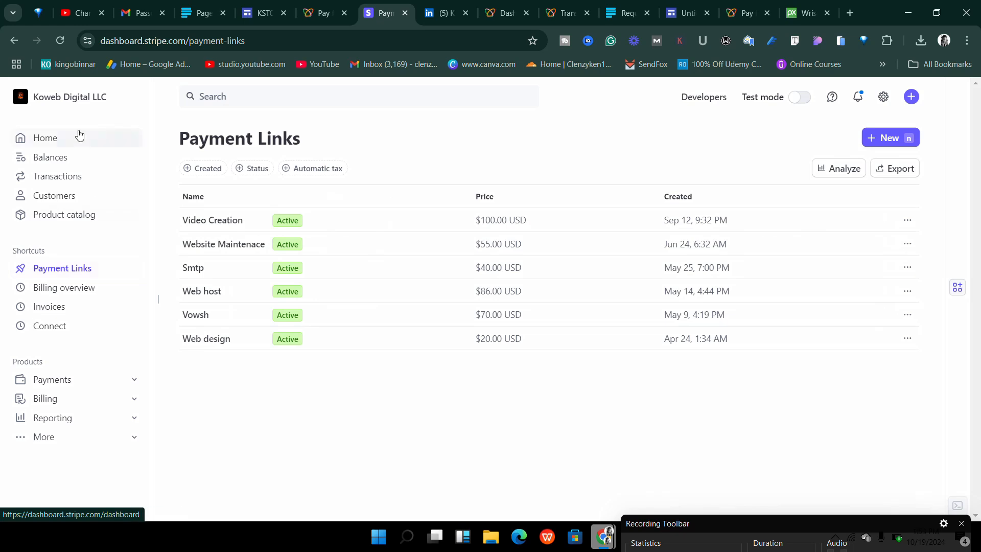
{"action": "left_click", "coordinate": [74, 137]}
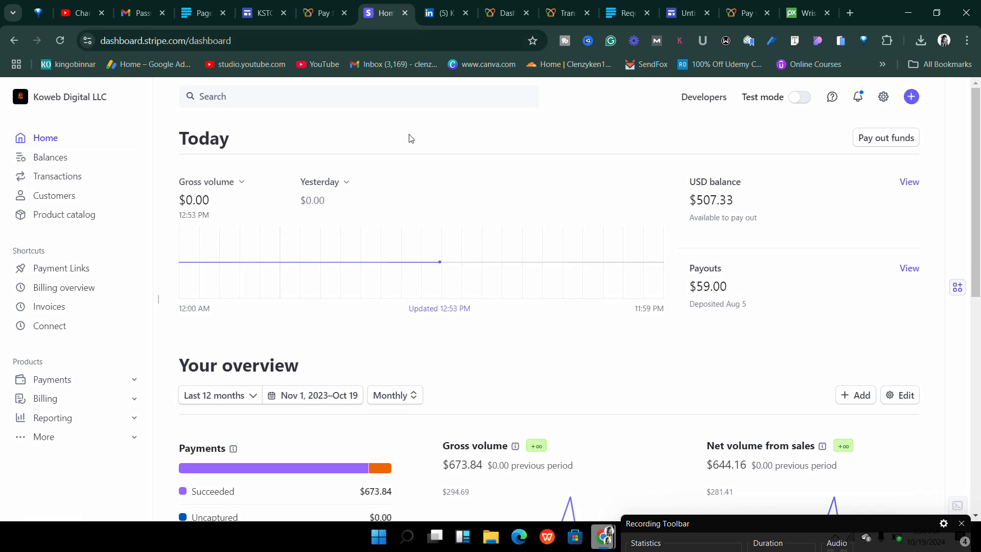
{"action": "left_click", "coordinate": [684, 13]}
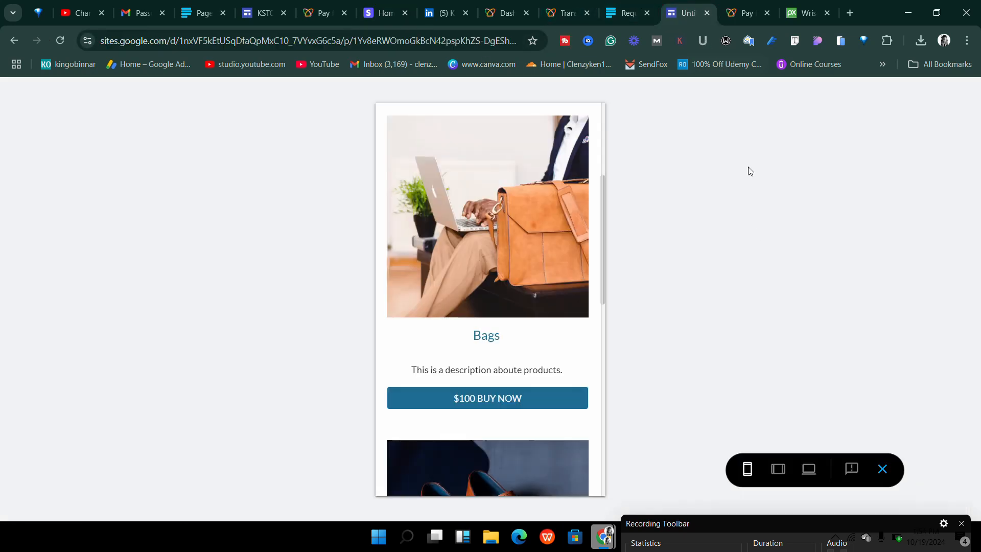
Exit preview to the KO STORES editor showing the Bags, Shoes and Wrist watch products
{"action": "left_click", "coordinate": [884, 468]}
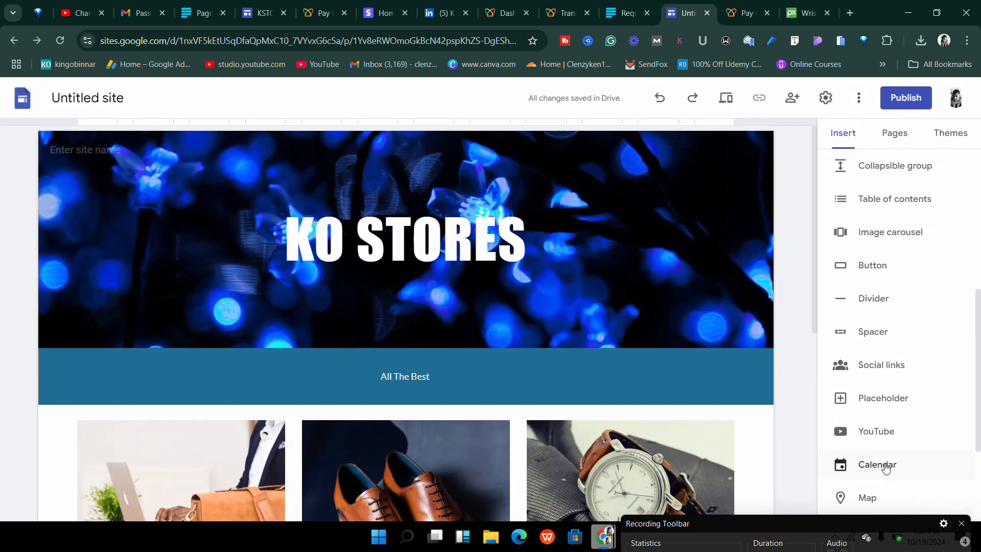
{"action": "scroll", "coordinate": [688, 470], "scroll_direction": "down", "scroll_amount": 3}
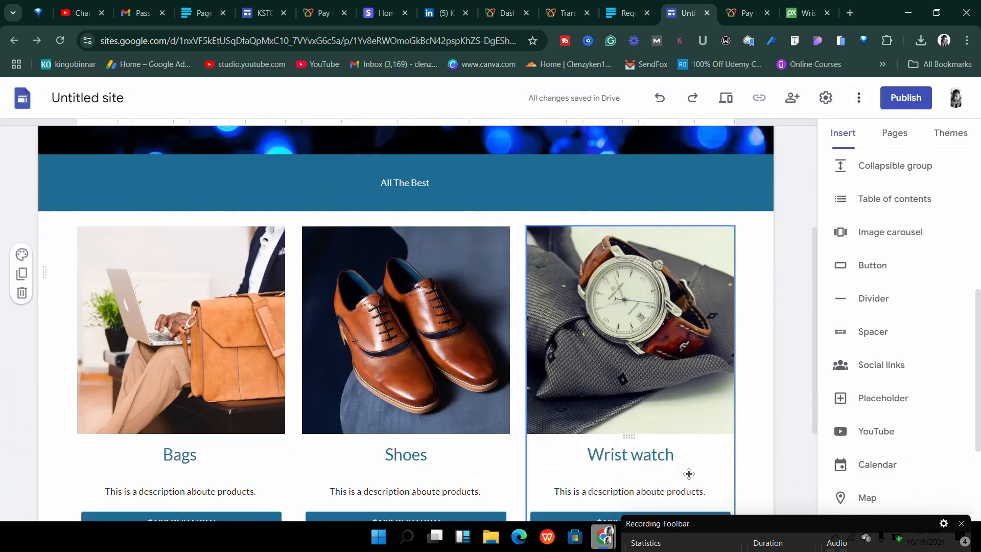
{"action": "scroll", "coordinate": [688, 474], "scroll_direction": "up", "scroll_amount": 3}
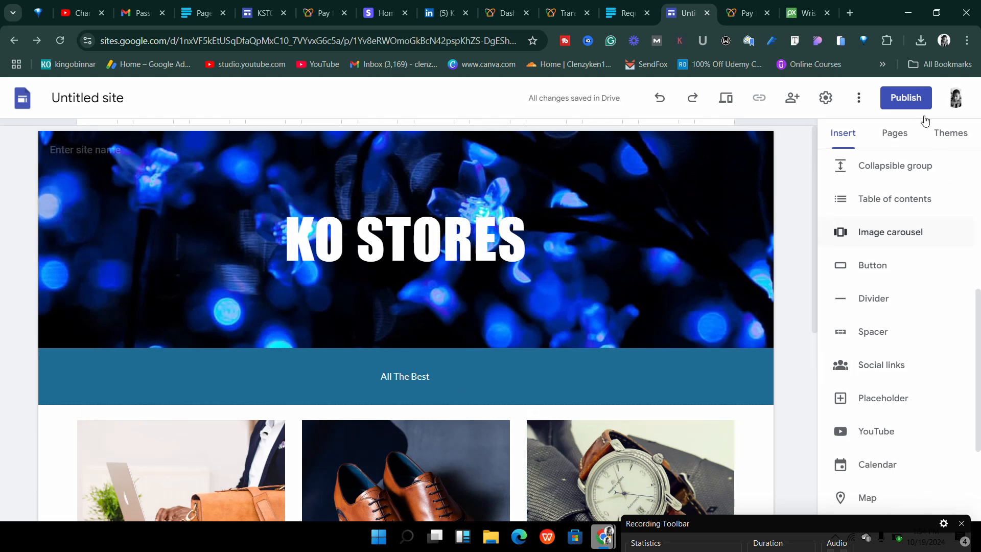
Open the publish settings and set the site's web address to ko-stores
{"action": "left_click", "coordinate": [899, 106]}
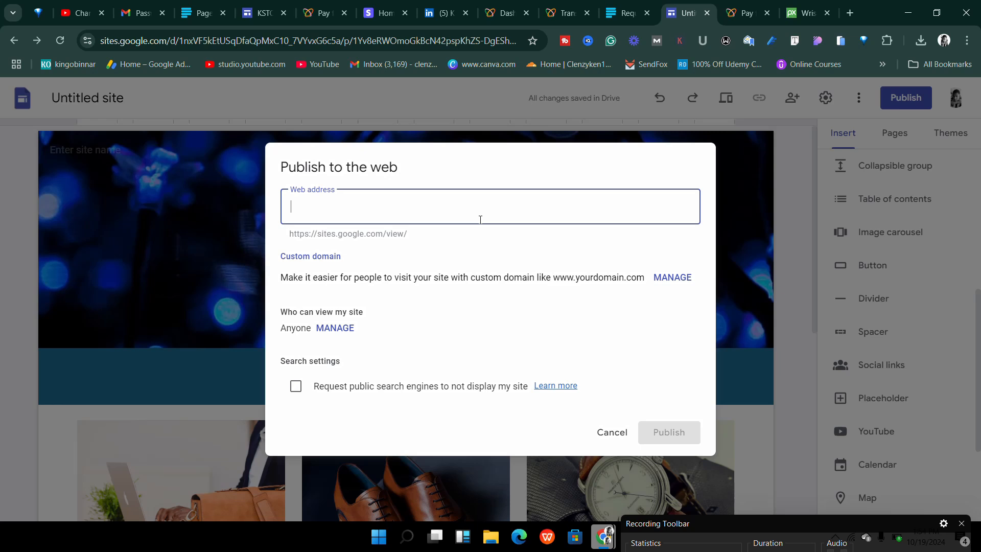
{"action": "type", "text": "j"}
{"action": "key", "text": "BackSpace"}
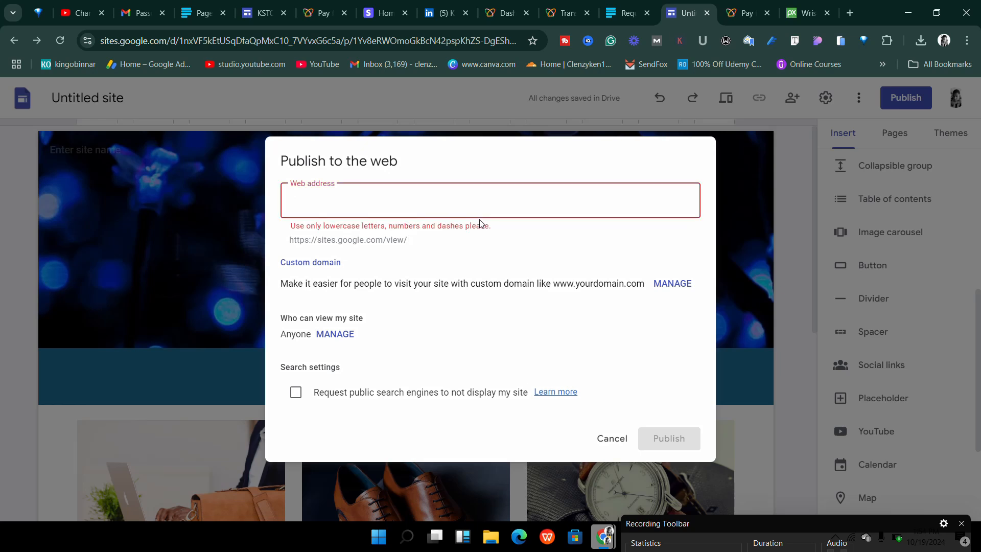
{"action": "type", "text": "k"}
{"action": "key", "text": "BackSpace"}
{"action": "type", "text": "k"}
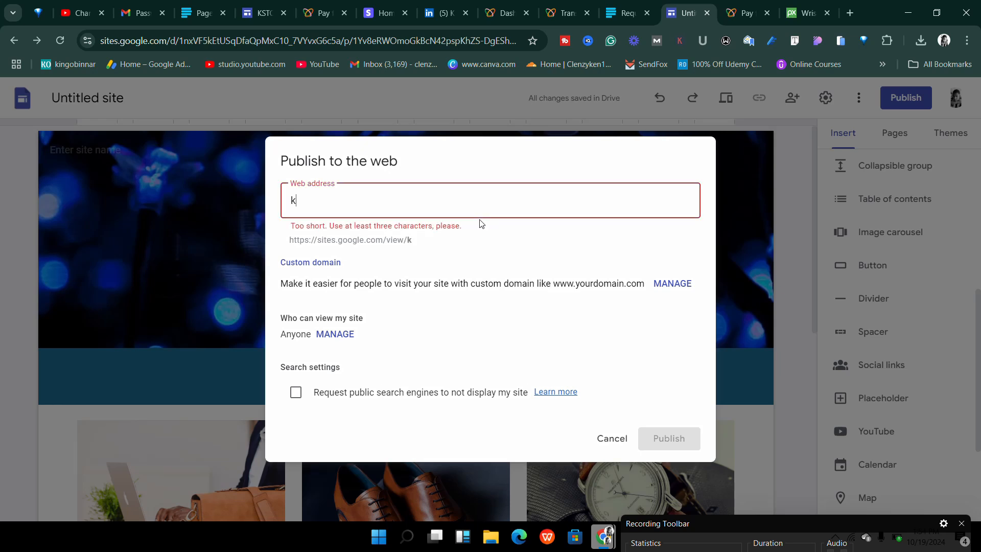
{"action": "type", "text": "o"}
{"action": "key", "text": "BackSpace"}
{"action": "key", "text": "BackSpace"}
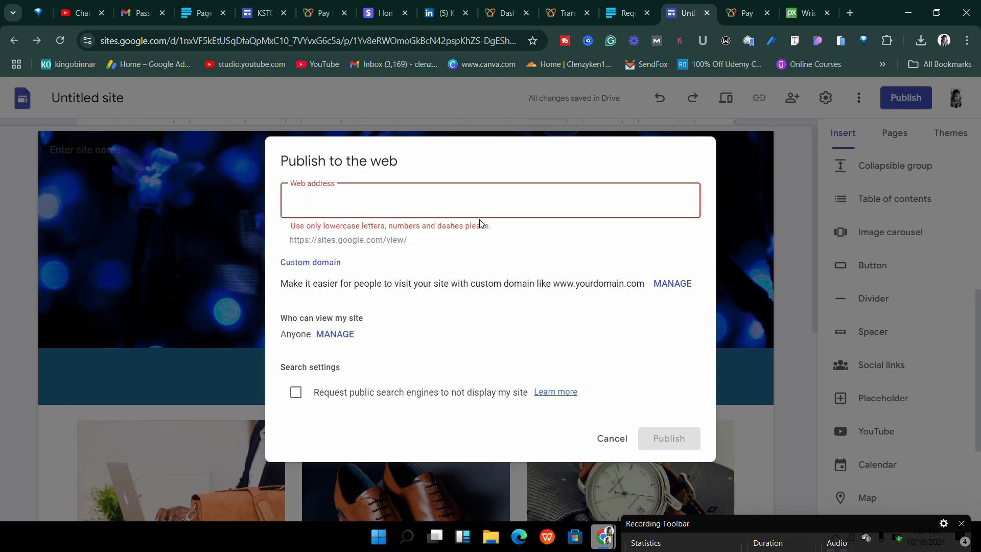
{"action": "type", "text": "ko-"}
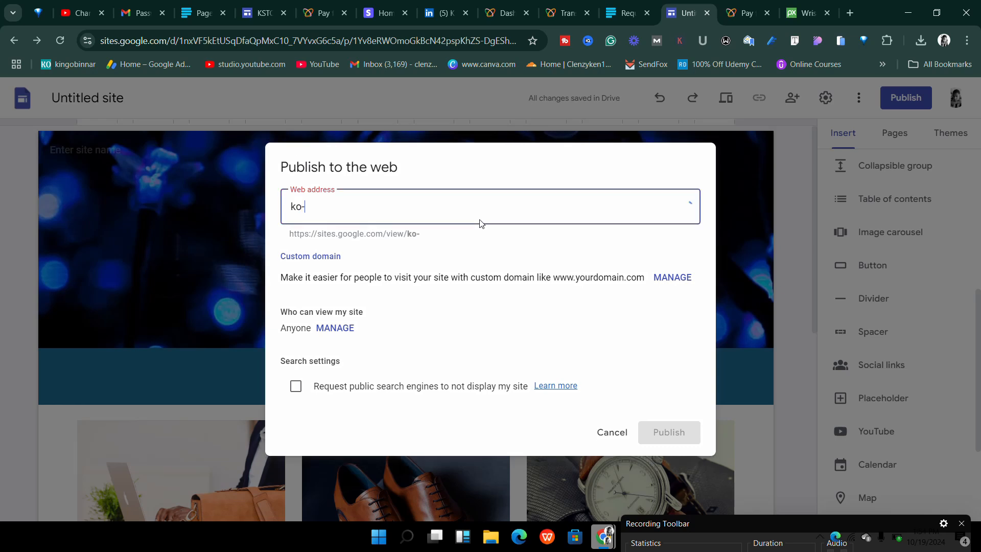
{"action": "type", "text": "stores"}
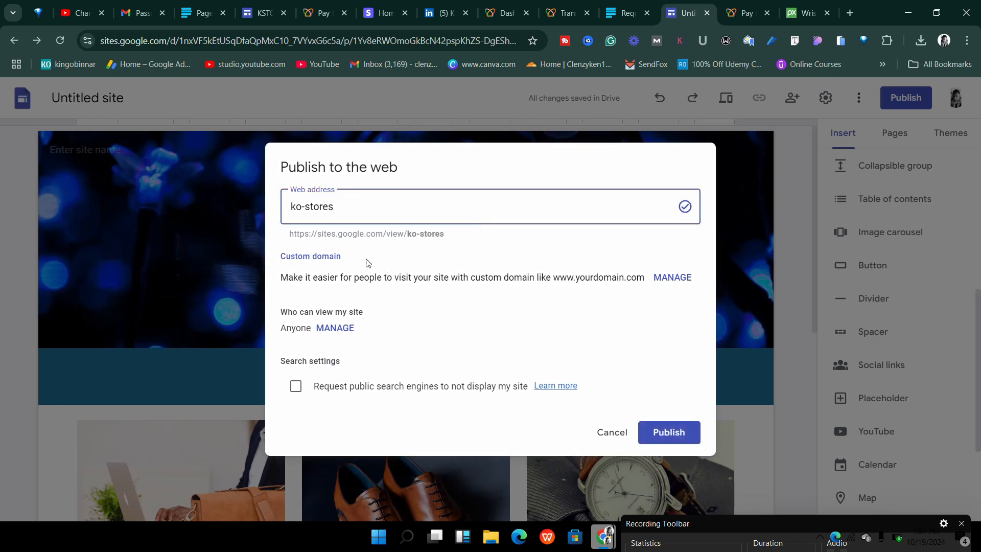
{"action": "left_click", "coordinate": [292, 235]}
Inspect the resulting published URL by highlighting its prefix and the ko-stores part
{"action": "left_click_drag", "start_coordinate": [414, 233], "coordinate": [457, 232]}
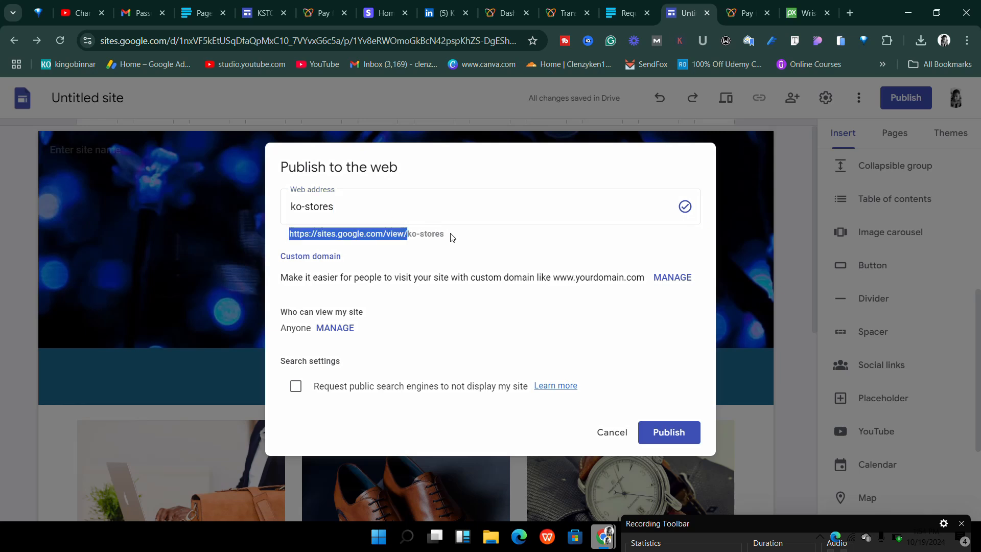
{"action": "left_click_drag", "start_coordinate": [371, 233], "coordinate": [374, 238]}
{"action": "double_click", "coordinate": [421, 238]}
{"action": "triple_click", "coordinate": [421, 238]}
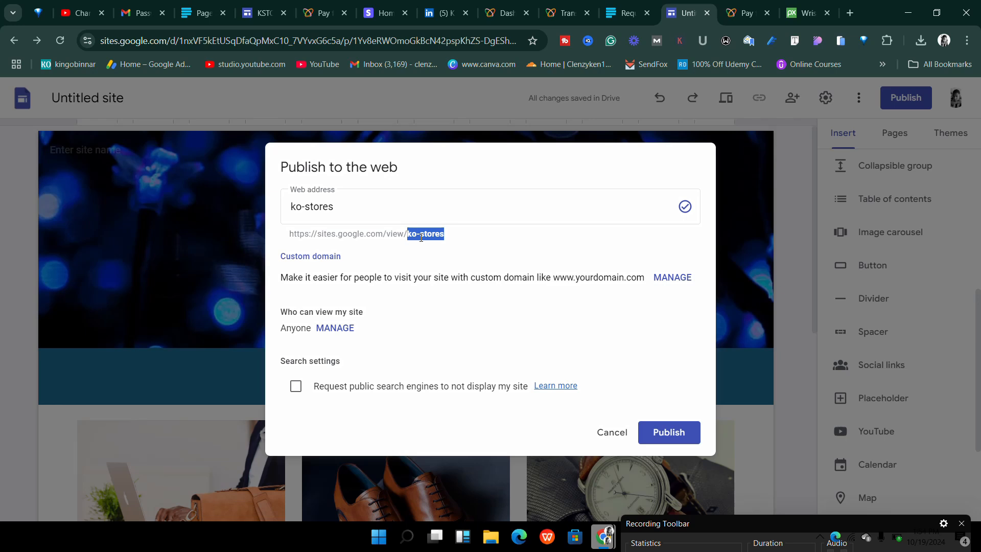
{"action": "left_click", "coordinate": [508, 260]}
{"action": "left_click_drag", "start_coordinate": [407, 234], "coordinate": [289, 234]}
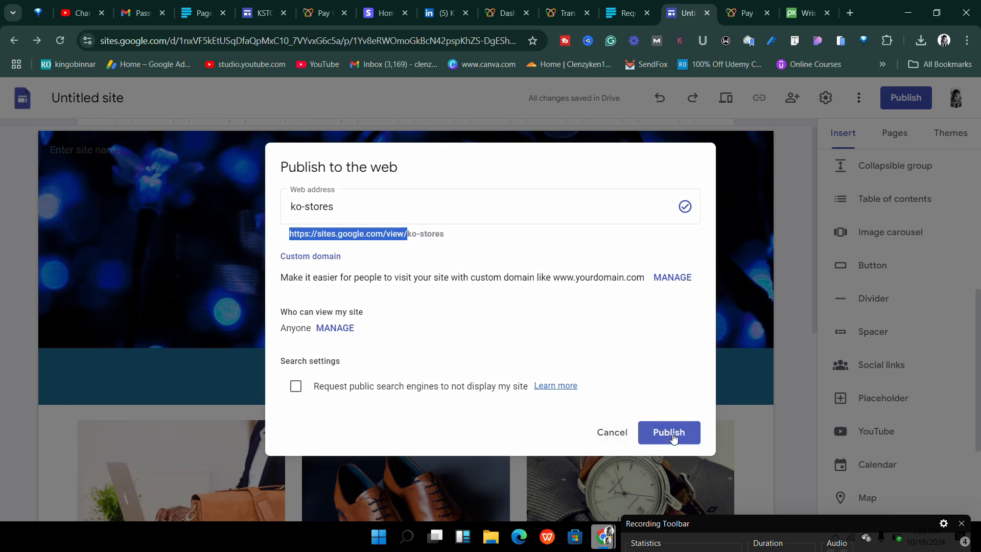
Cancel publishing and show the Pages panel, which lists only Home
{"action": "left_click", "coordinate": [617, 434]}
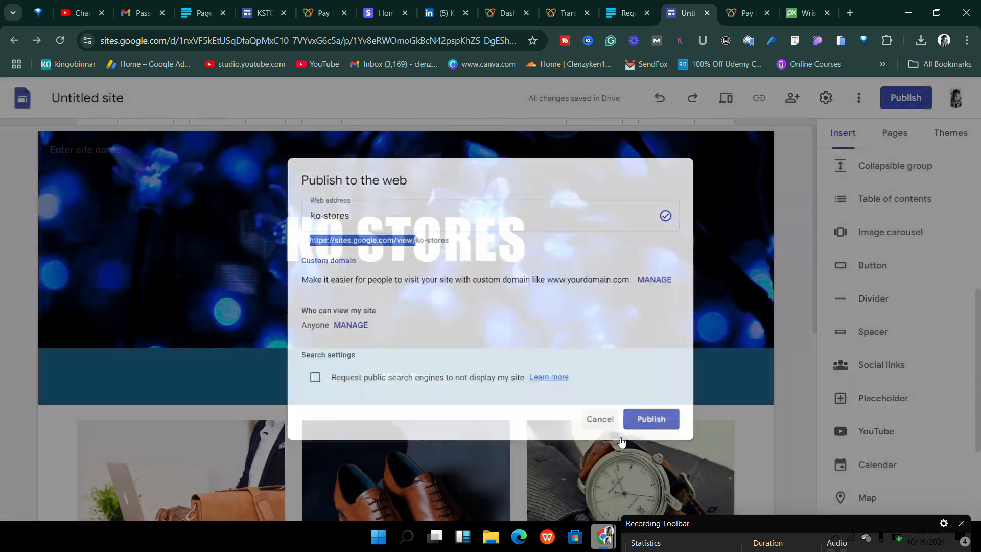
{"action": "scroll", "coordinate": [652, 336], "scroll_direction": "down", "scroll_amount": 2}
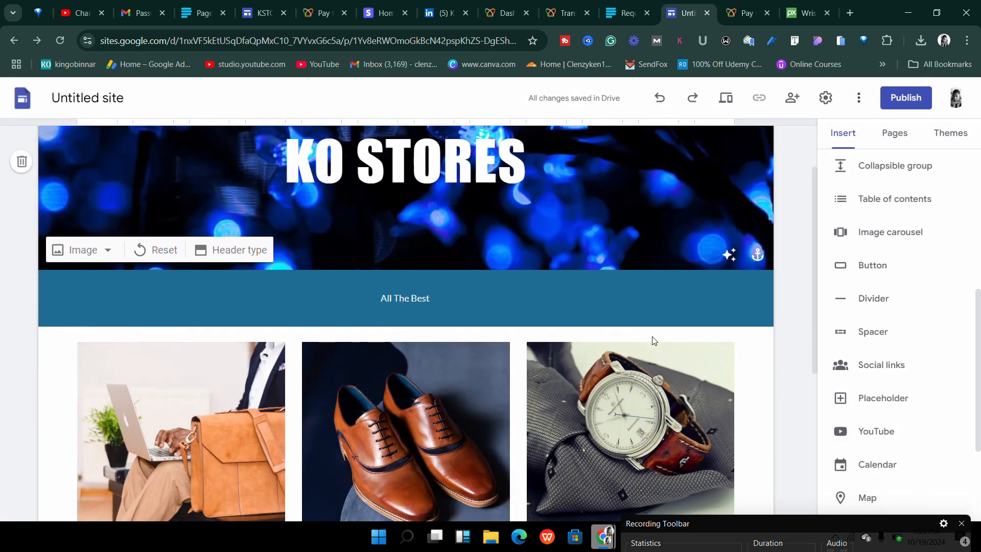
{"action": "scroll", "coordinate": [651, 336], "scroll_direction": "up", "scroll_amount": 2}
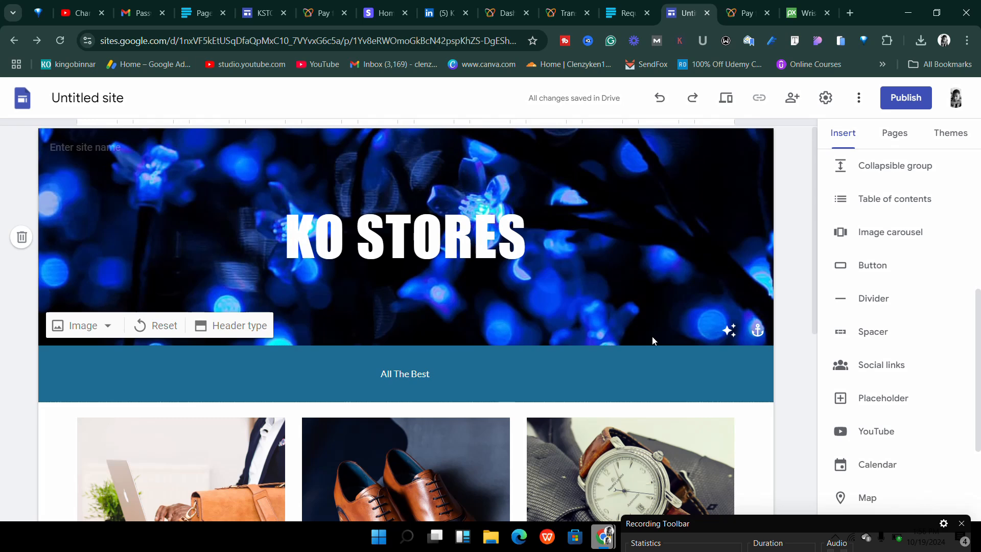
{"action": "left_click", "coordinate": [892, 137]}
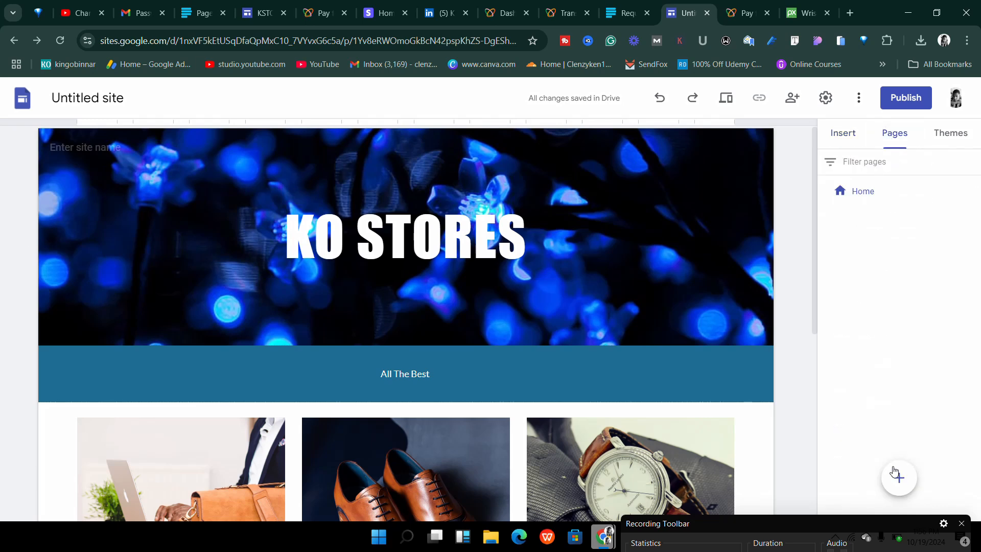
Add a new page named 'Shiiping information' under Home
{"action": "left_click", "coordinate": [897, 479]}
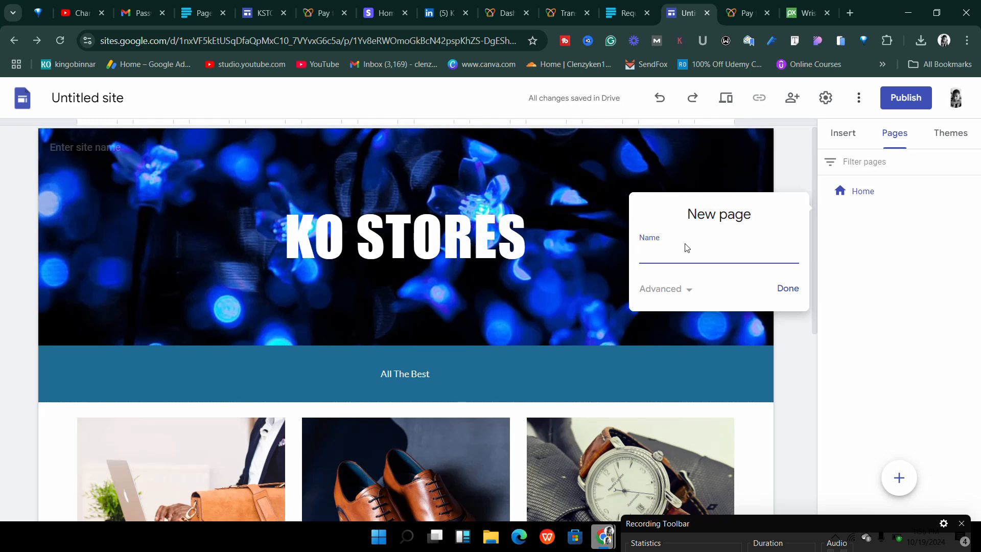
{"action": "type", "text": "Shiiping informatin"}
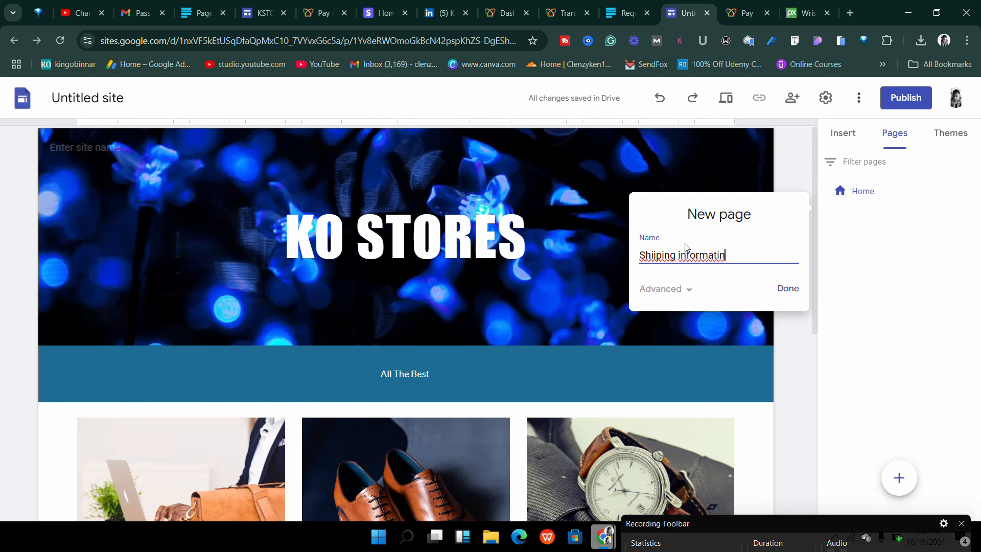
{"action": "key", "text": "BackSpace"}
{"action": "type", "text": "on"}
{"action": "left_click", "coordinate": [787, 290]}
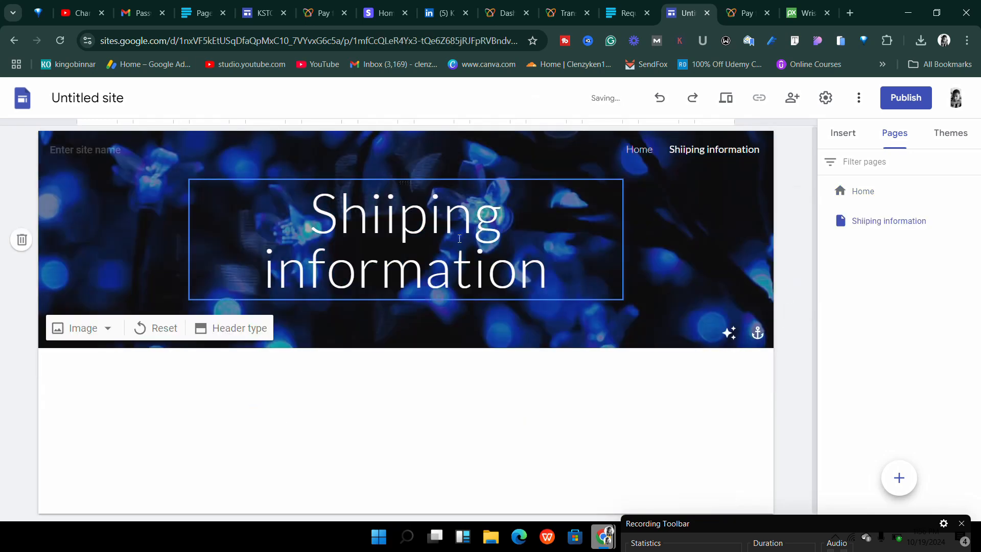
Correct the page title to 'Shiping information' and set it in the Impact font
{"action": "triple_click", "coordinate": [443, 230]}
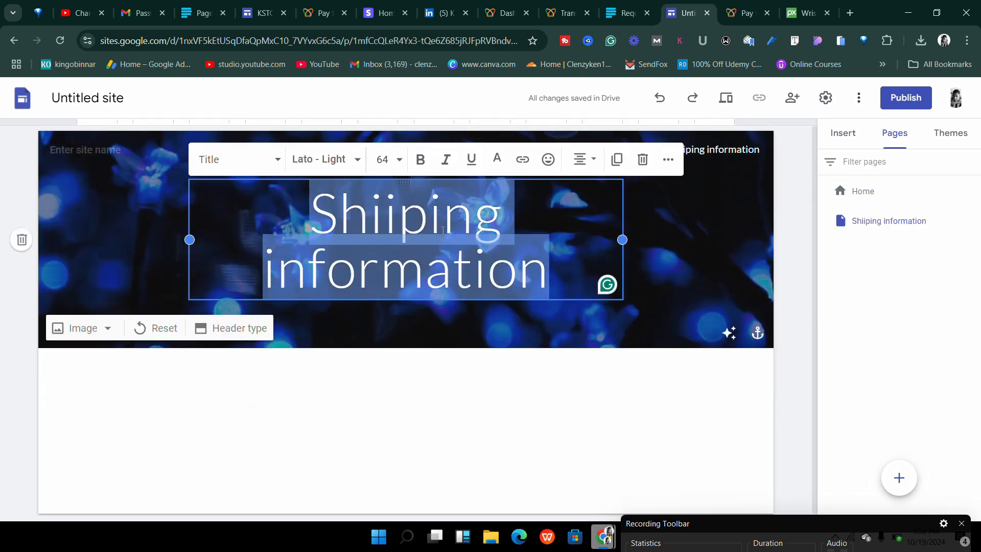
{"action": "left_click", "coordinate": [397, 220]}
{"action": "key", "text": "BackSpace"}
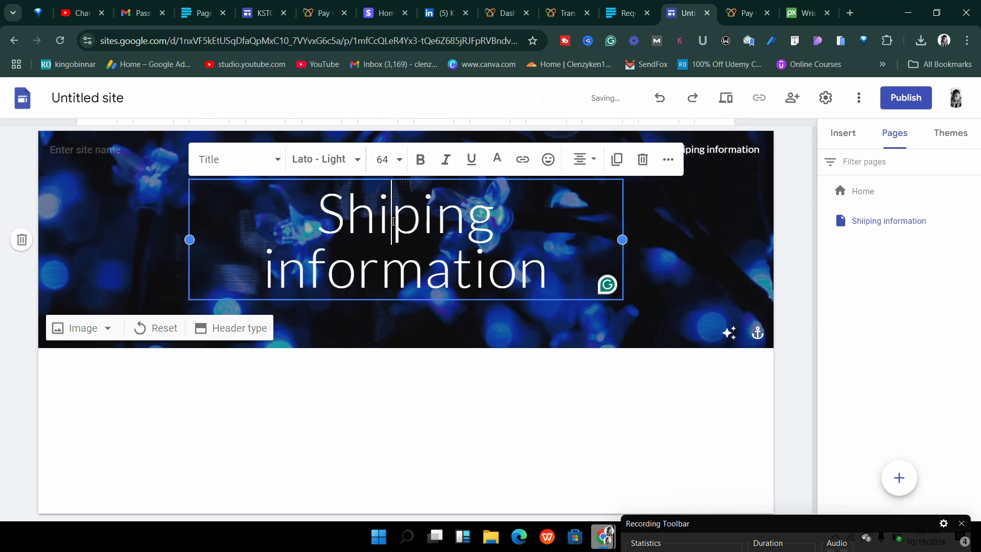
{"action": "triple_click", "coordinate": [398, 226]}
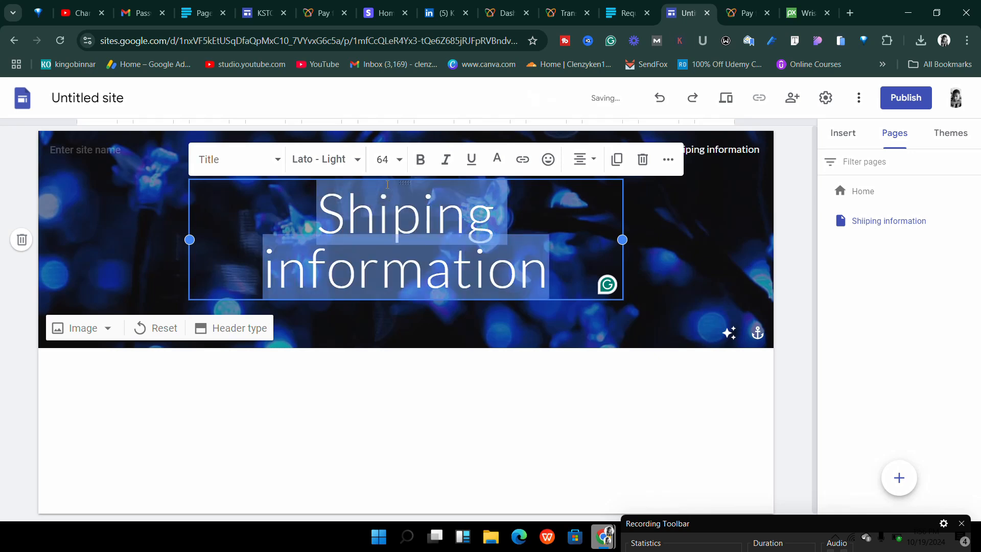
{"action": "left_click", "coordinate": [342, 161]}
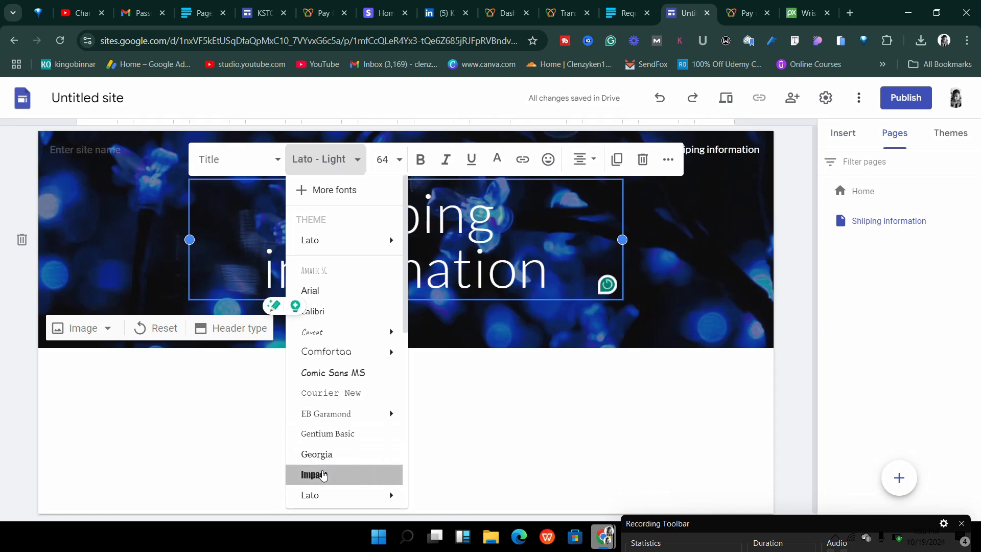
{"action": "left_click", "coordinate": [316, 473]}
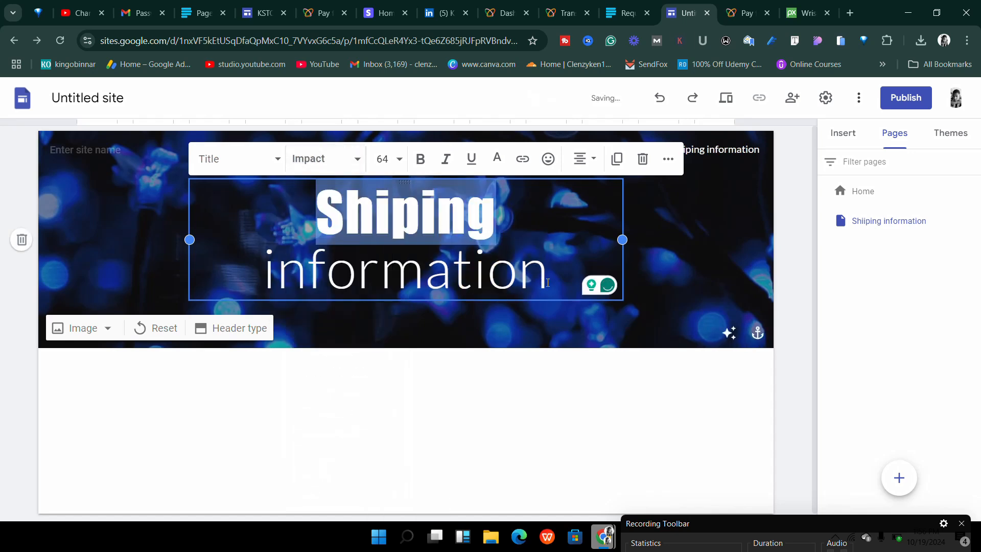
Make the title bold and apply Impact to the 'information' line as well
{"action": "left_click_drag", "start_coordinate": [547, 282], "coordinate": [386, 180]}
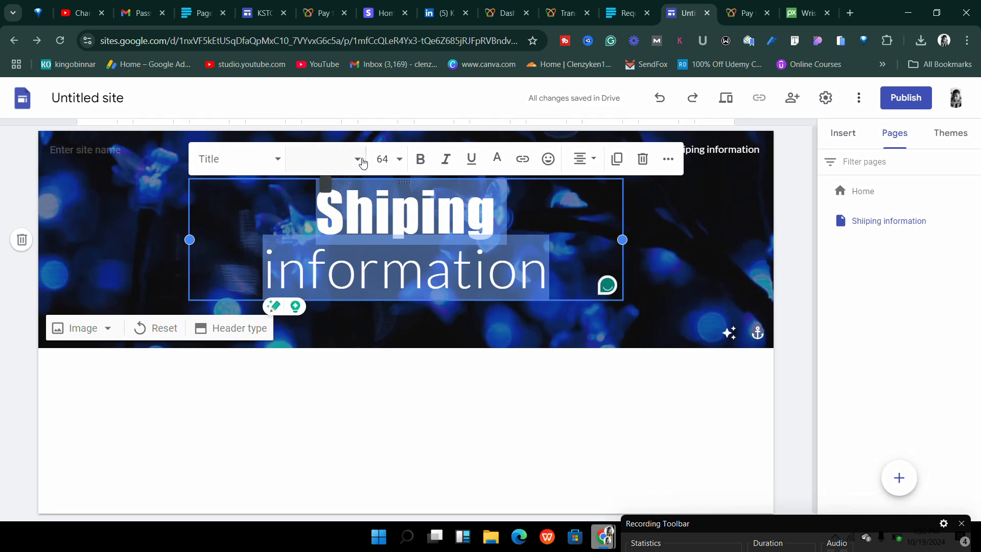
{"action": "left_click", "coordinate": [420, 160]}
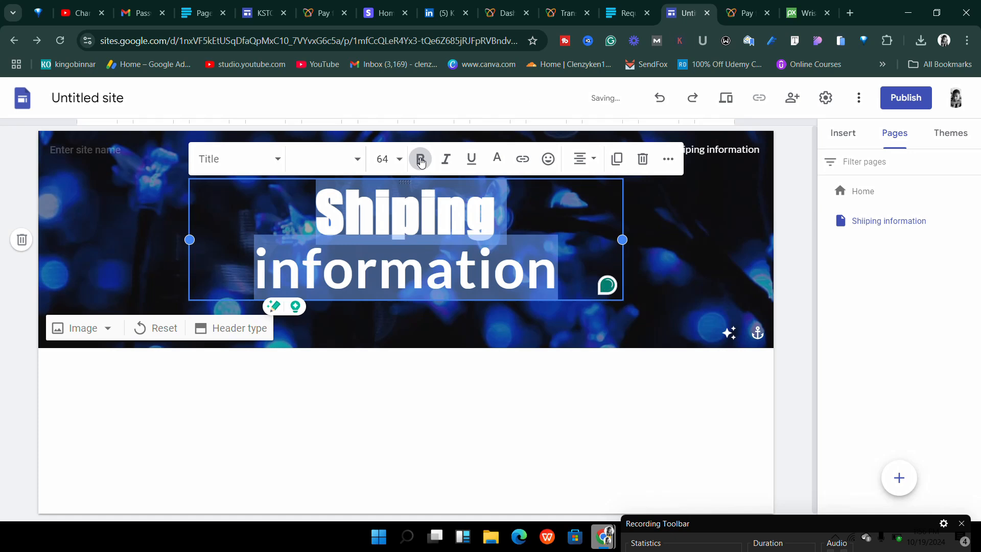
{"action": "left_click", "coordinate": [353, 159]}
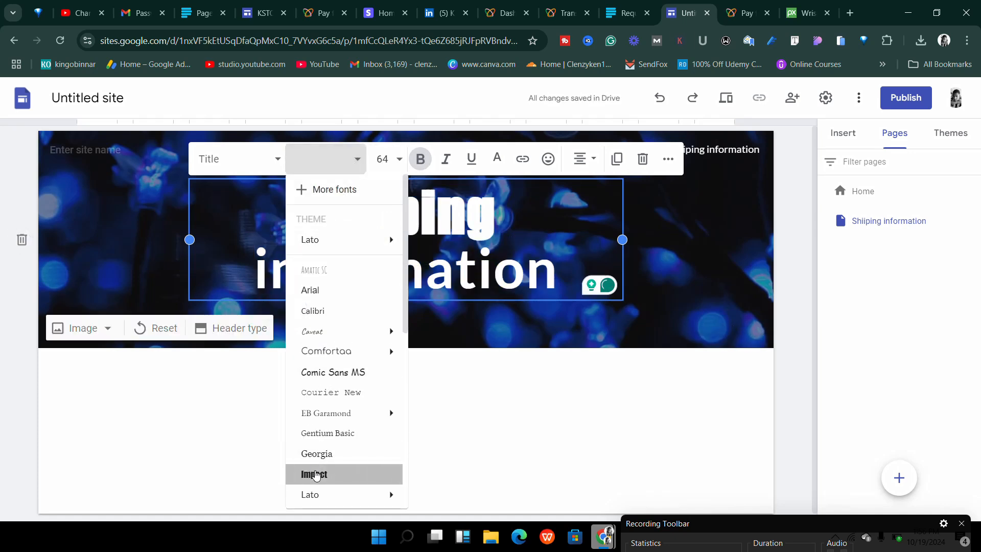
{"action": "left_click", "coordinate": [315, 474]}
{"action": "left_click", "coordinate": [558, 264]}
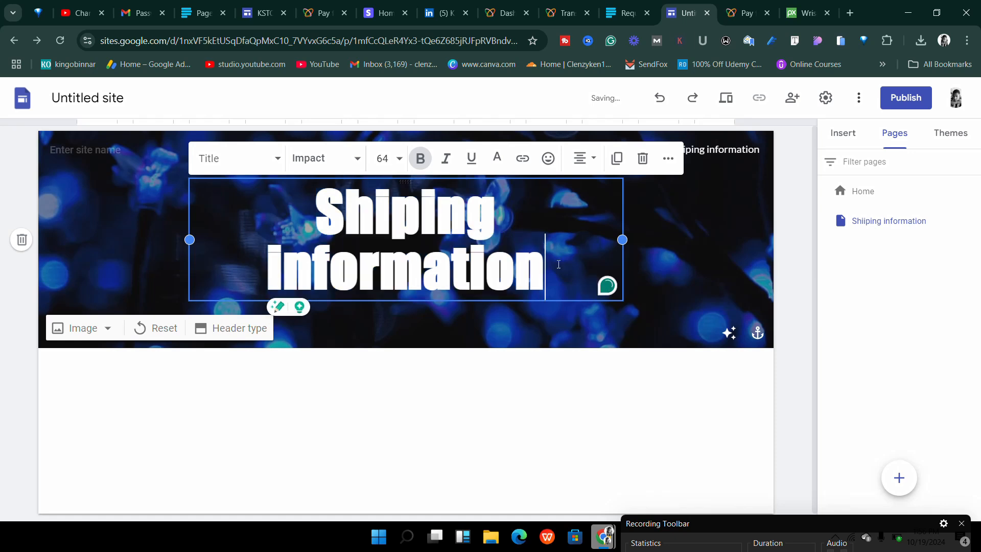
{"action": "left_click", "coordinate": [601, 386]}
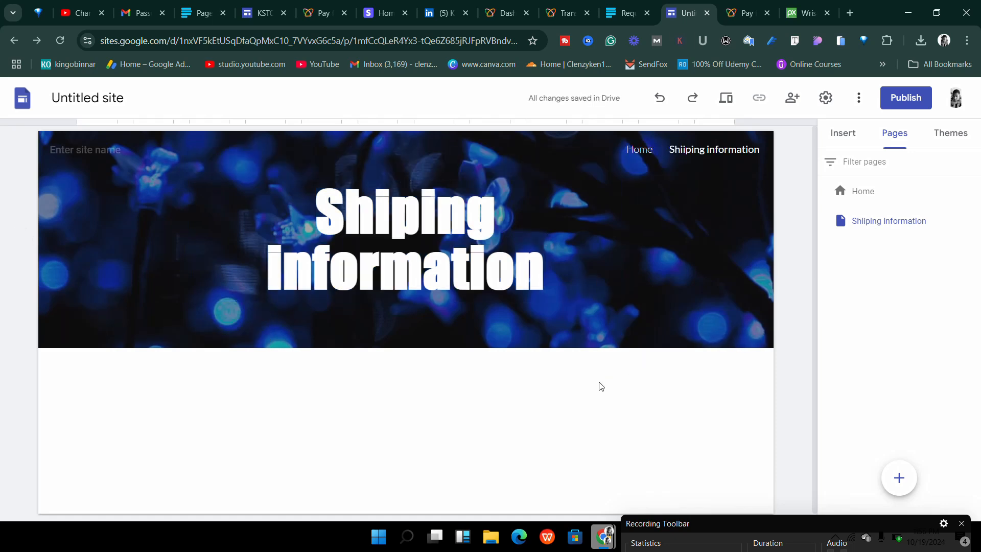
{"action": "double_click", "coordinate": [399, 407]}
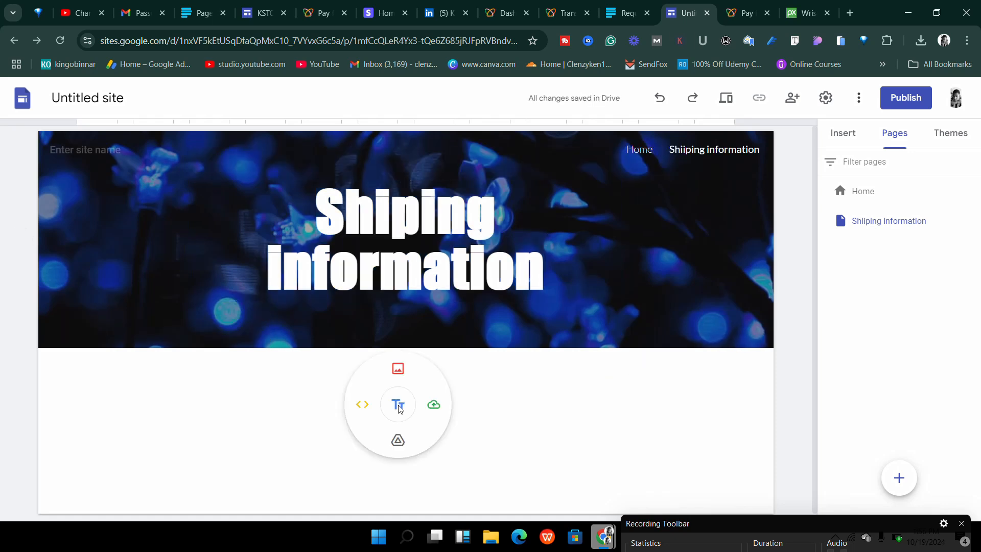
Add a centred text box reading 'INFORMATION ON OUR SHIPING POLICY AND LOCATIONS' below the header
{"action": "left_click", "coordinate": [398, 406]}
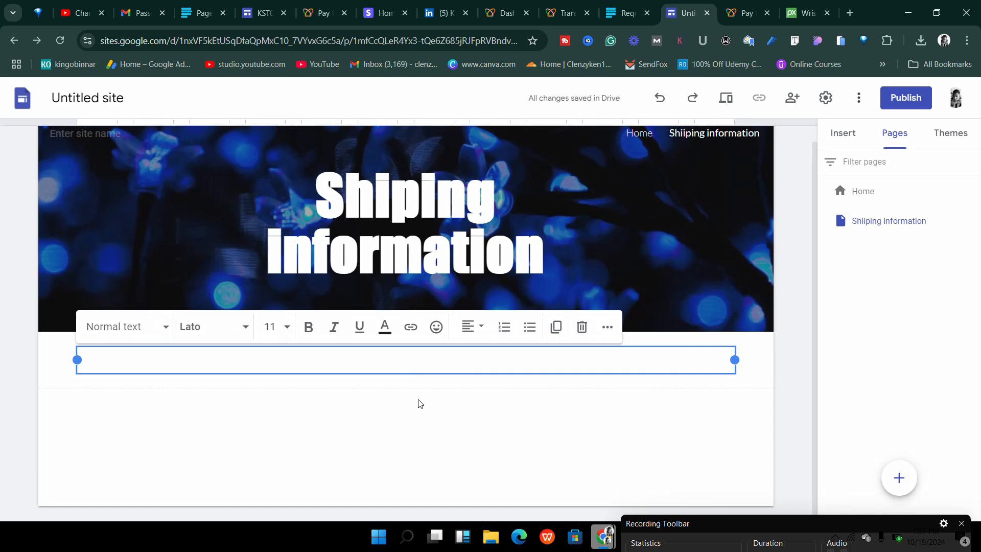
{"action": "type", "text": "INFOR"}
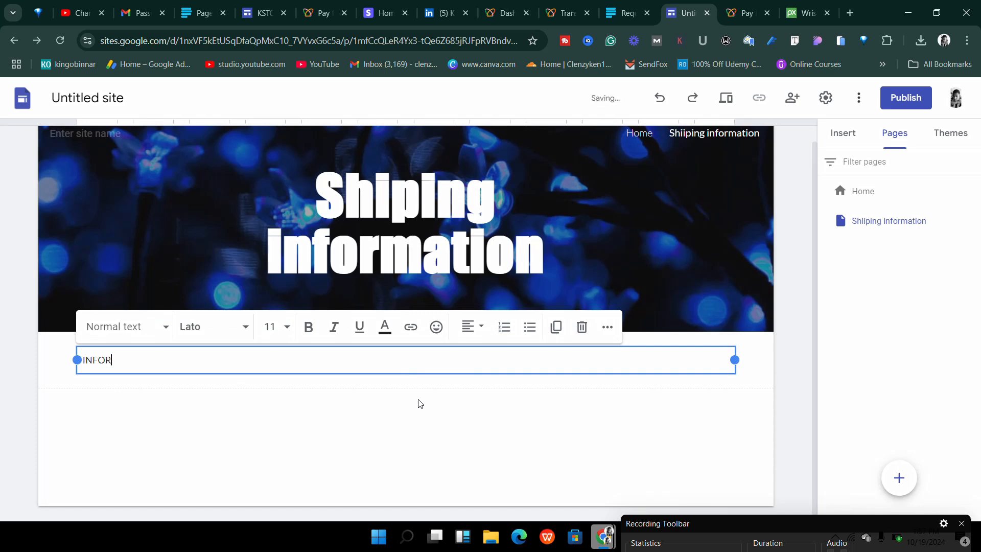
{"action": "type", "text": "MATION ON OUR SHIPO"}
{"action": "key", "text": "BackSpace"}
{"action": "type", "text": "I"}
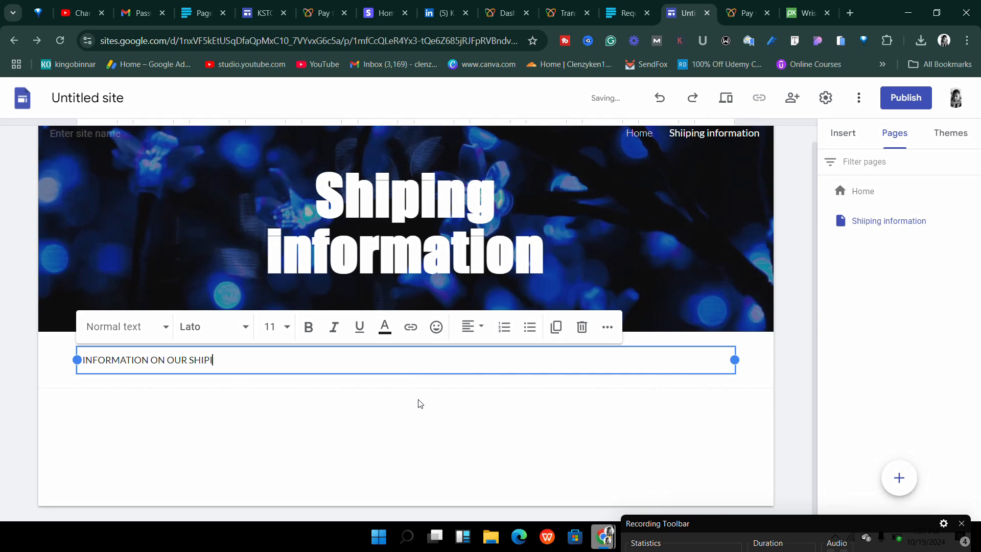
{"action": "type", "text": "NG POLICY AND LOCATIONS"}
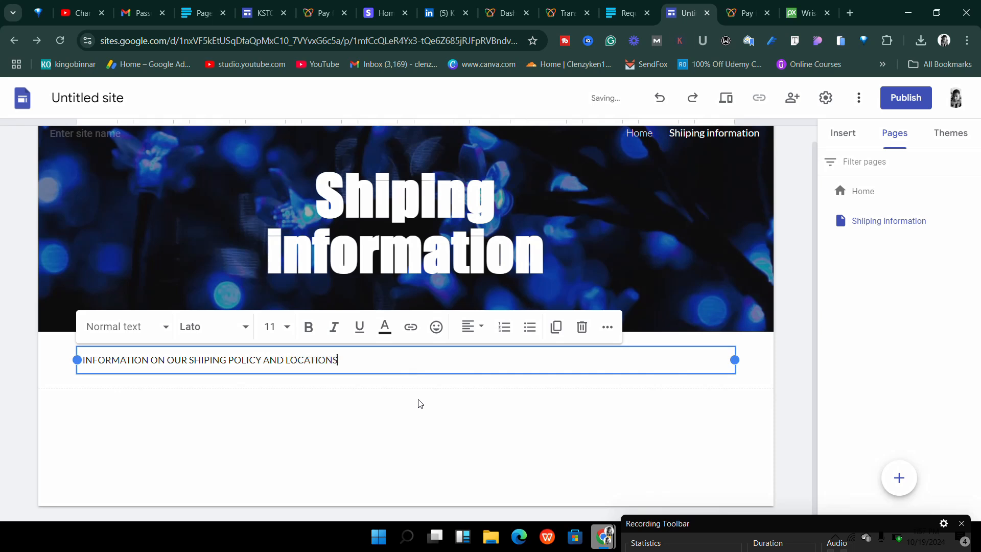
{"action": "left_click", "coordinate": [472, 331]}
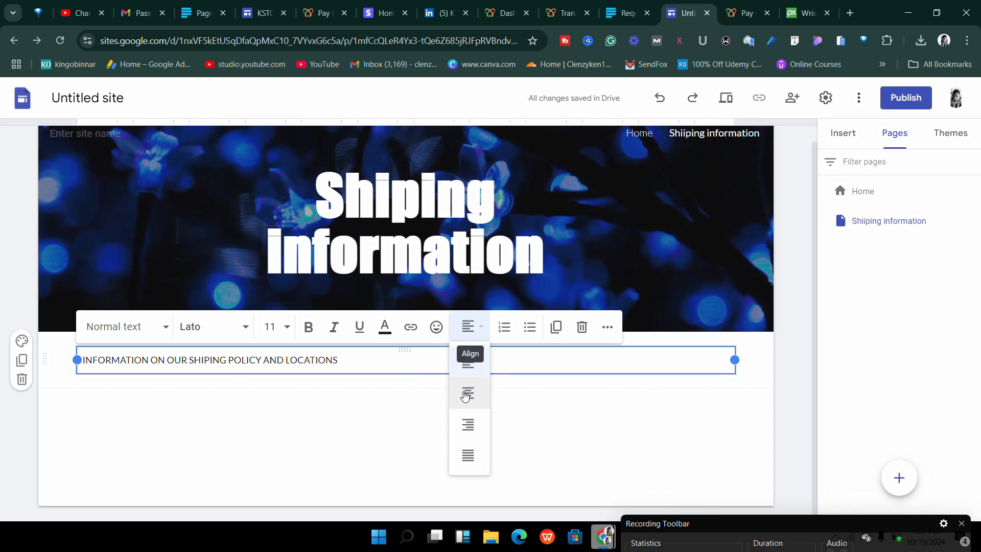
{"action": "left_click", "coordinate": [465, 395]}
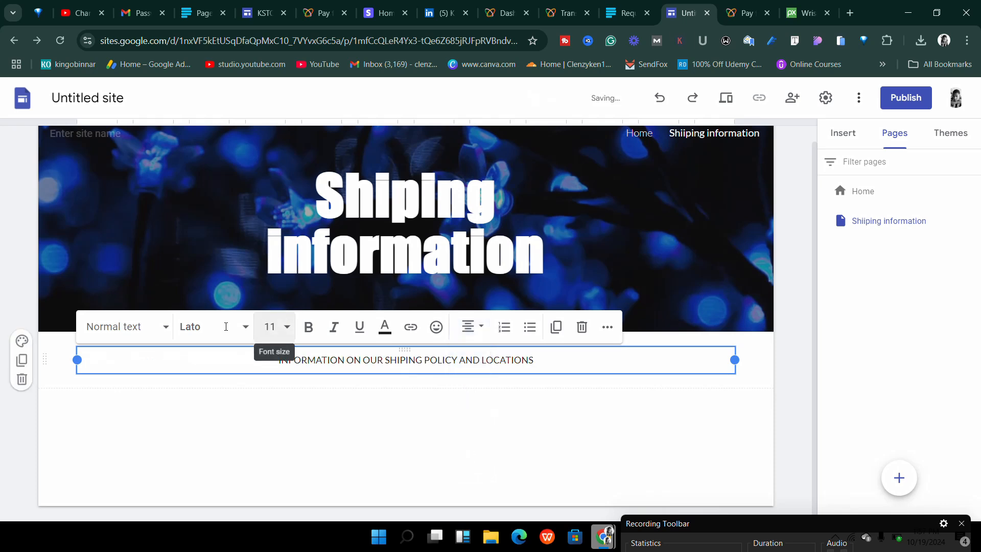